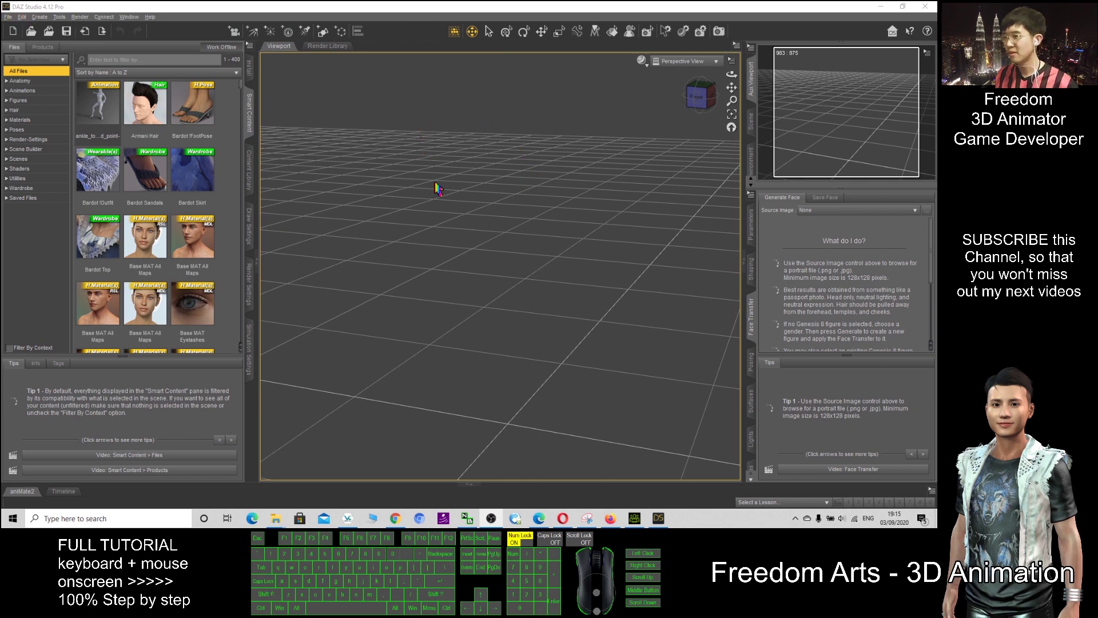
Step: Load the Genesis 8 Female Dev Load figure from the Figures content into the empty scene
left_click(634, 518)
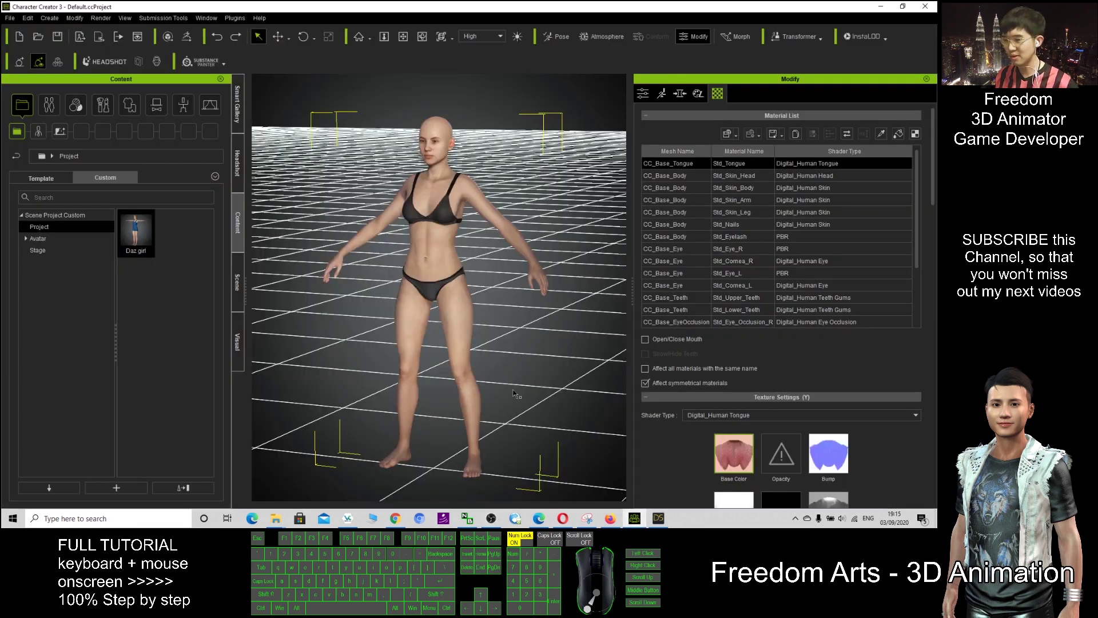
left_click(880, 6)
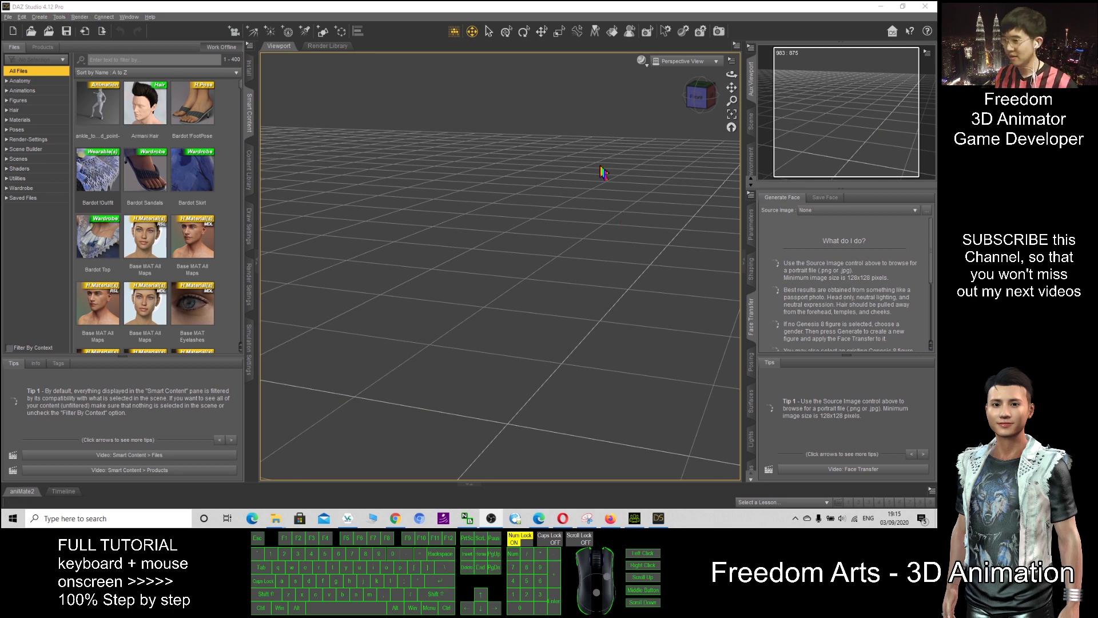
left_click(17, 100)
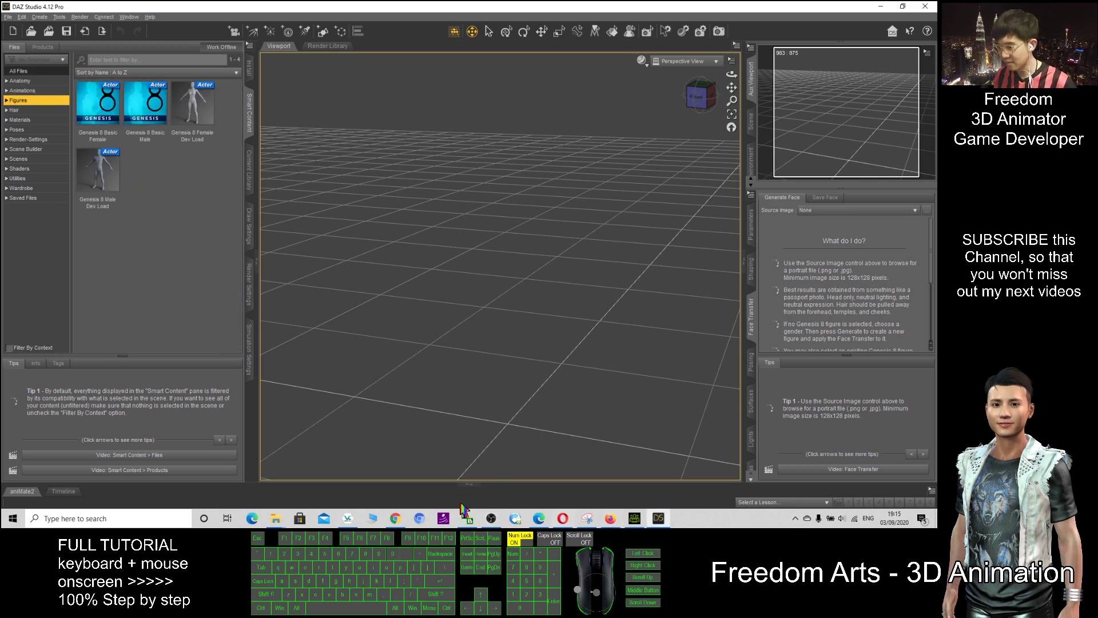
left_click(444, 518)
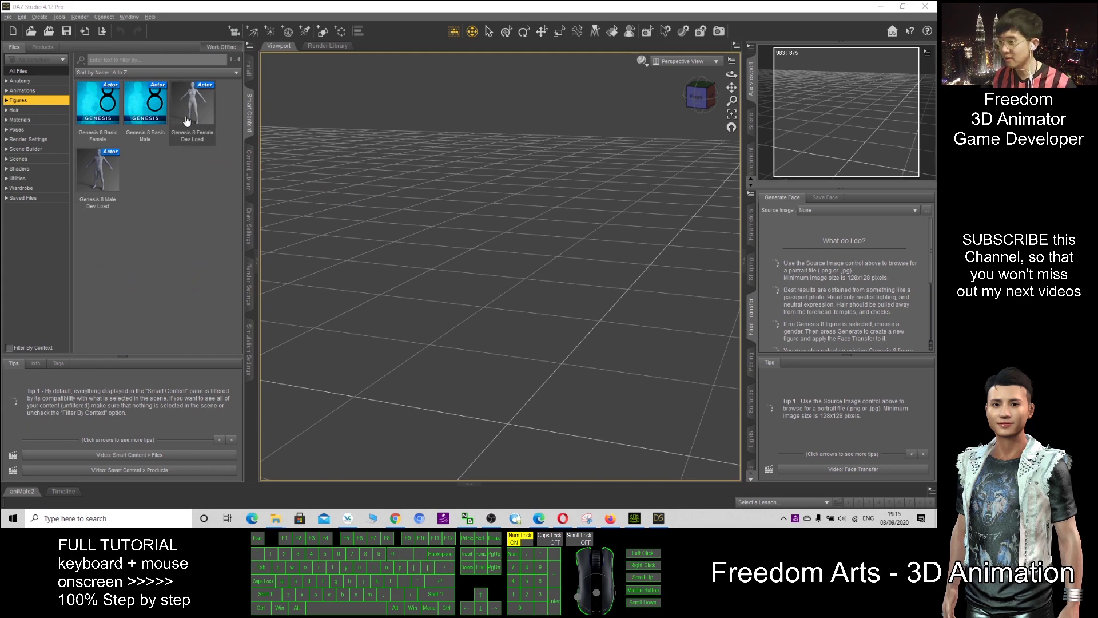
left_click_drag(191, 119, 495, 286)
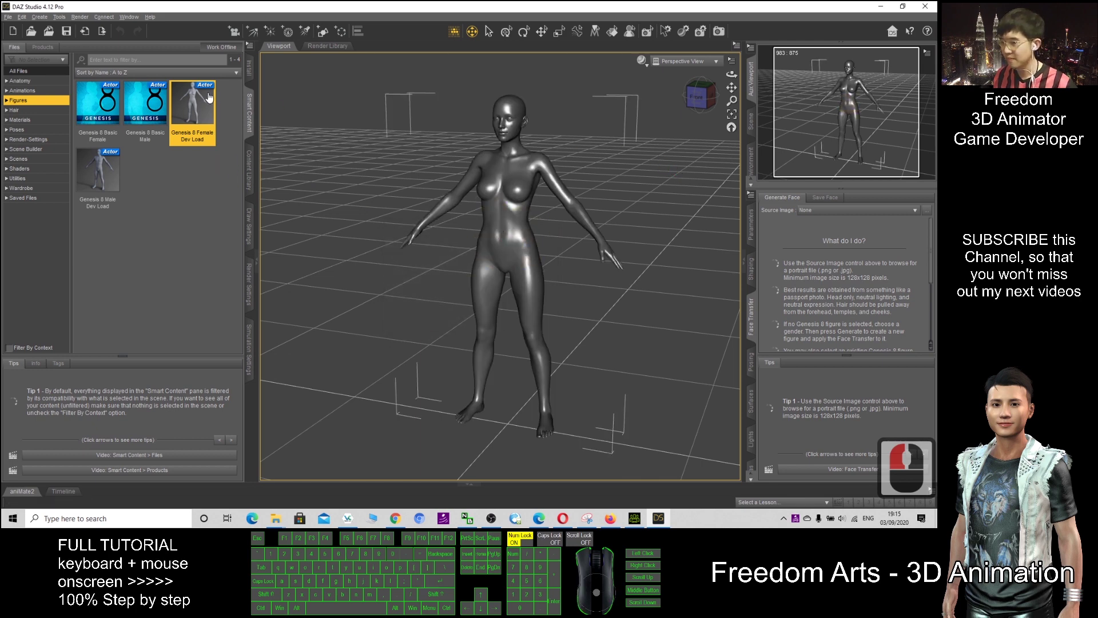
scroll(650, 196, "down", 5)
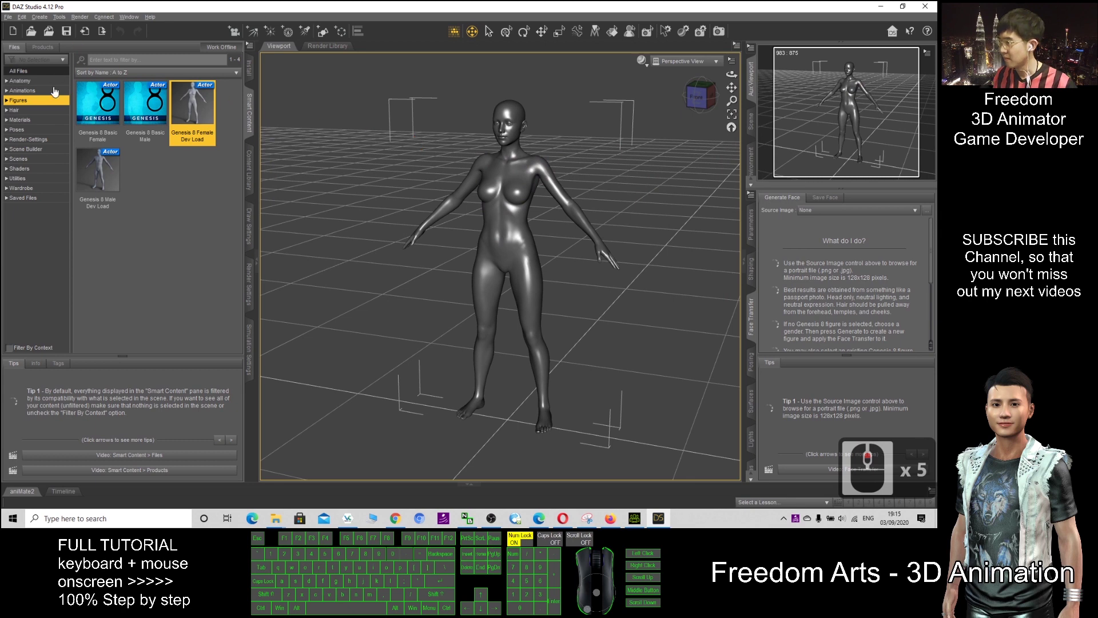
Step: Add the Toulouse Hair from the Hair content to the female figure's head
left_click(22, 82)
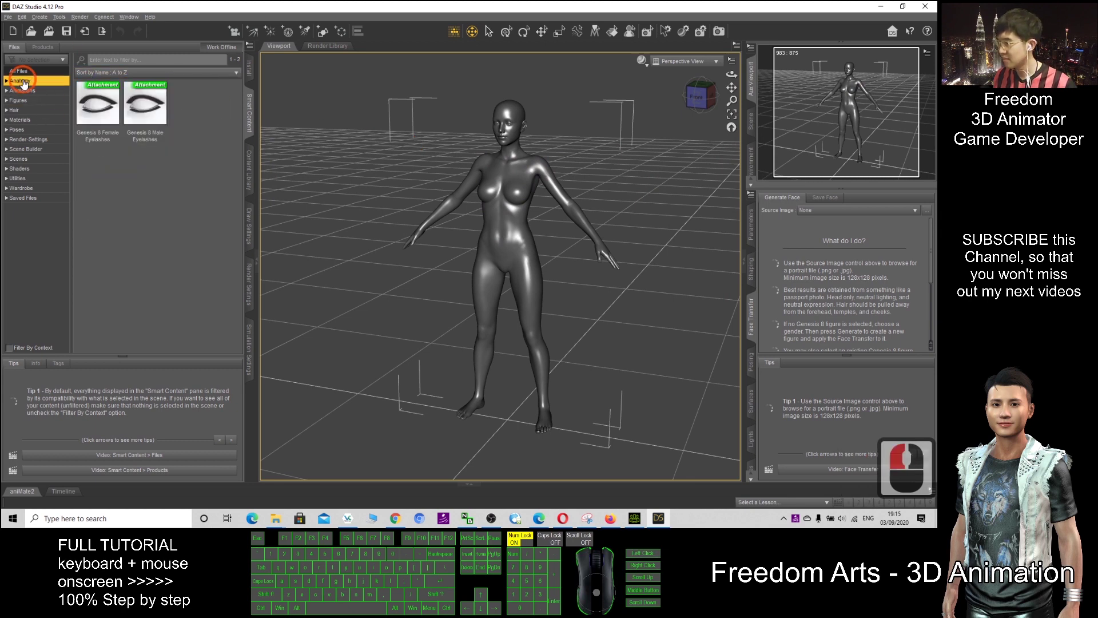
left_click(21, 90)
left_click(18, 101)
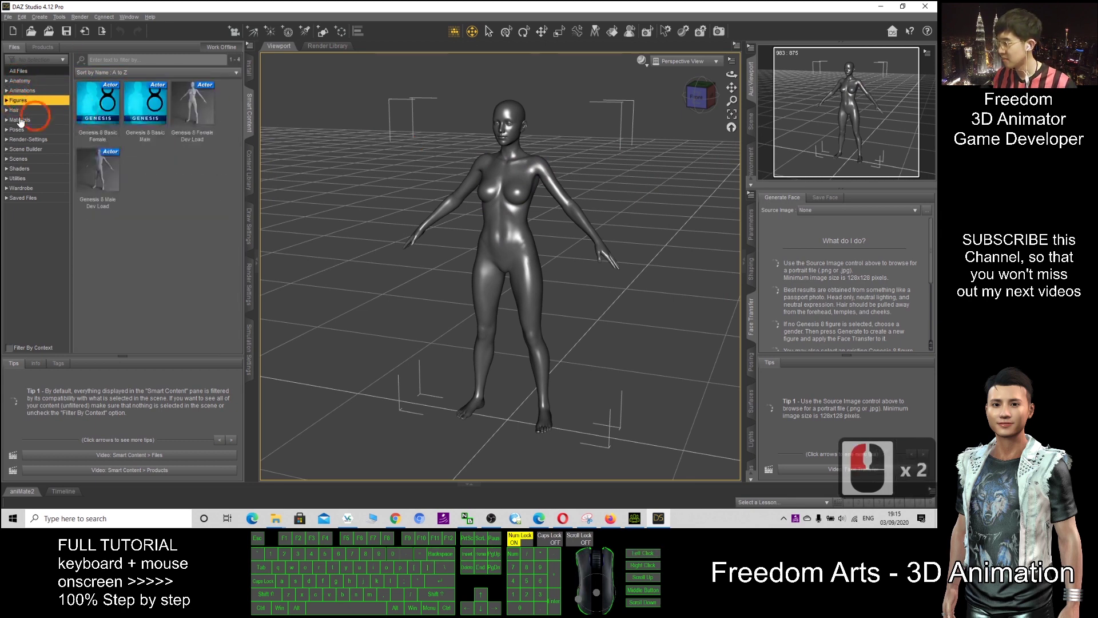
left_click(16, 110)
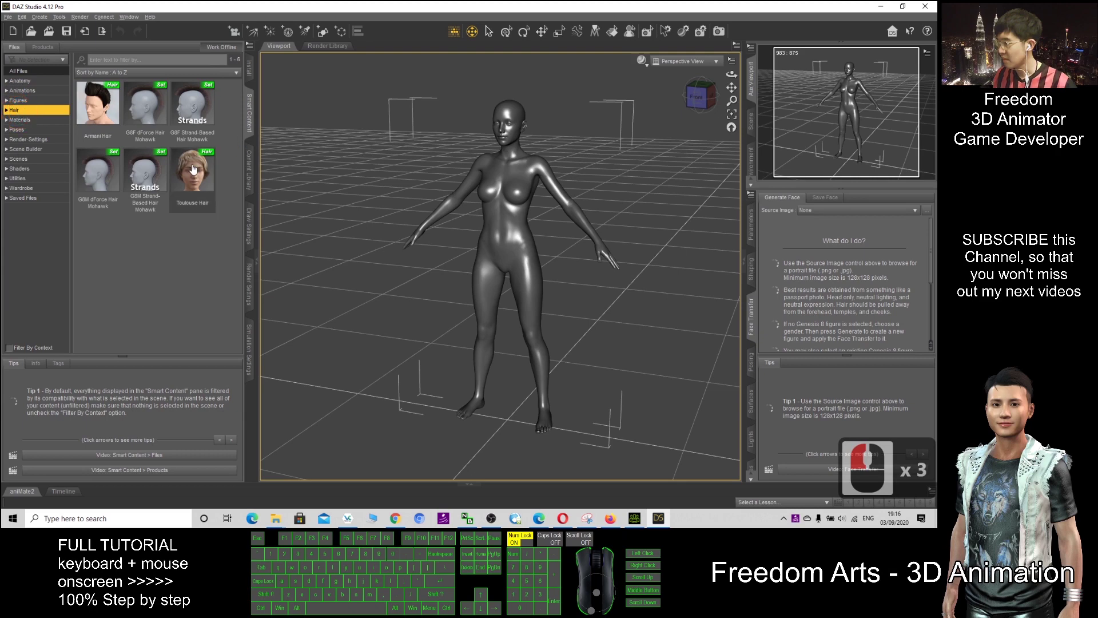
left_click_drag(192, 171, 507, 172)
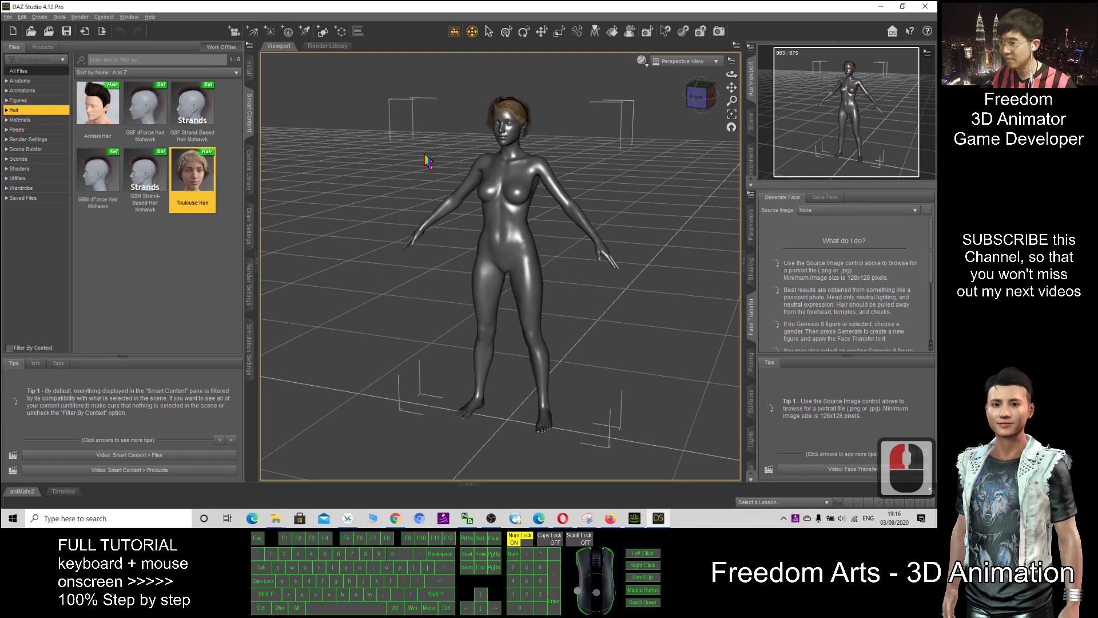
Step: Apply the female Base MAT All Maps skin material to the figure
left_click(18, 120)
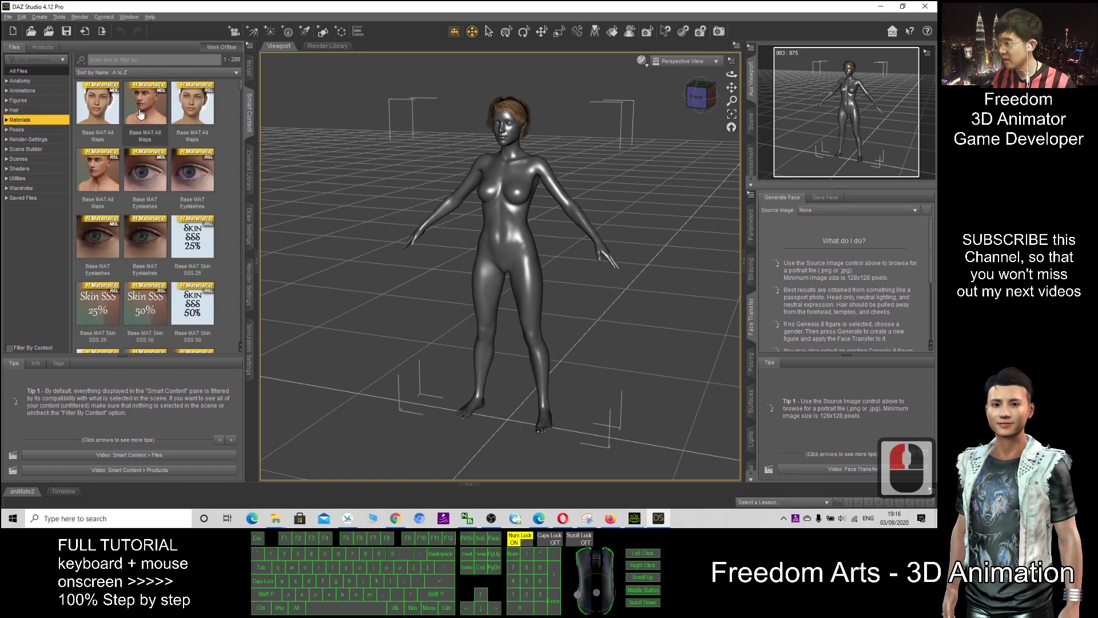
double_click(98, 106)
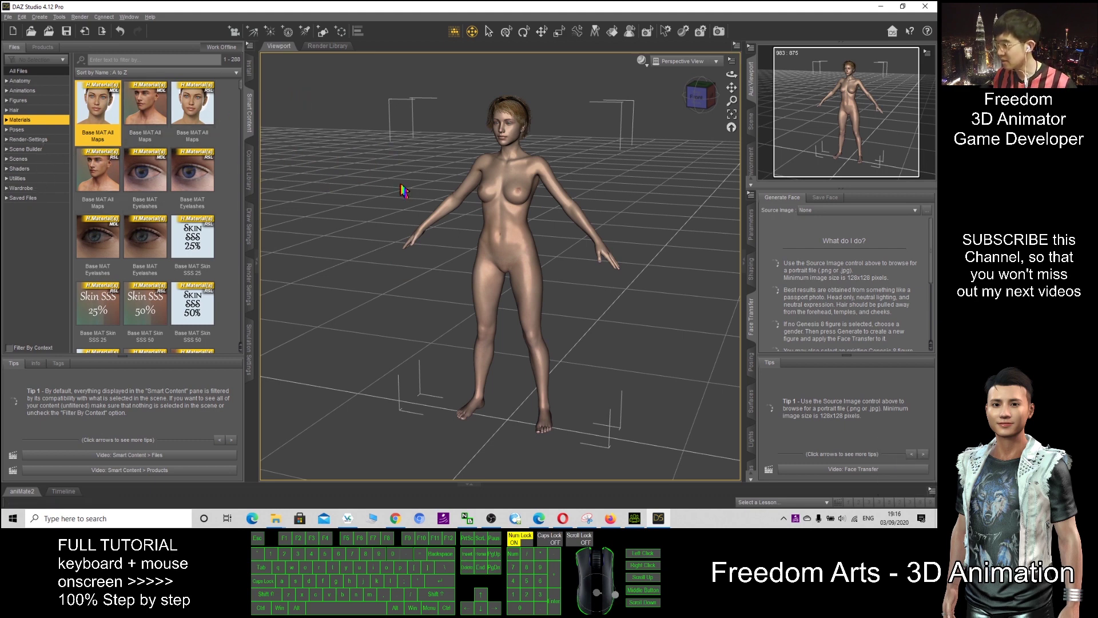
right_click(407, 217)
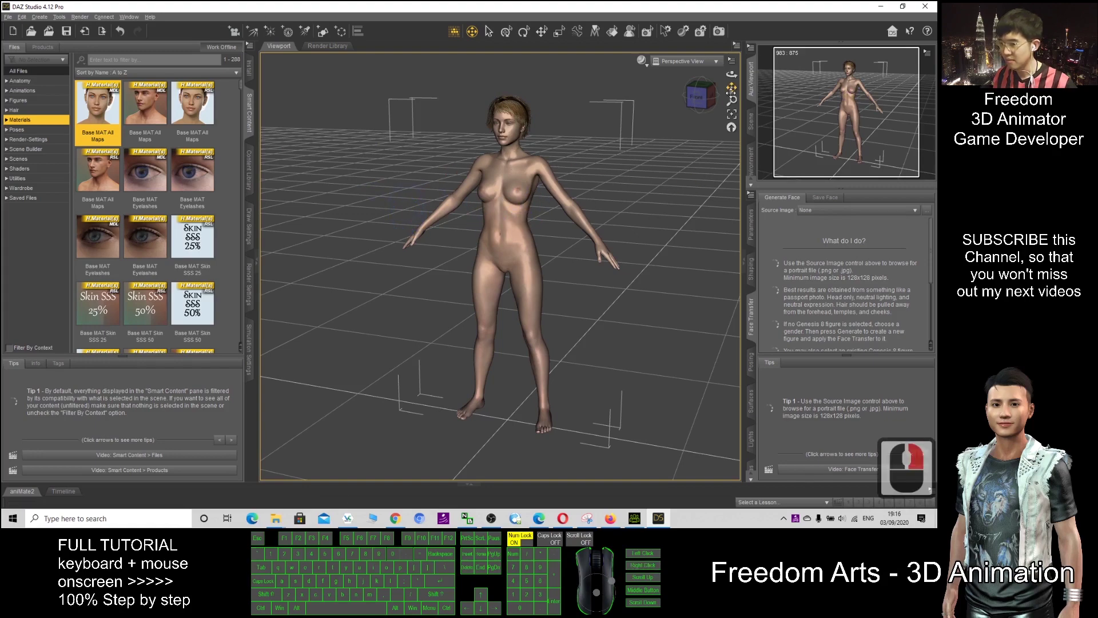
left_click_drag(732, 75, 707, 76)
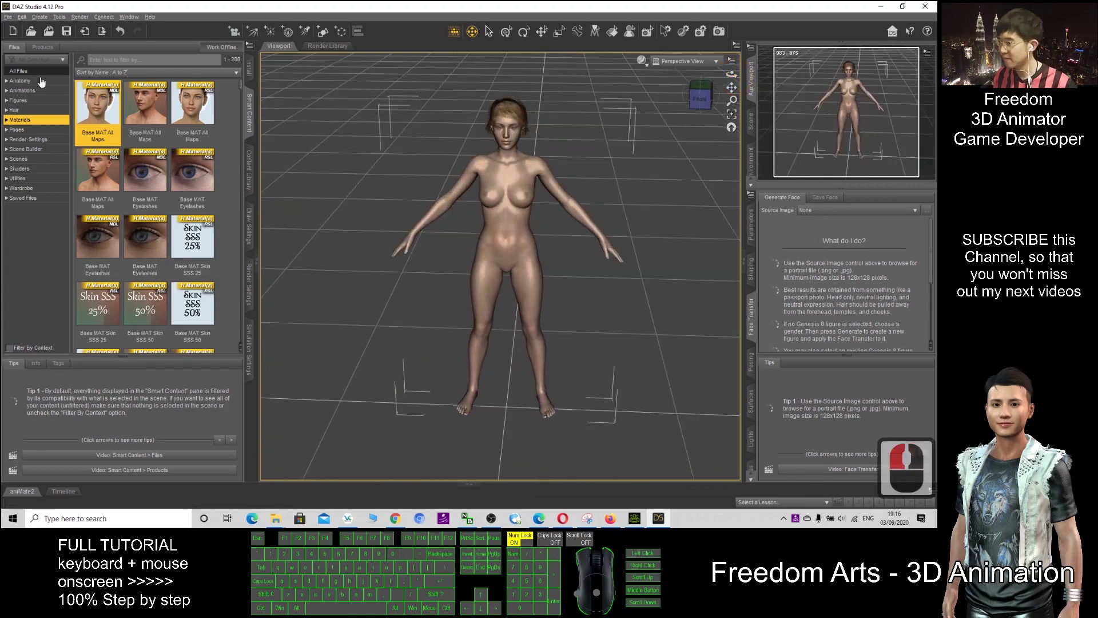
Step: Dress the figure in Bardot Sandals and the Basic Wear 02 outfit from the Wardrobe content
left_click(23, 189)
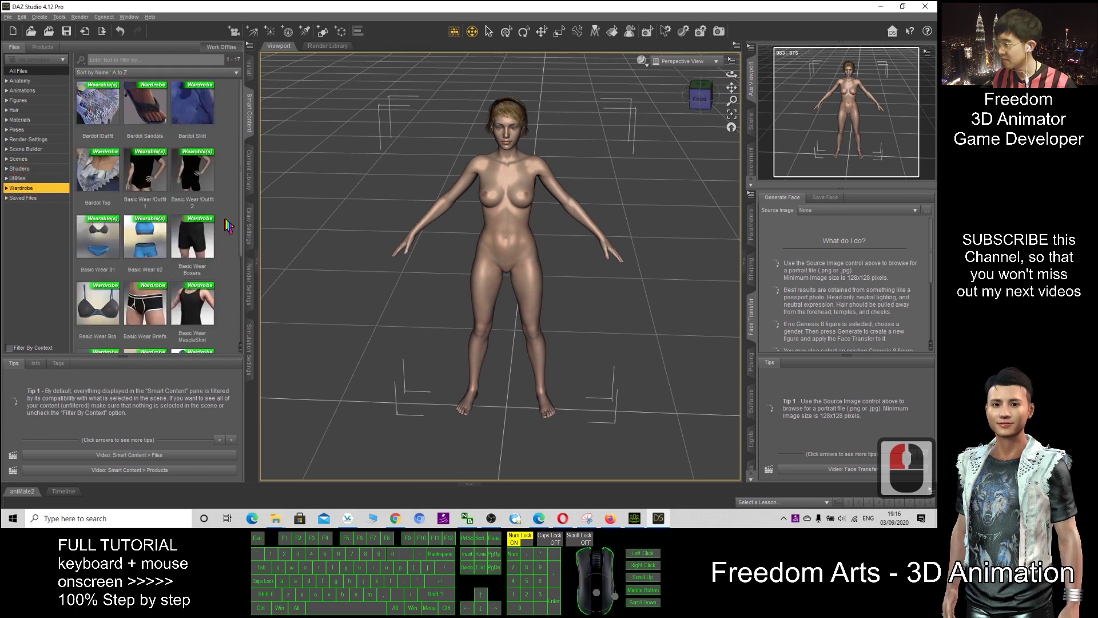
double_click(159, 121)
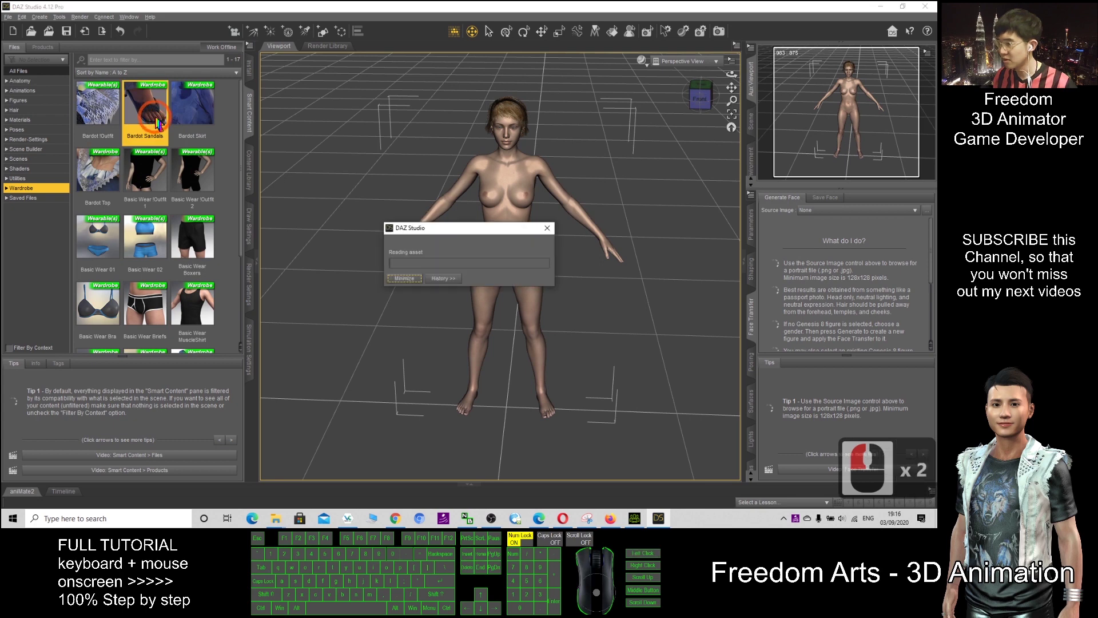
scroll(154, 124, "down", 2)
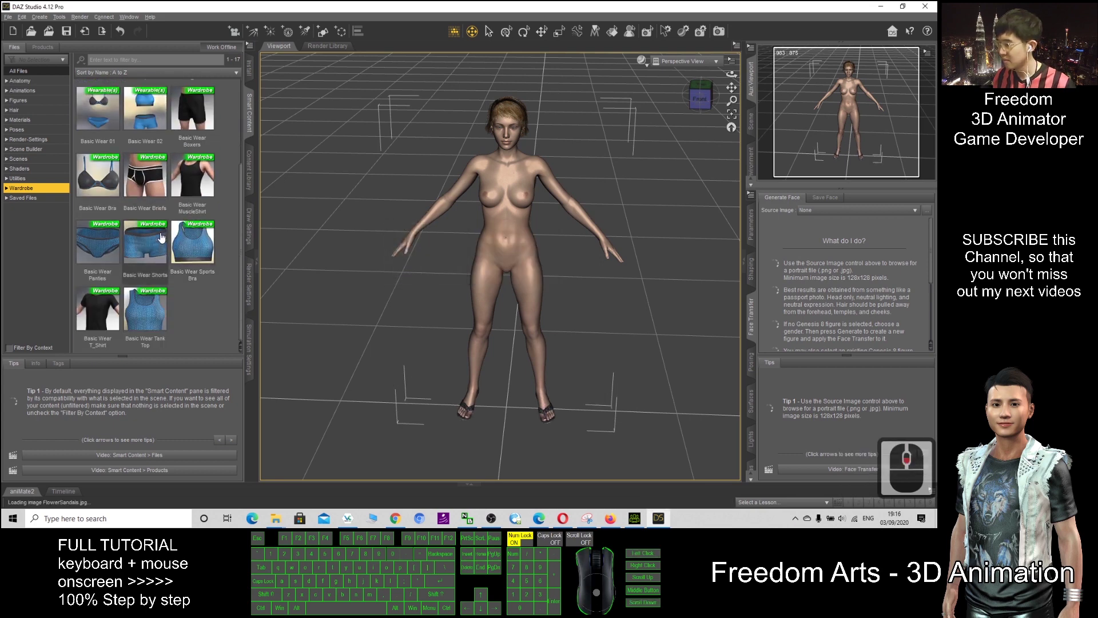
double_click(148, 125)
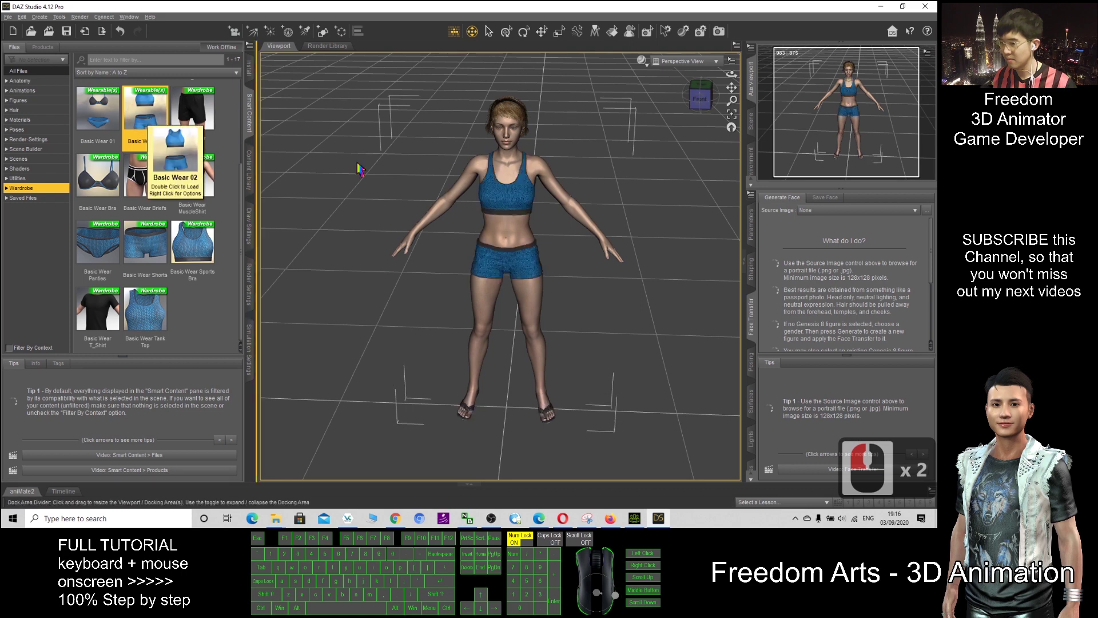
right_click(623, 178)
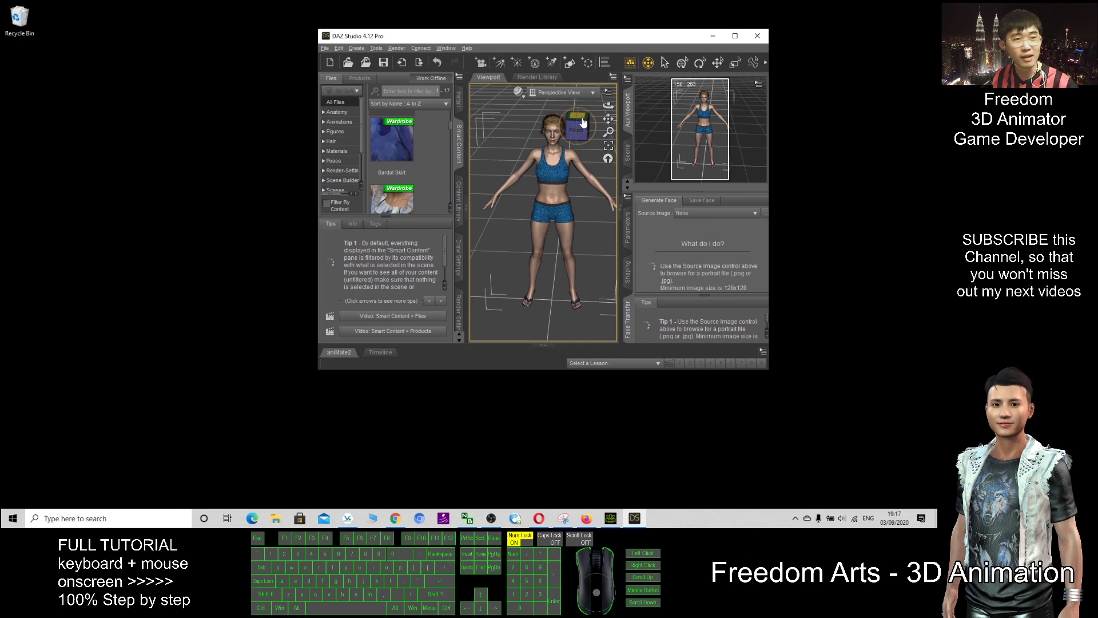
Step: Create a new folder named "from DAZ studio" on the Windows desktop
left_click(325, 48)
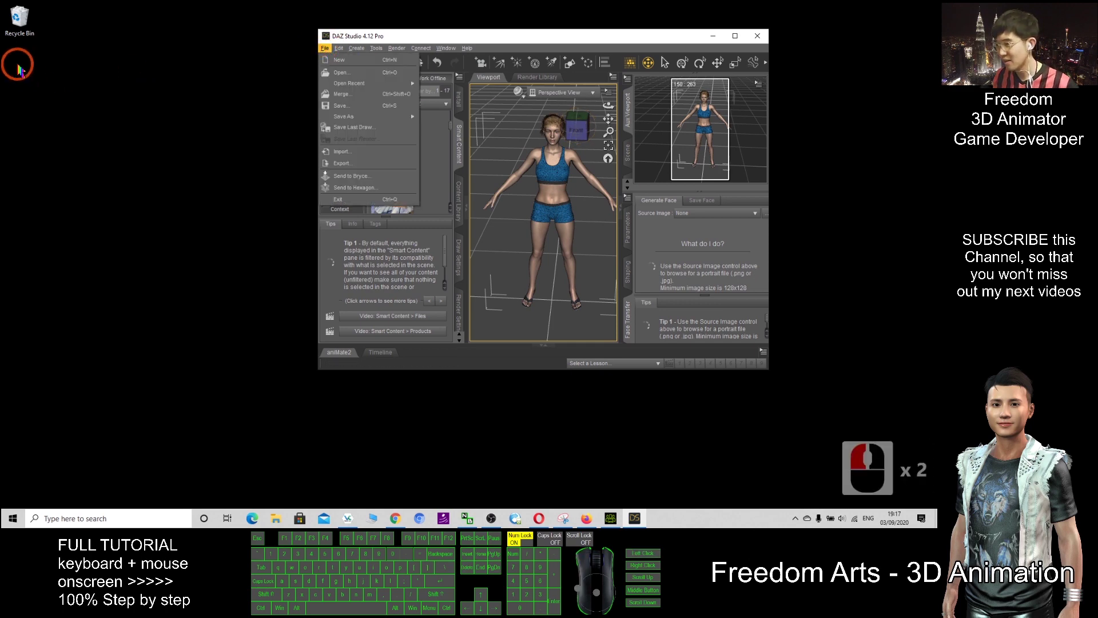
left_click(70, 129)
right_click(35, 110)
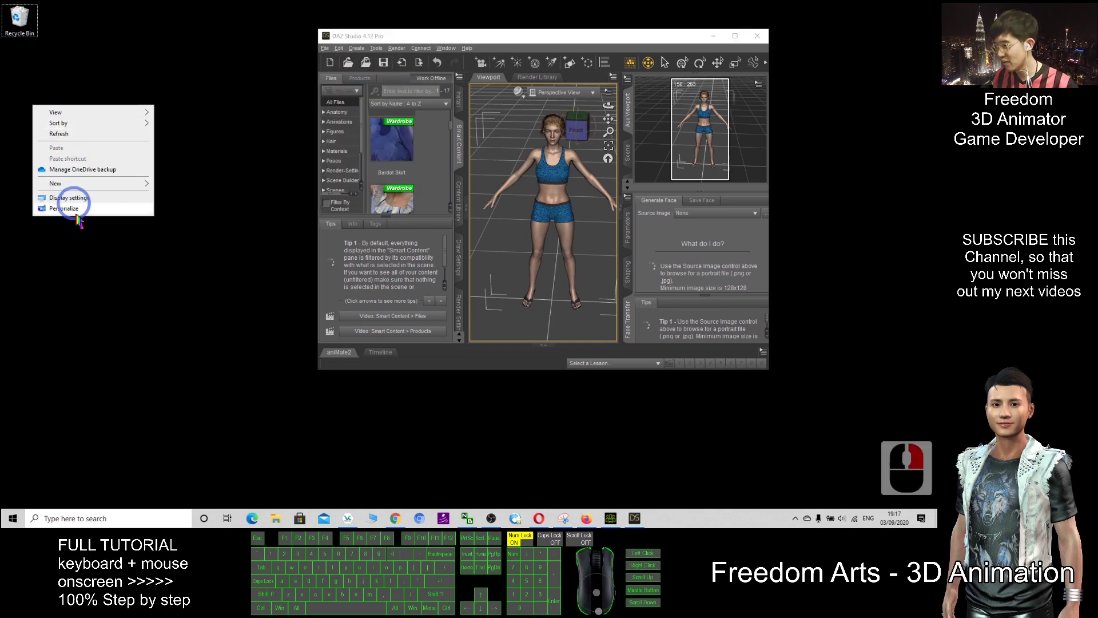
mouse_move(84, 187)
left_click(179, 186)
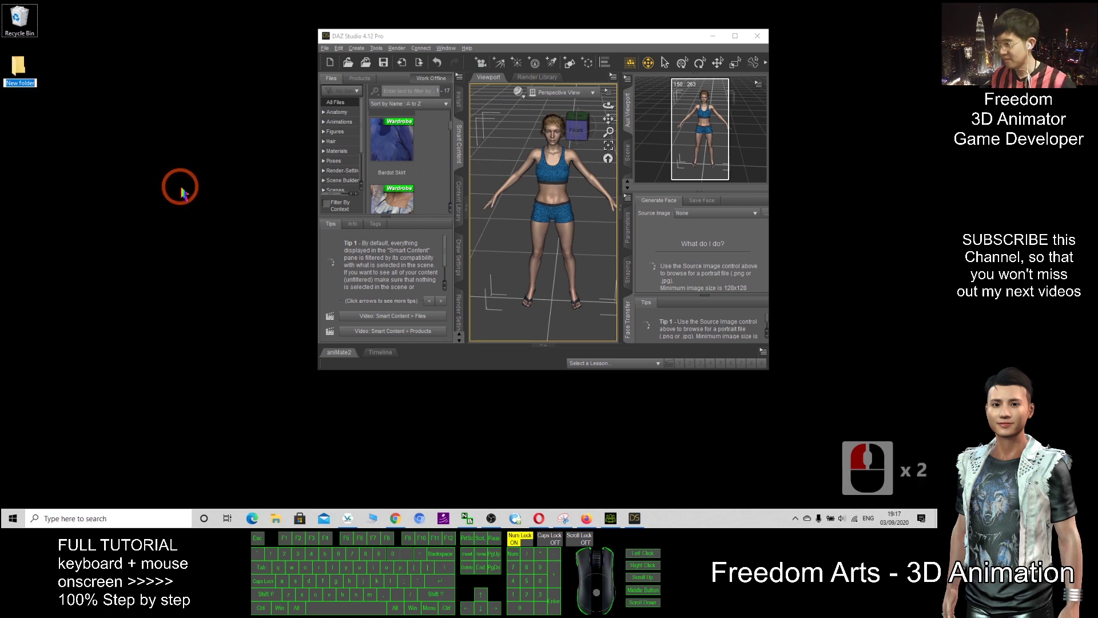
type("from DAZ stu")
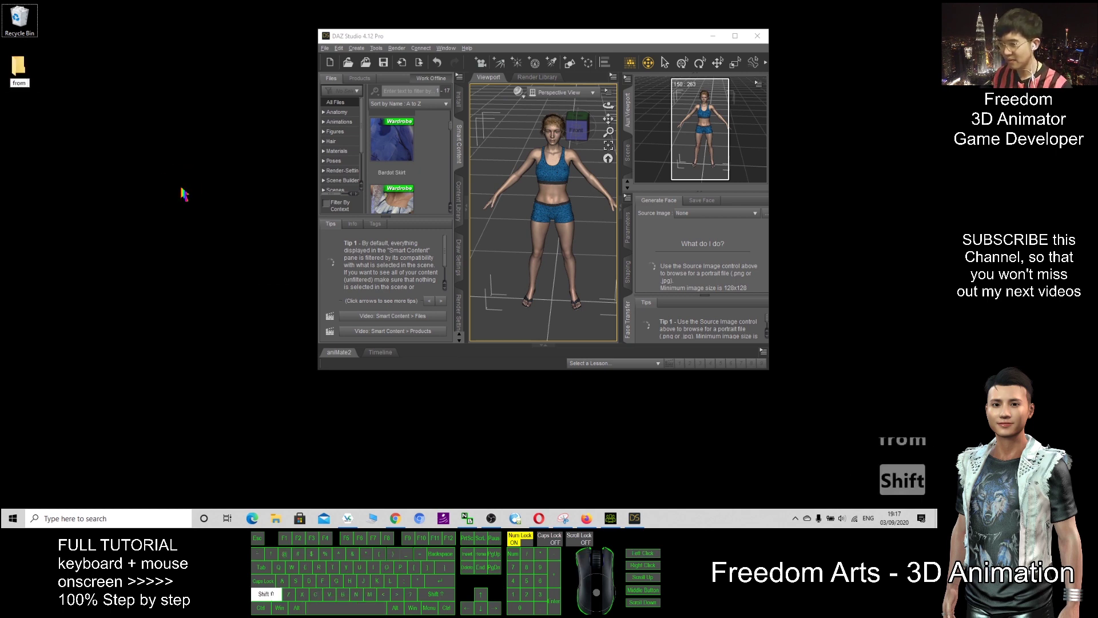
type("dio")
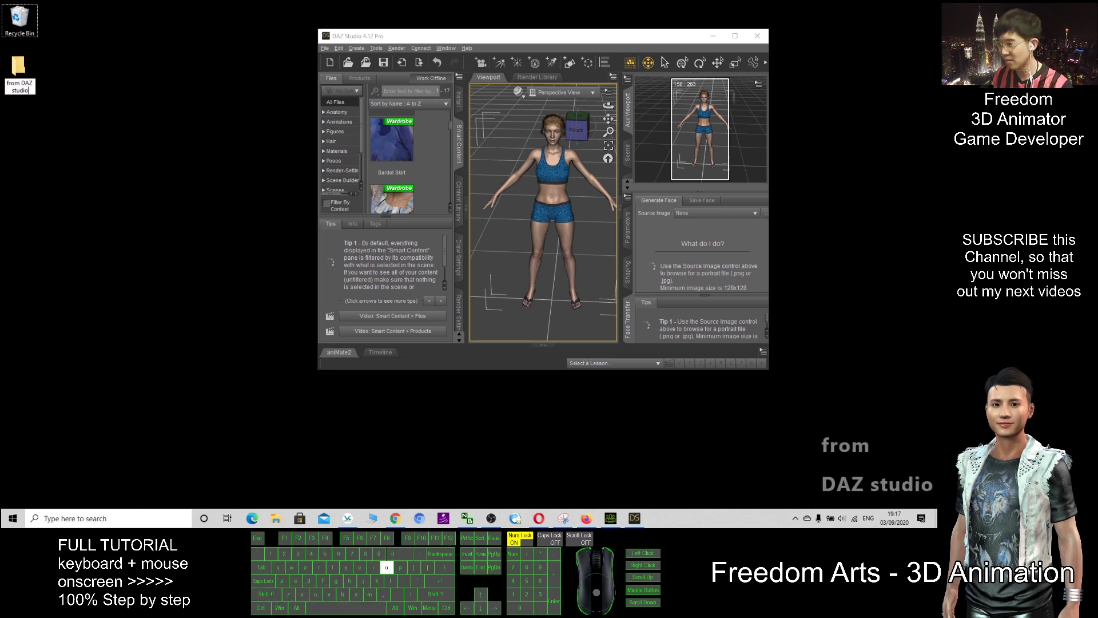
key("Return")
Step: Open the "from DAZ studio" folder and arrange its window beside the DAZ Studio window
double_click(19, 71)
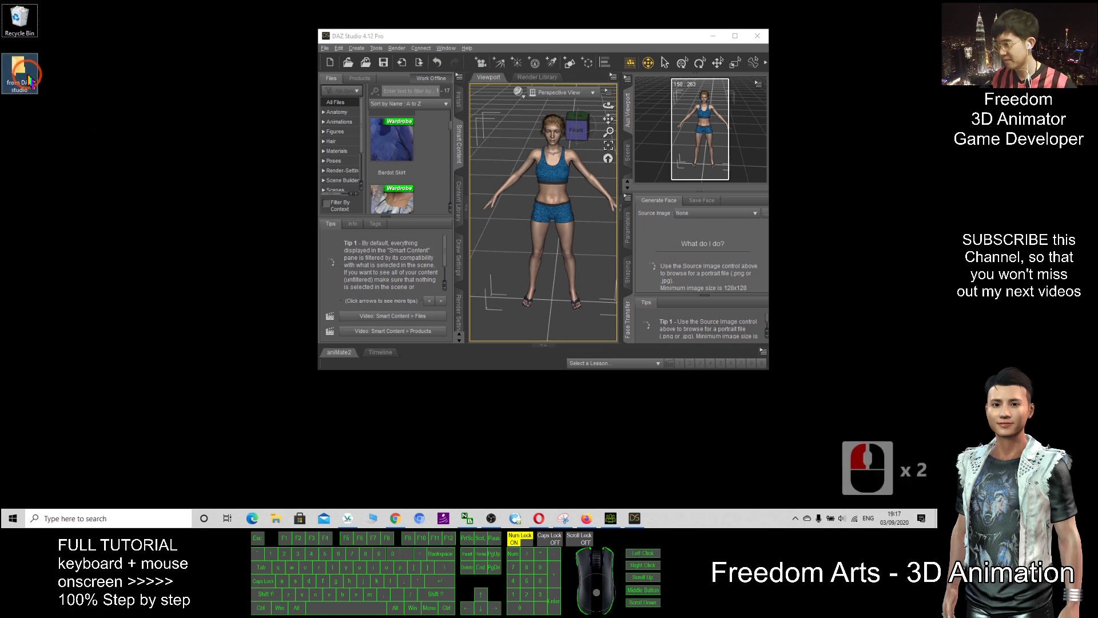
left_click_drag(589, 93, 336, 75)
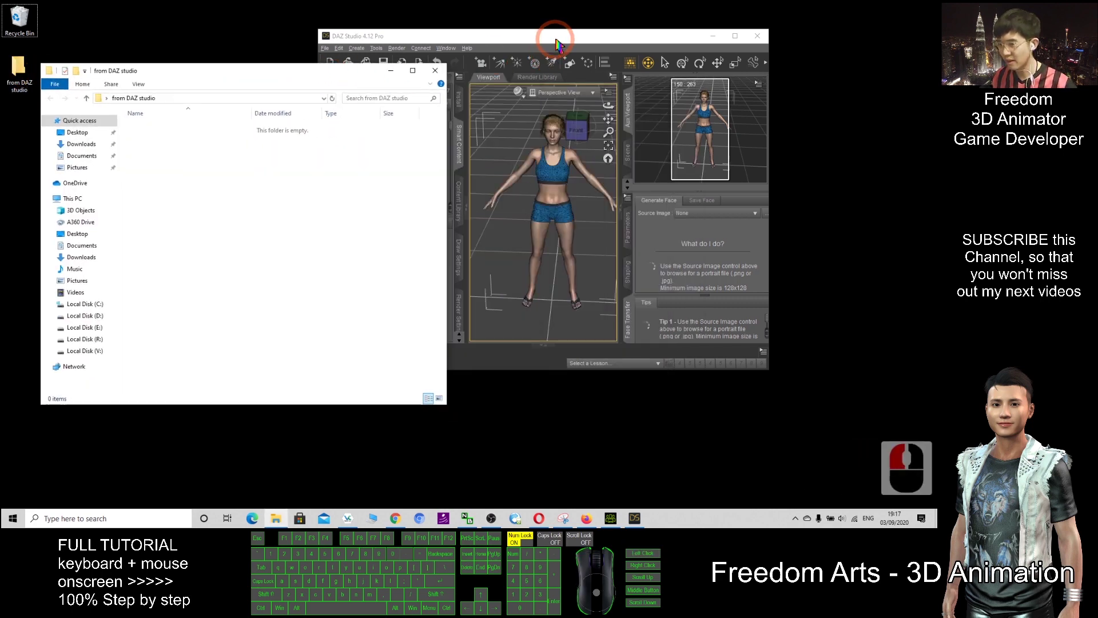
left_click_drag(554, 35, 642, 48)
Step: Start exporting the scene and choose the "from DAZ studio" folder on the Desktop as the destination
left_click(413, 60)
left_click(415, 61)
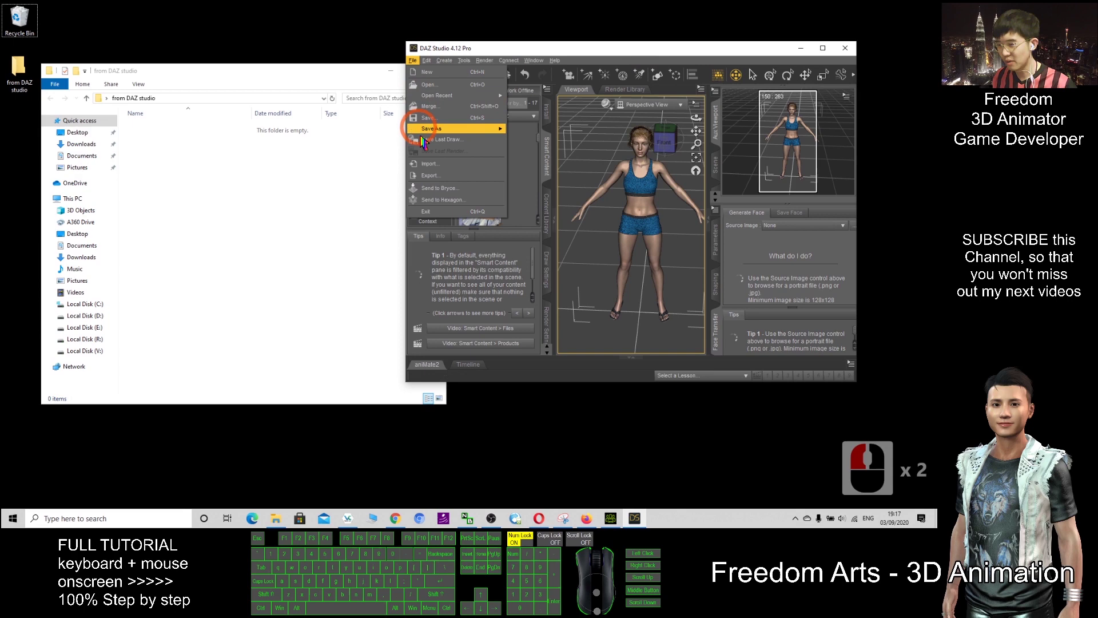
left_click(448, 176)
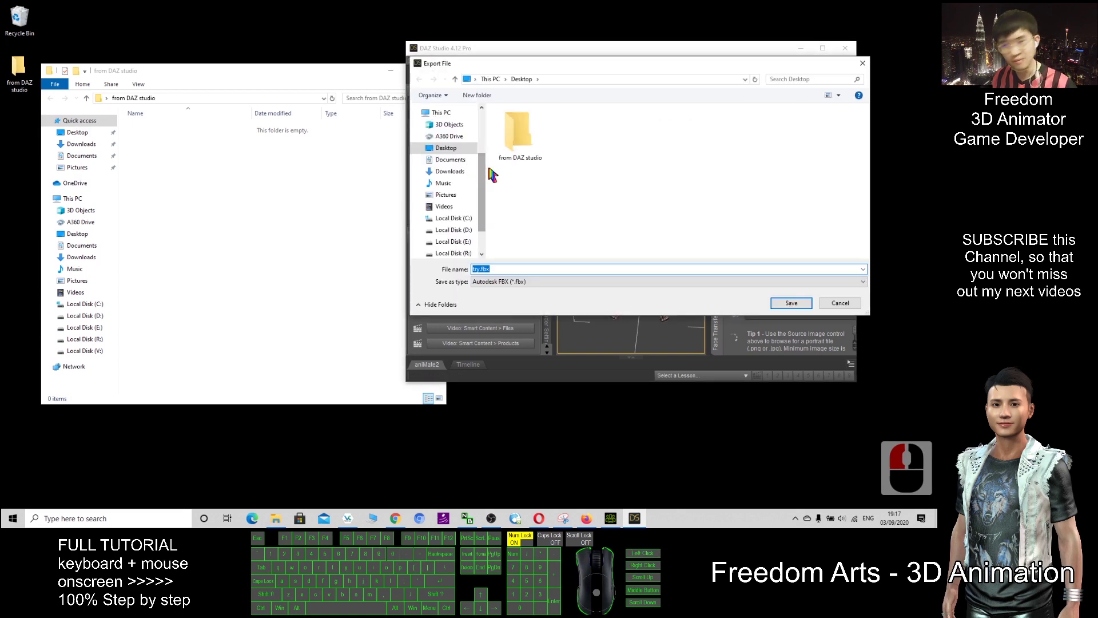
left_click_drag(576, 66, 465, 136)
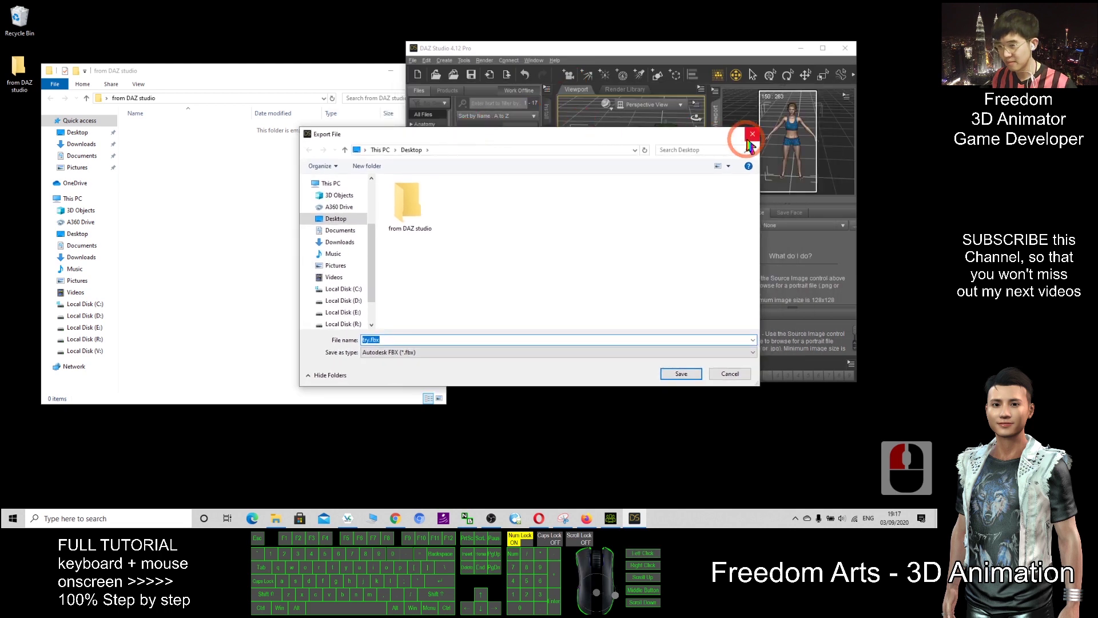
left_click(333, 216)
left_click(405, 206)
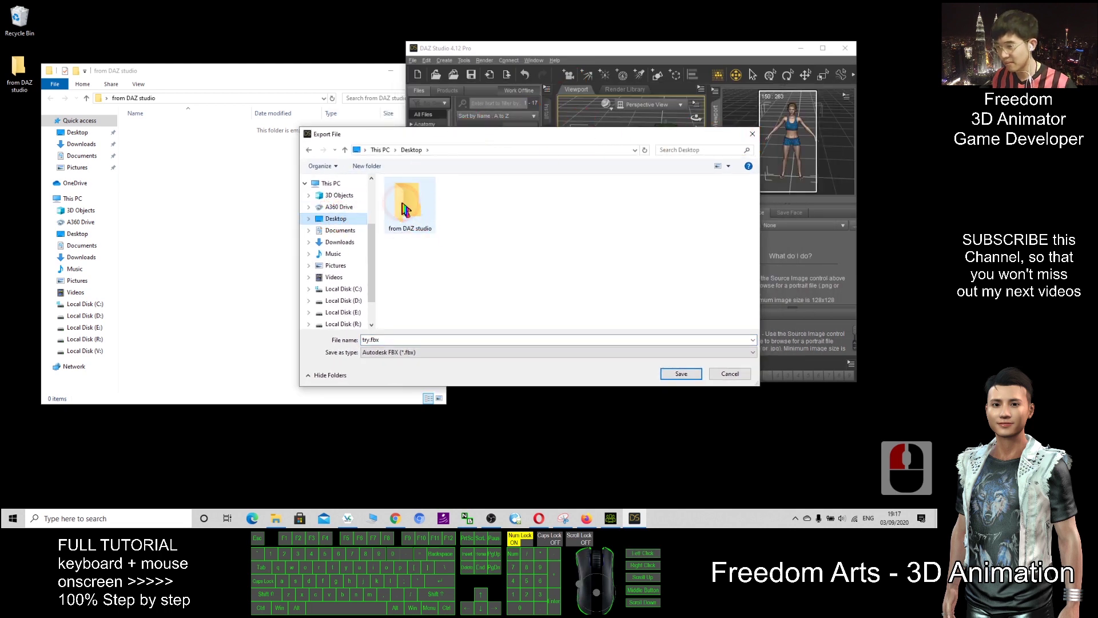
double_click(405, 207)
Step: Name the export file girl01, set its type to Autodesk FBX (*.fbx), and save to reach the FBX export options
left_click(363, 343)
double_click(393, 339)
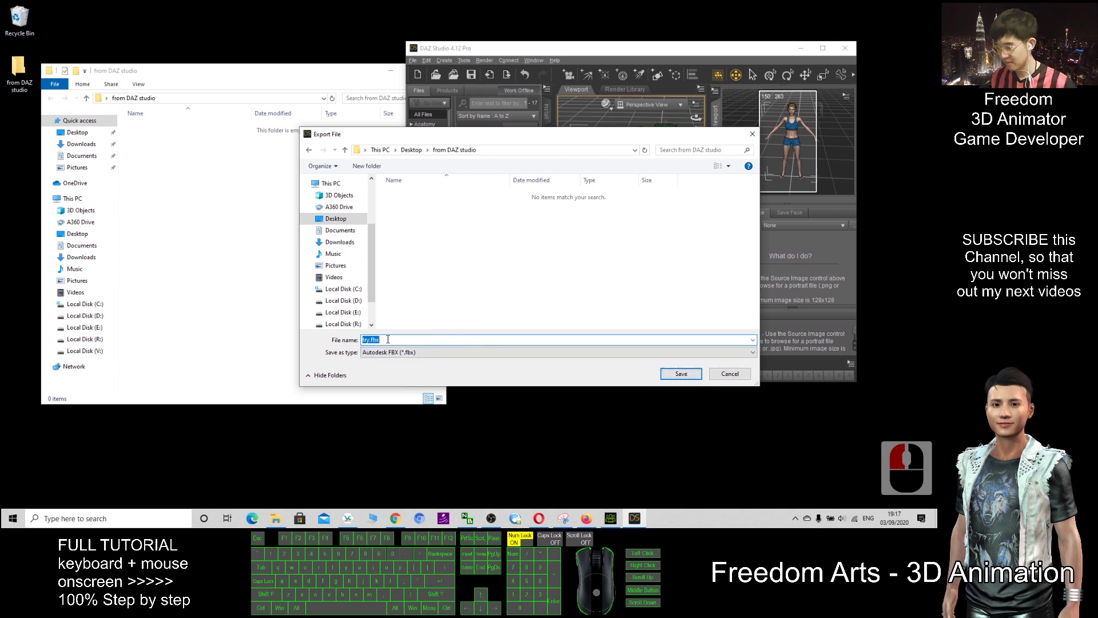
type("girl")
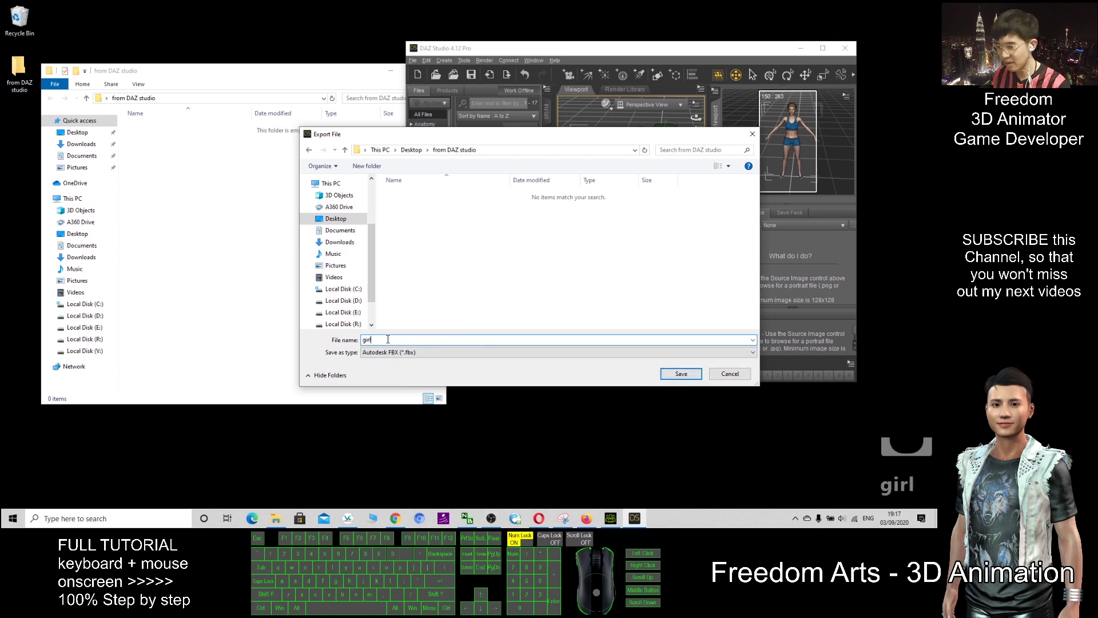
type("01")
left_click(394, 353)
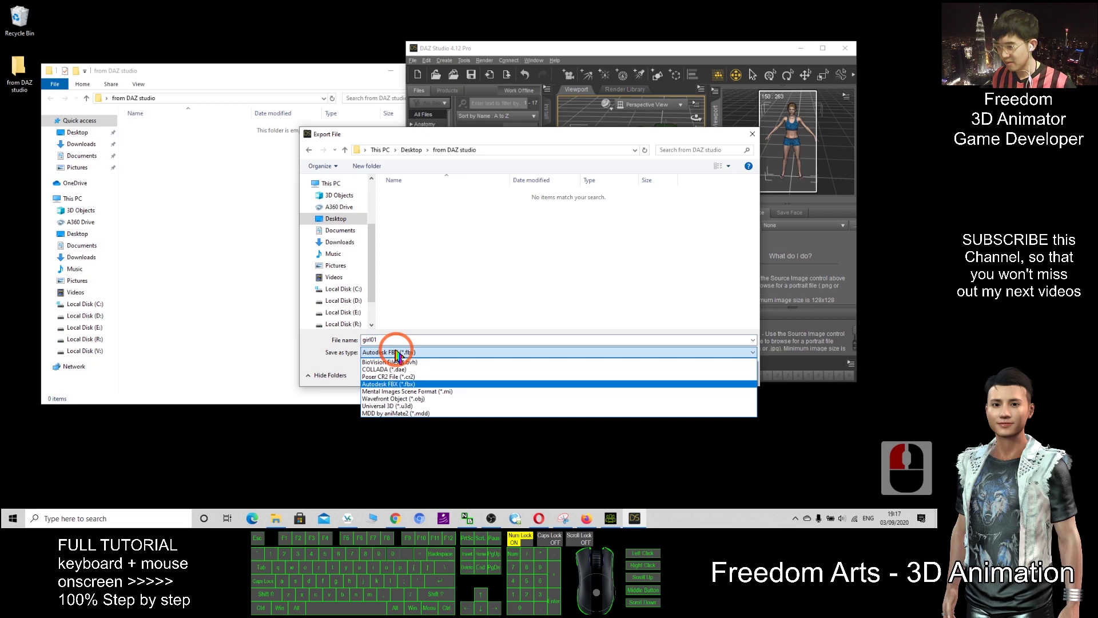
left_click(389, 384)
double_click(676, 376)
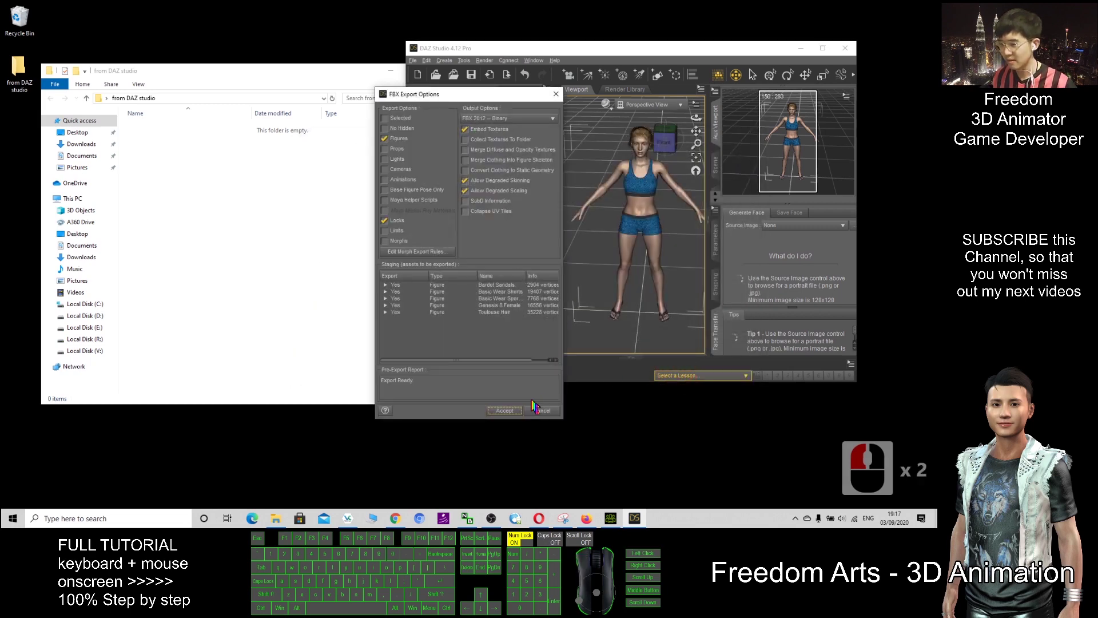
Step: Export the figure to FBX with Embed Textures, Allow Degraded Skinning and Allow Degraded Scaling enabled
left_click(465, 181)
left_click(466, 129)
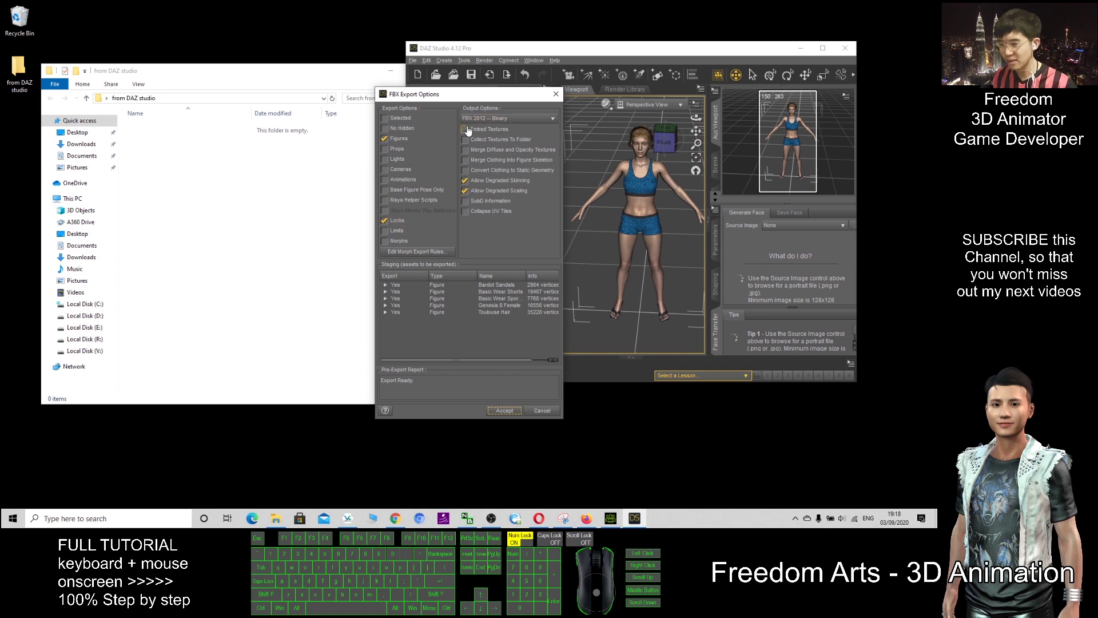
left_click(497, 413)
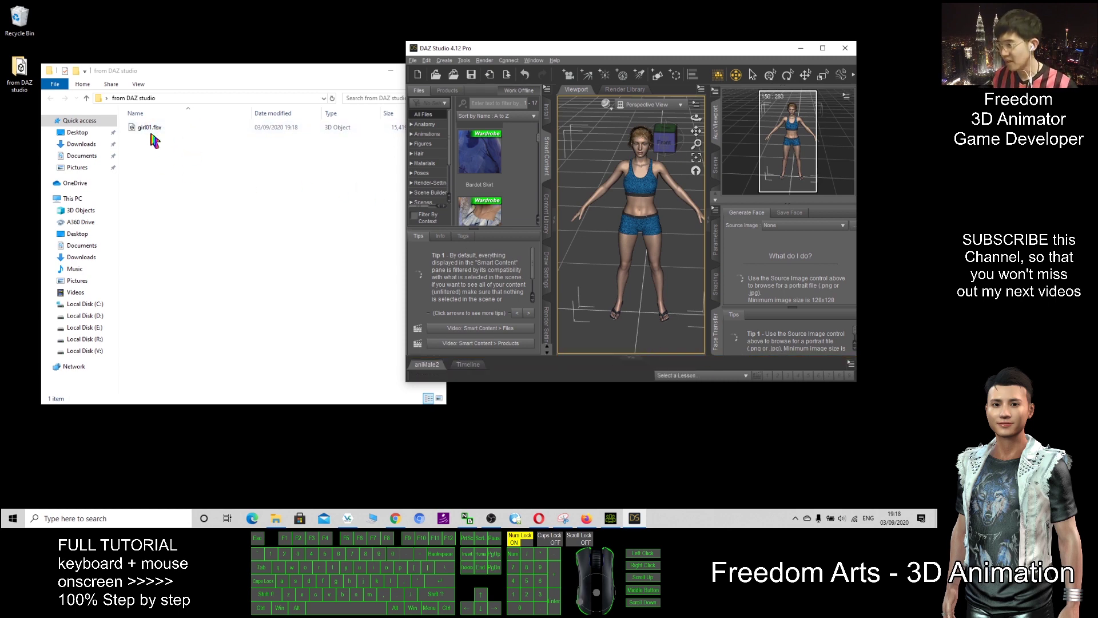
Step: Locate girl01.fbx in the "from DAZ studio" folder and turn off hiding of extensions for known file types
left_click_drag(215, 76, 240, 86)
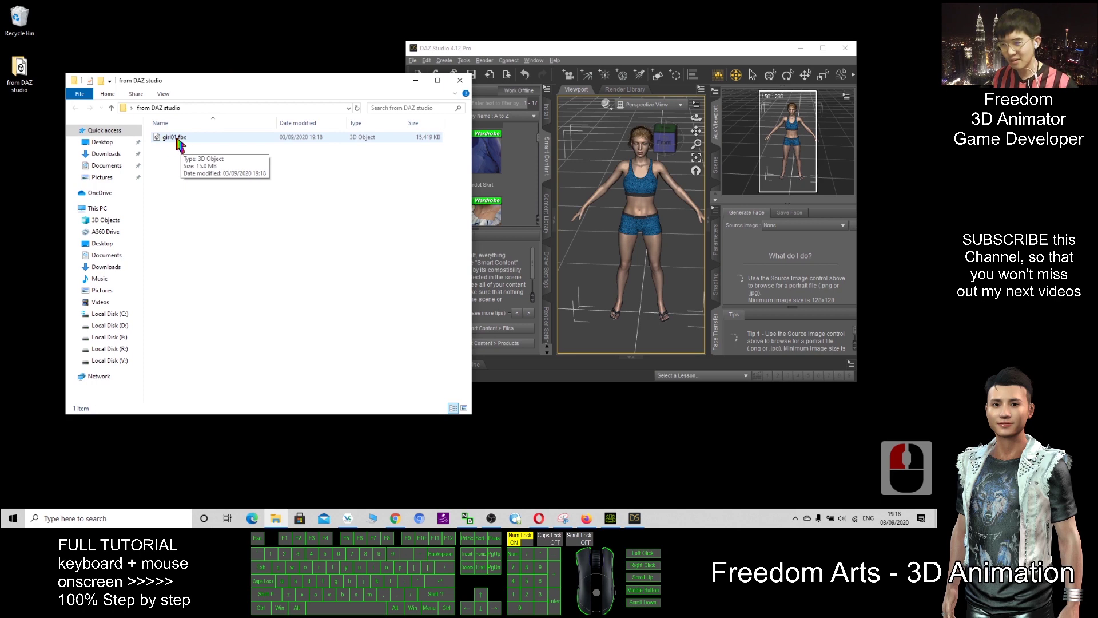
left_click(199, 141)
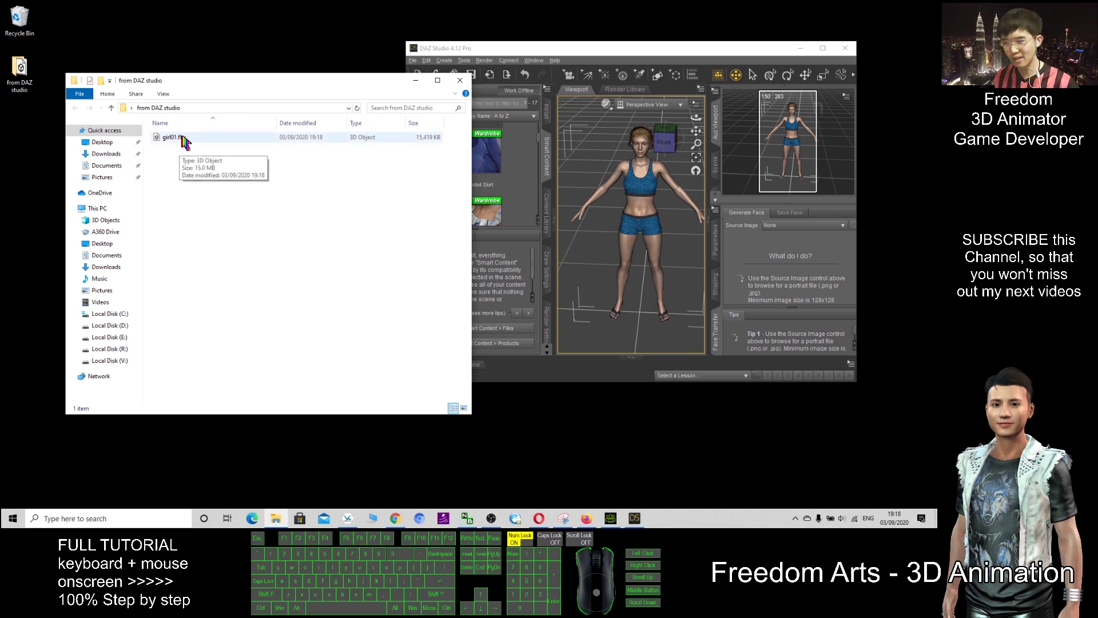
left_click(164, 95)
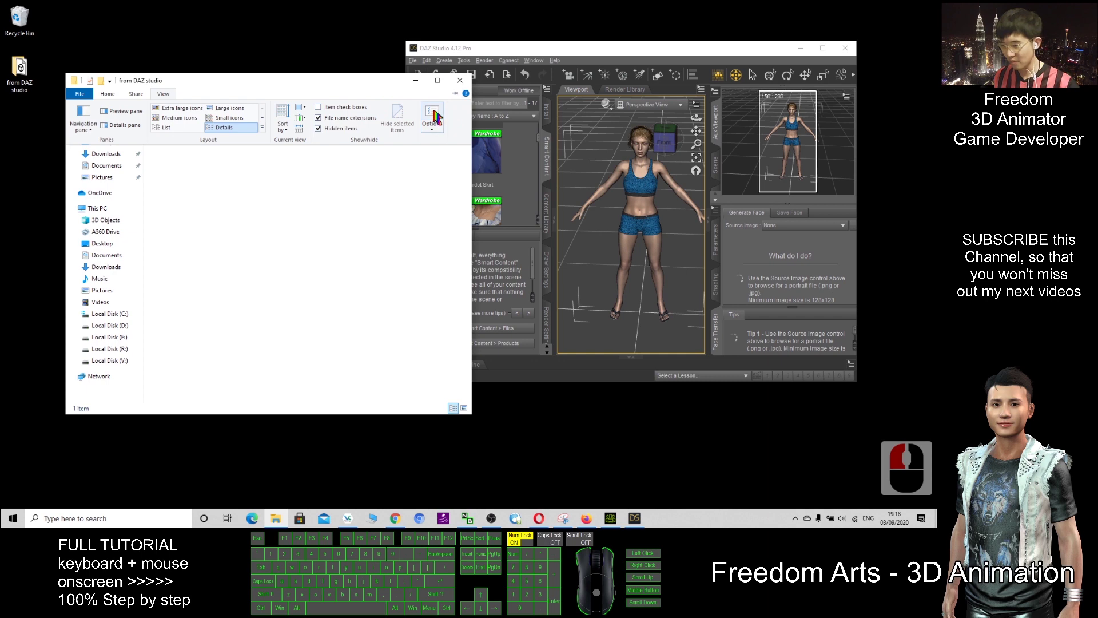
left_click(433, 118)
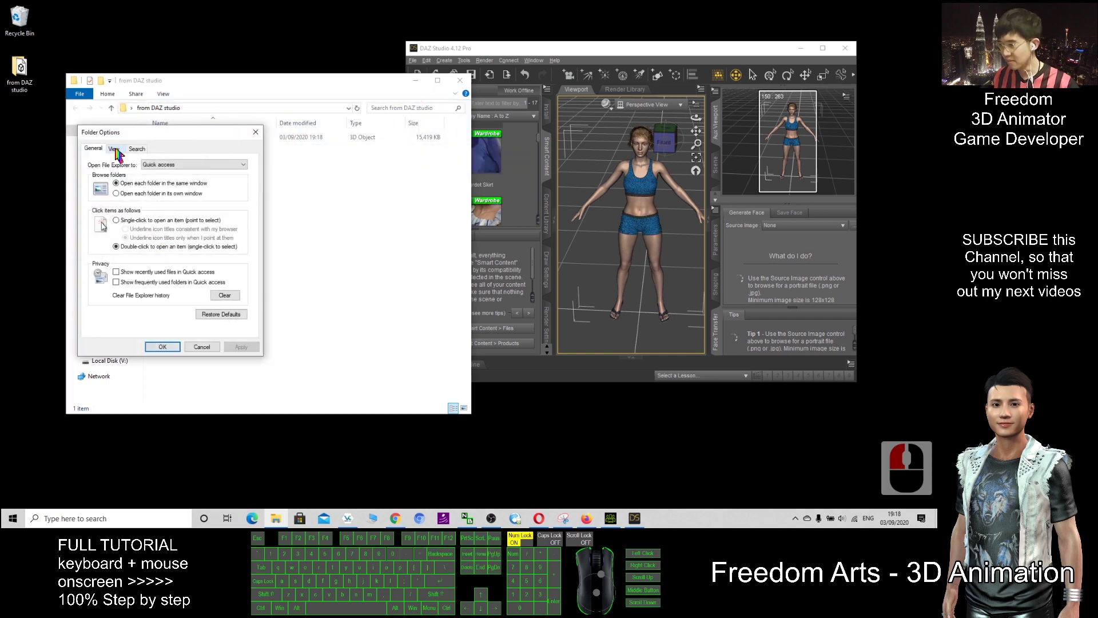
left_click(115, 150)
left_click(106, 301)
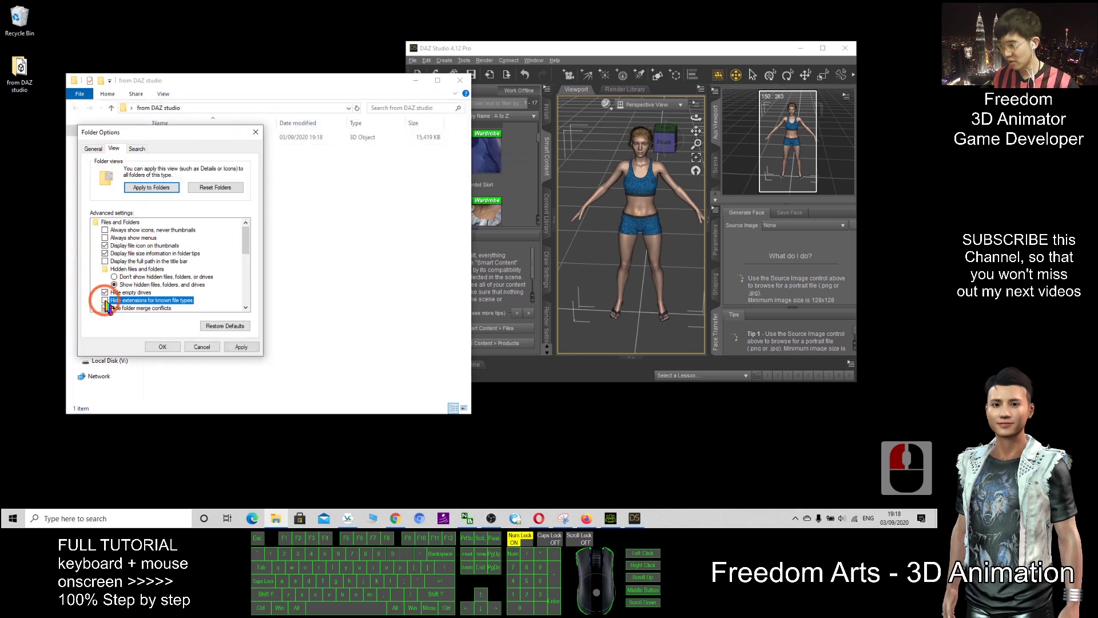
left_click(161, 346)
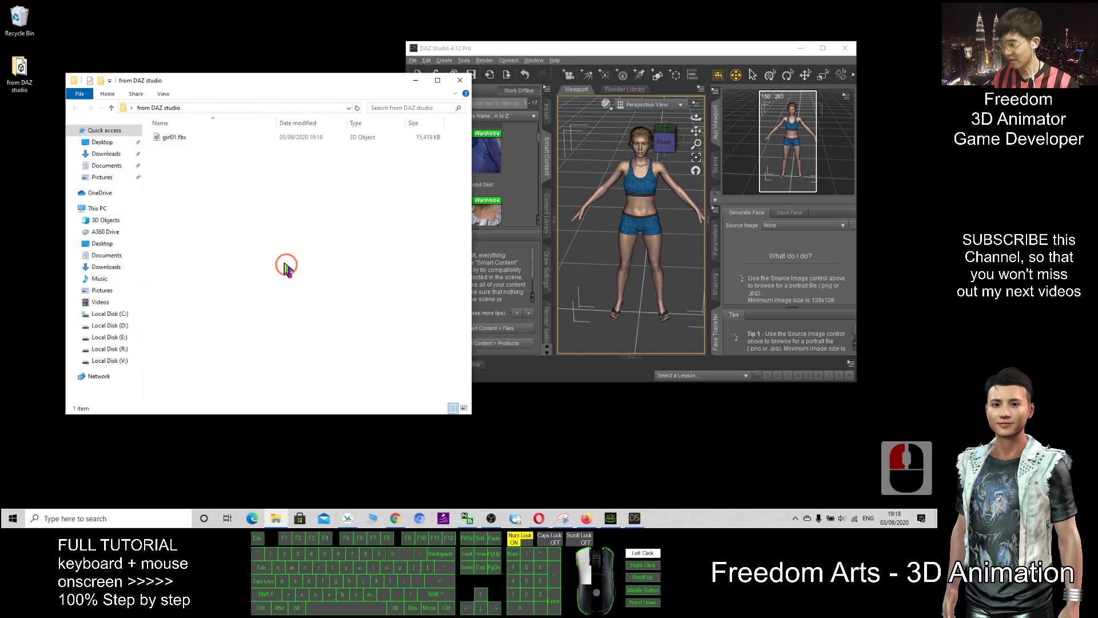
Step: Switch to Character Creator 3 and show the project templates in the content library
double_click(187, 139)
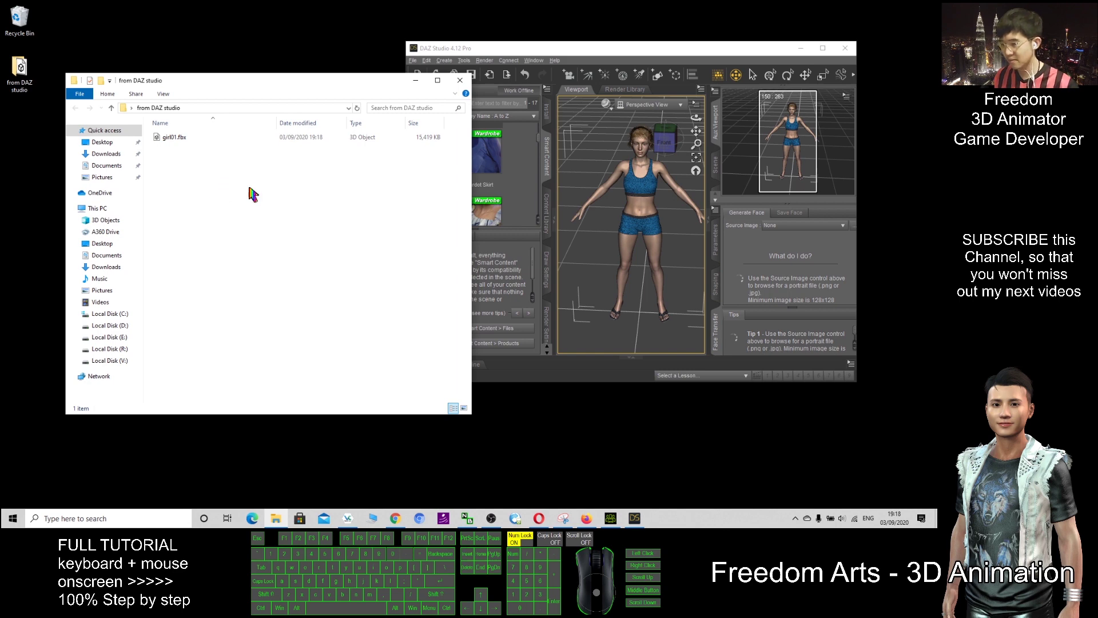
left_click(338, 134)
left_click(610, 517)
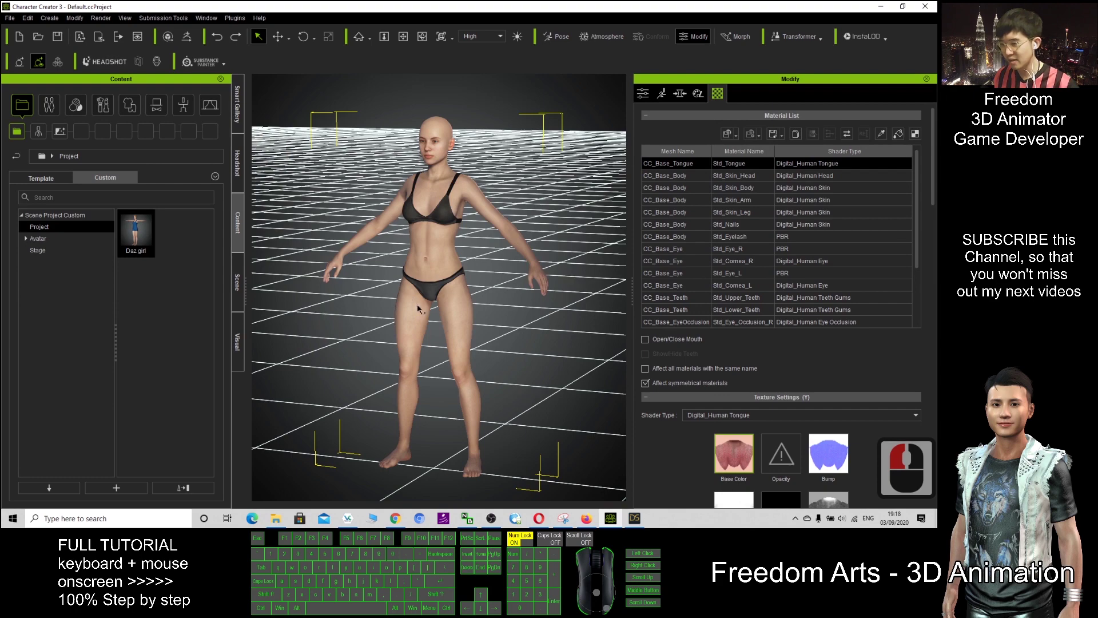
left_click(41, 178)
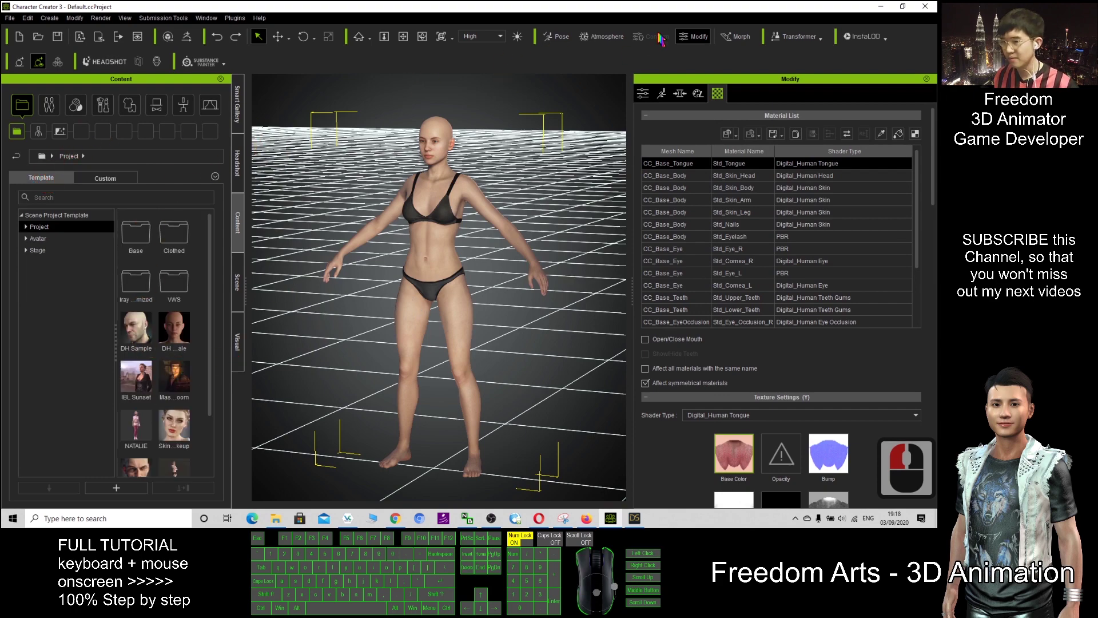
left_click_drag(652, 3, 613, 1)
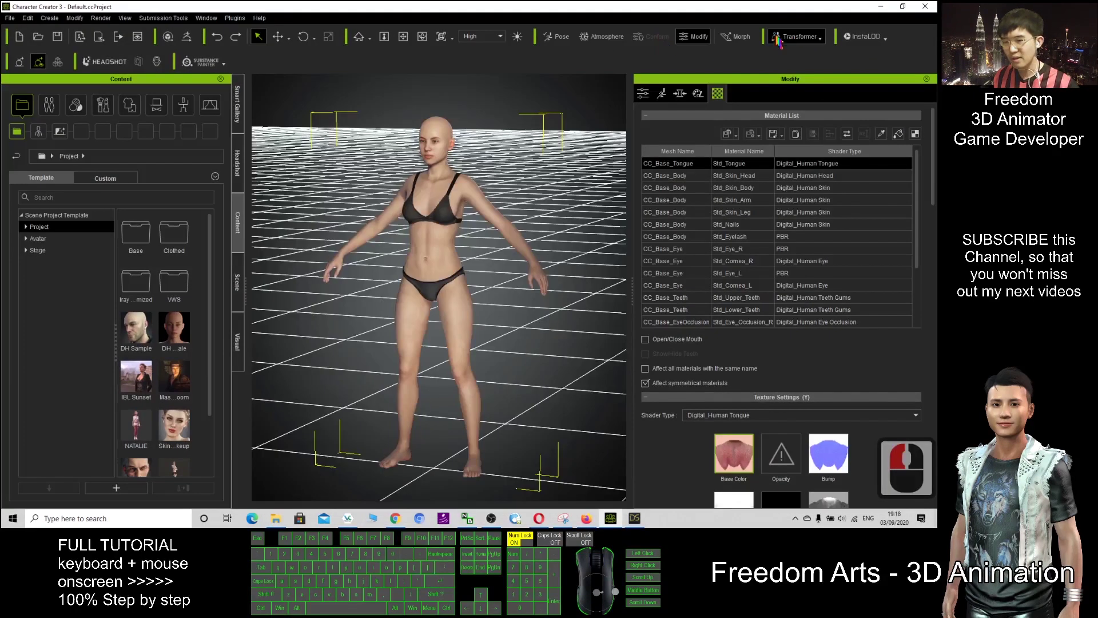
Step: Try to import girl01.fbx from the Desktop's "from DAZ studio" folder with the first Transformer option, and consult the compatibility page
left_click(818, 38)
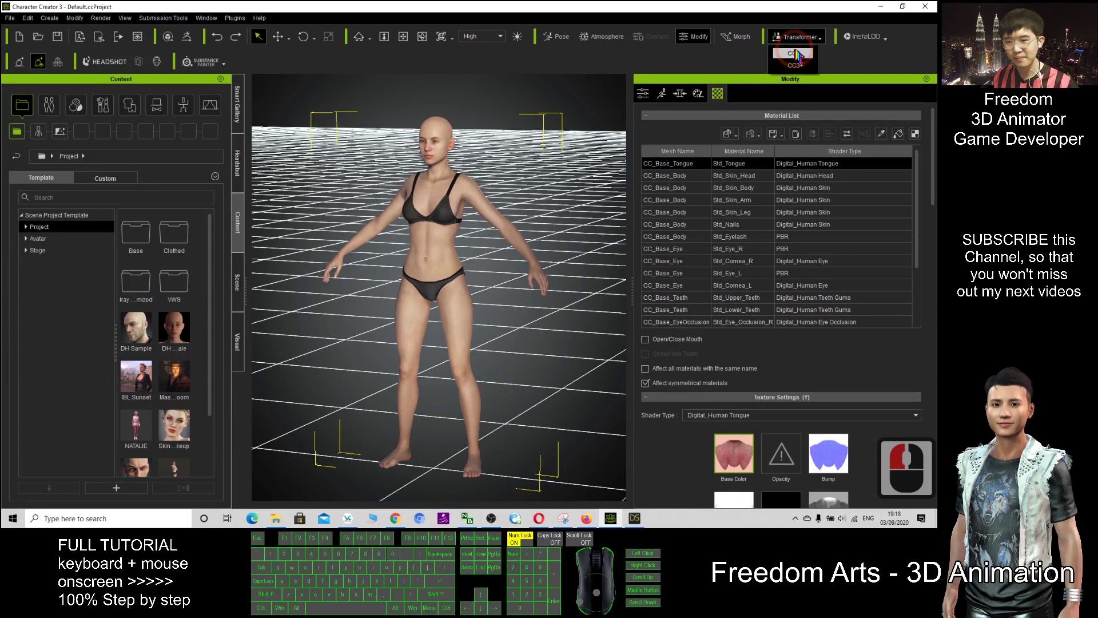
left_click(797, 55)
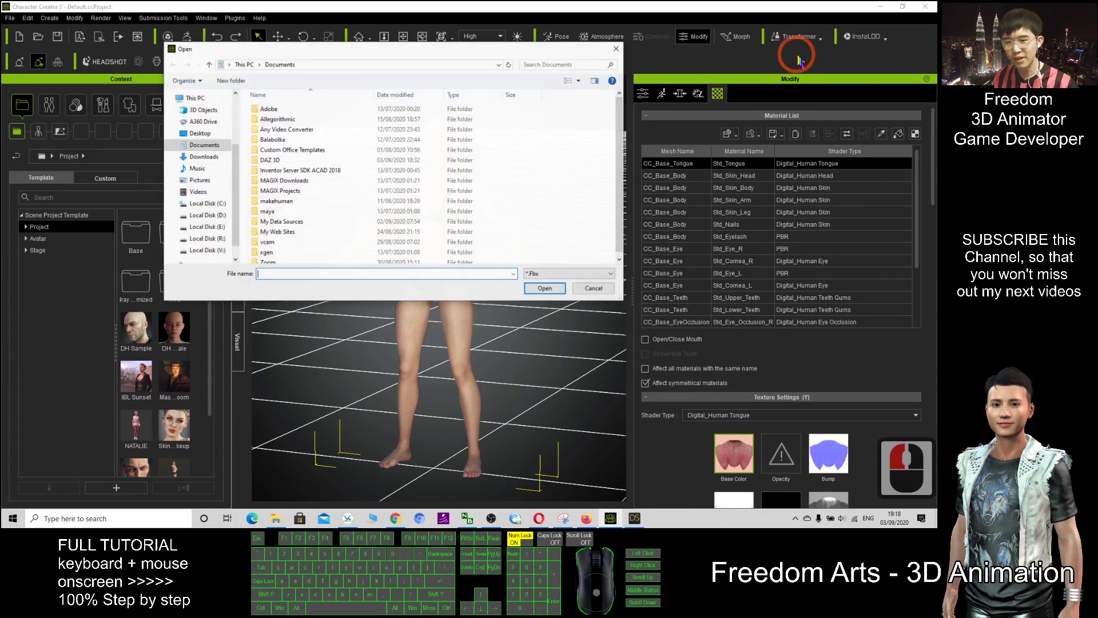
left_click(205, 134)
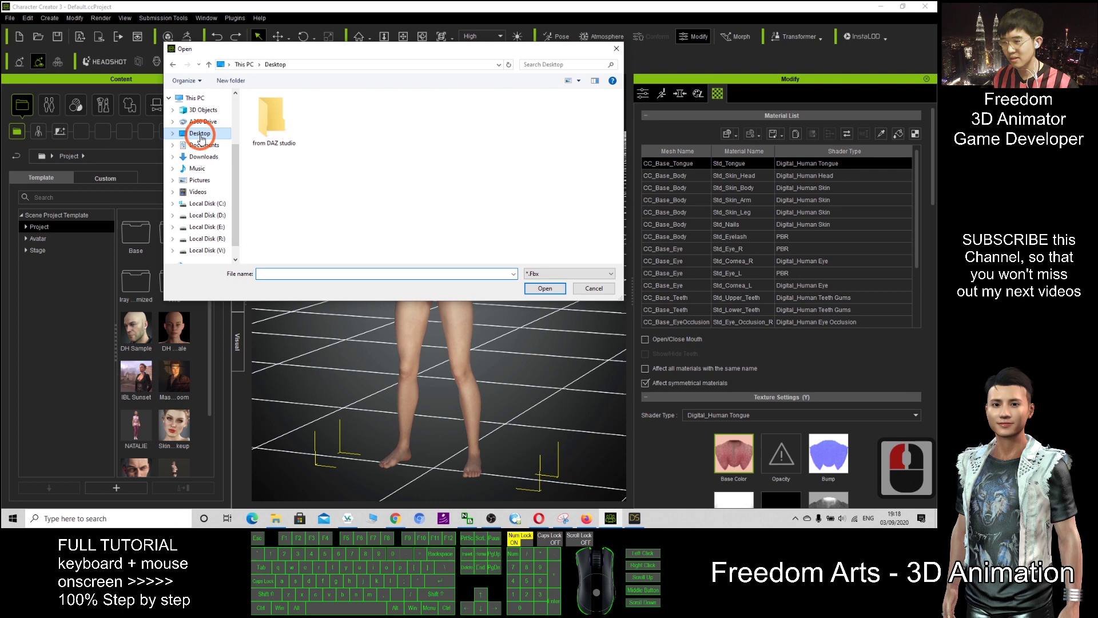
double_click(279, 125)
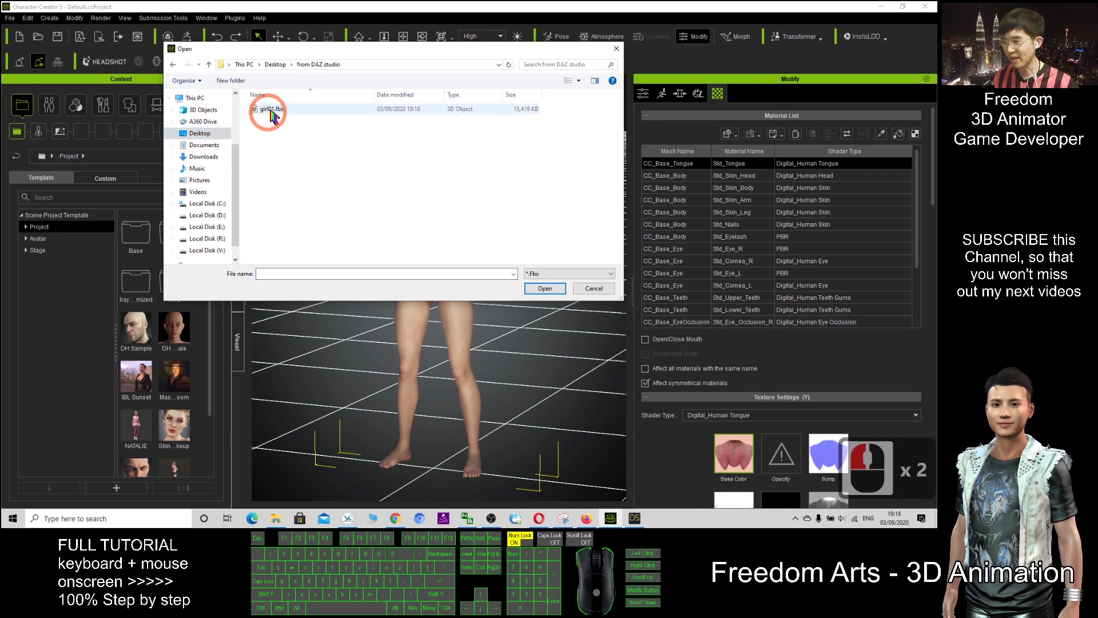
double_click(272, 109)
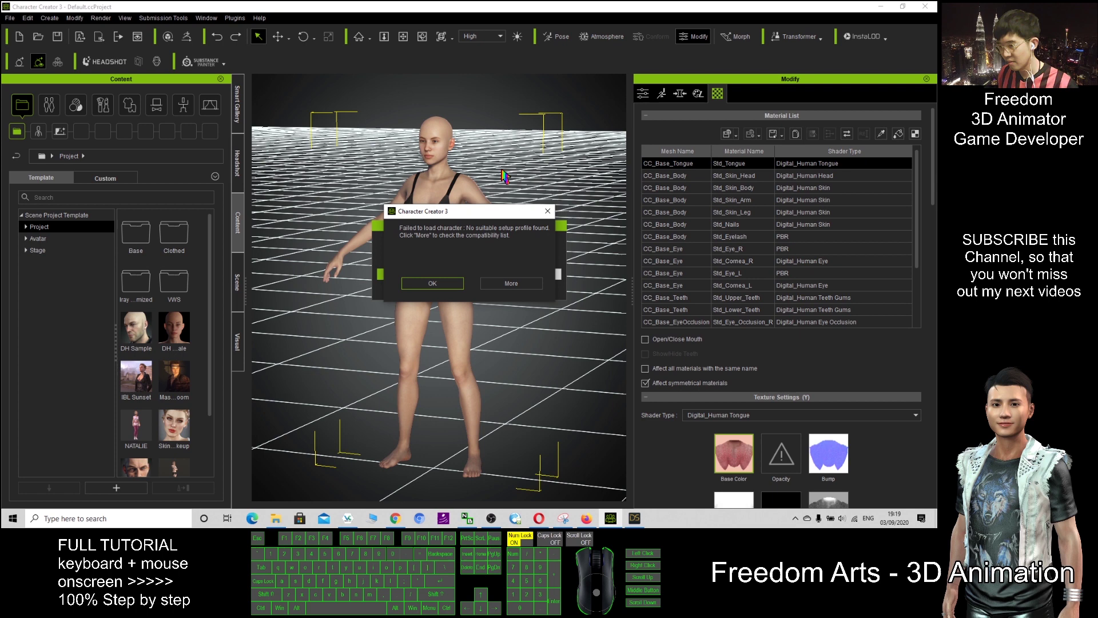
left_click(521, 282)
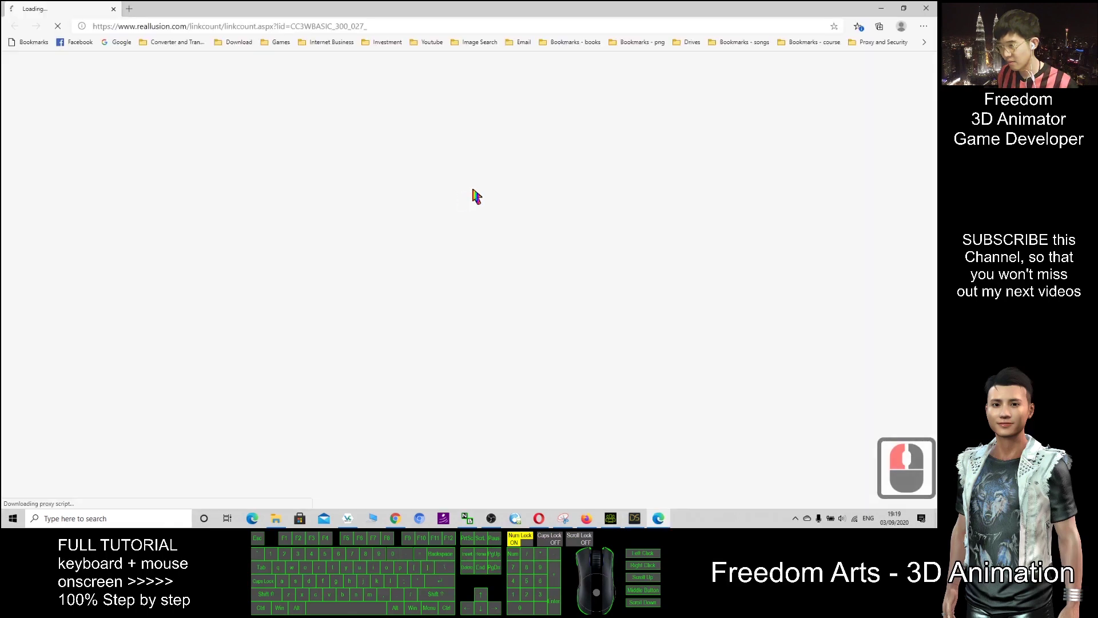
left_click(922, 7)
left_click(432, 283)
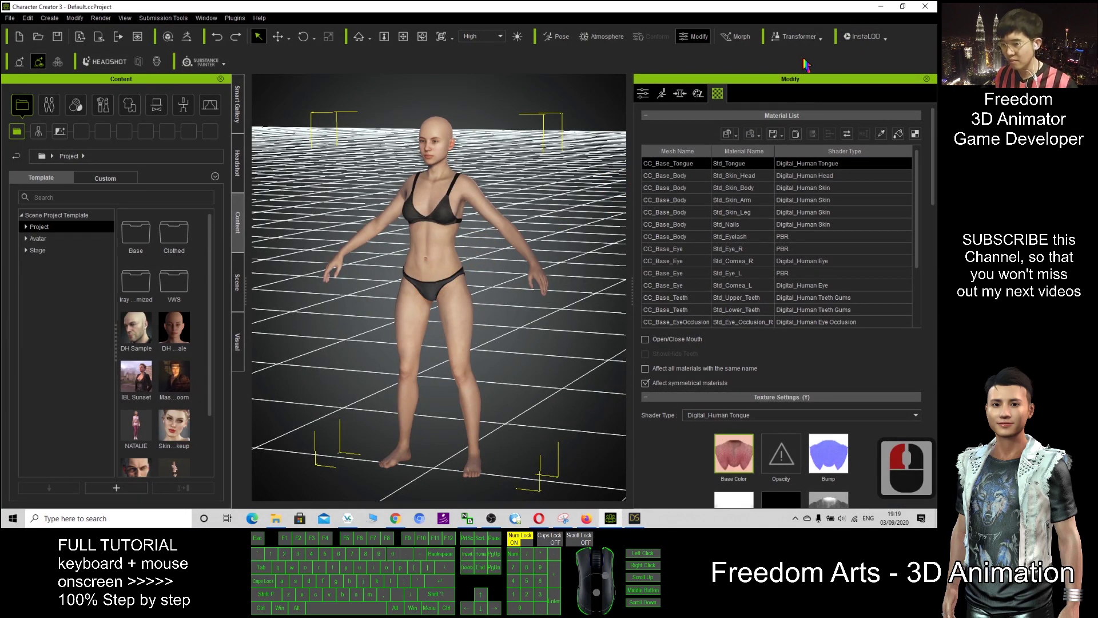
Step: Import girl01.fbx with the Transformer's CC3 option, using ADVANCED texture loading and accepting the listed hair, sandals, shorts and sports bra
left_click(815, 40)
left_click(793, 64)
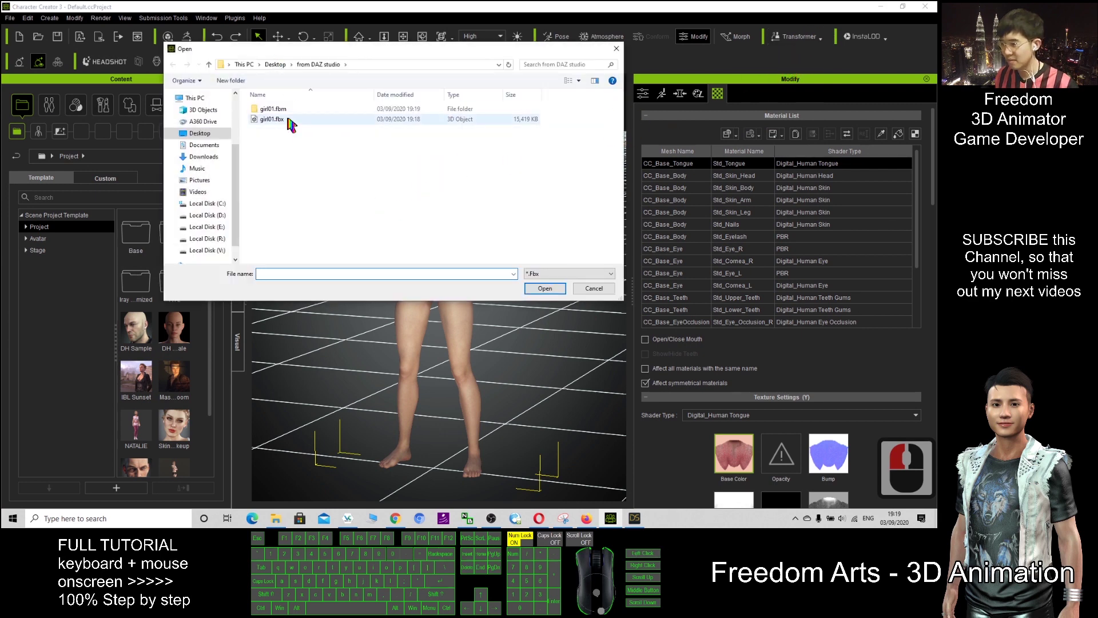
double_click(270, 119)
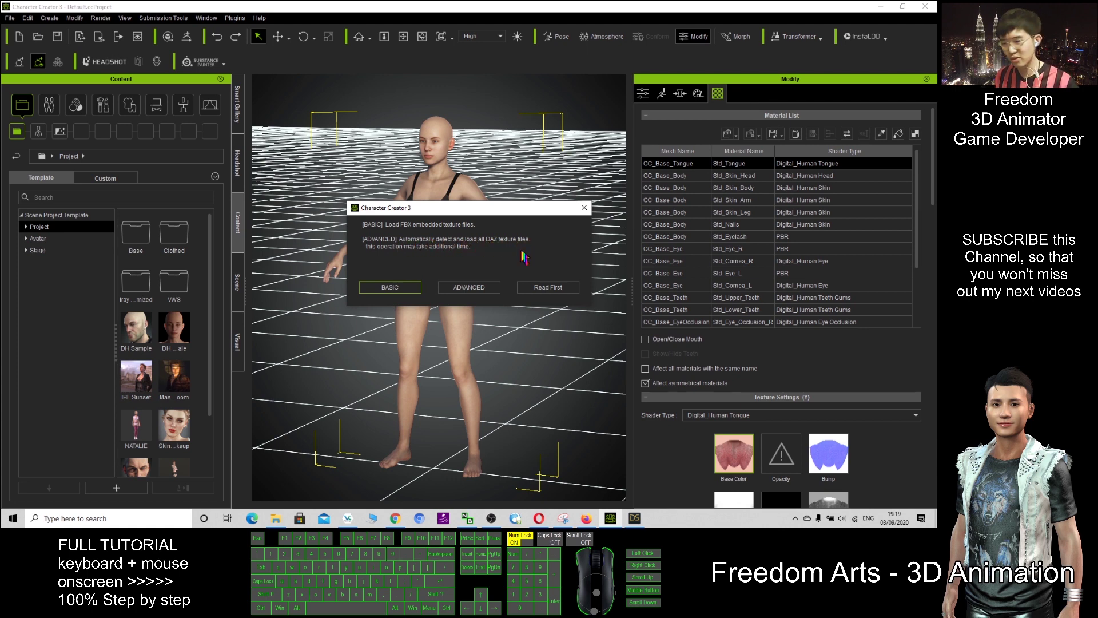
left_click(474, 285)
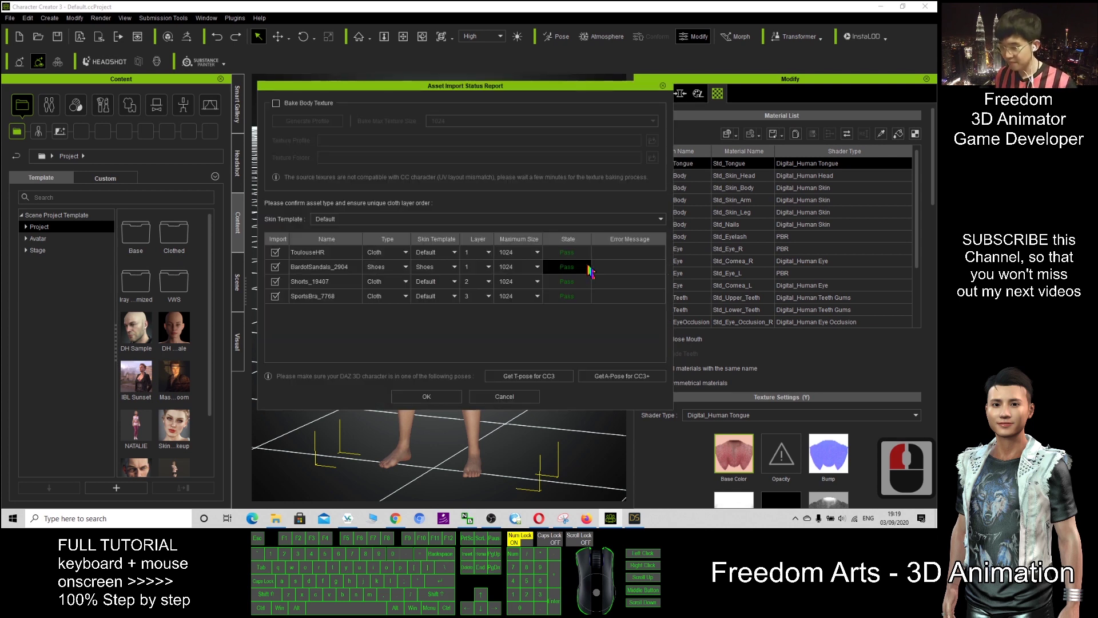
left_click(443, 401)
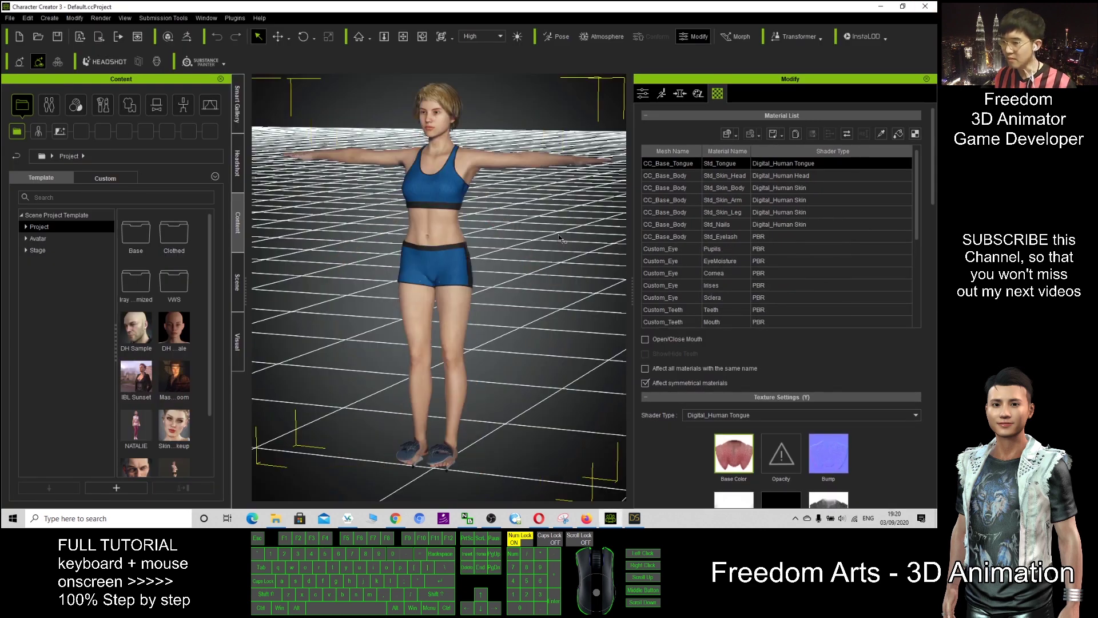
Step: Examine the imported character's body, clothing and footwear from several angles
scroll(539, 227, "up", 6)
scroll(539, 235, "up", 10)
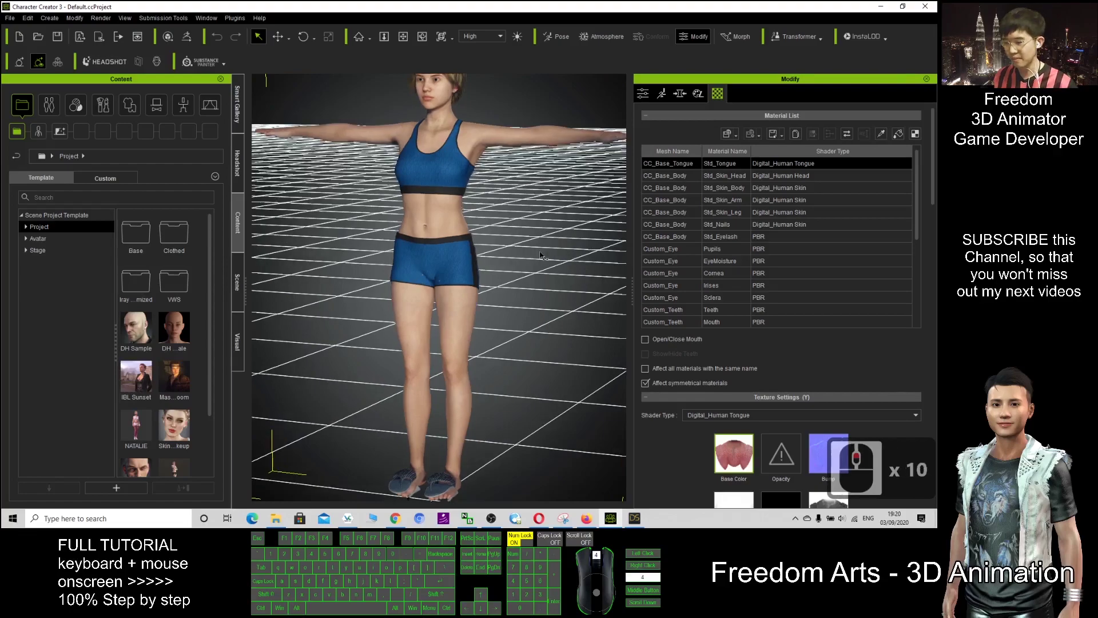
key("x")
left_click_drag(539, 235, 535, 300)
key("c")
left_click_drag(335, 294, 633, 303)
scroll(475, 286, "down", 8)
key("x")
left_click_drag(457, 286, 480, 143)
key("c")
left_click_drag(343, 276, 401, 277)
key("x")
key("c")
left_click_drag(498, 183, 400, 260)
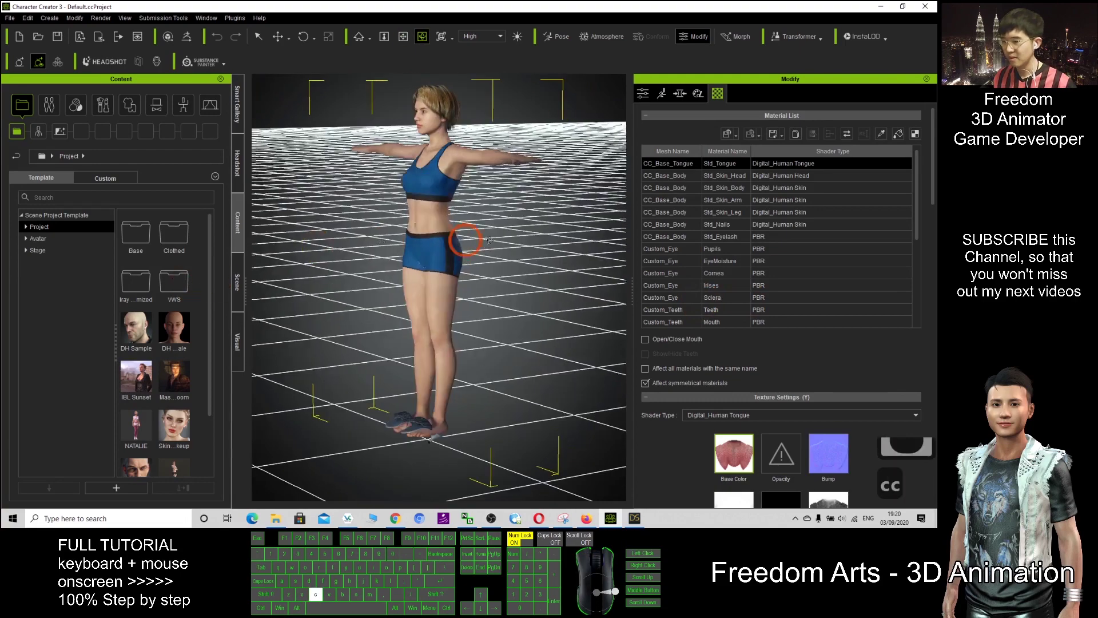
left_click_drag(544, 264, 597, 279)
key("x")
key("c")
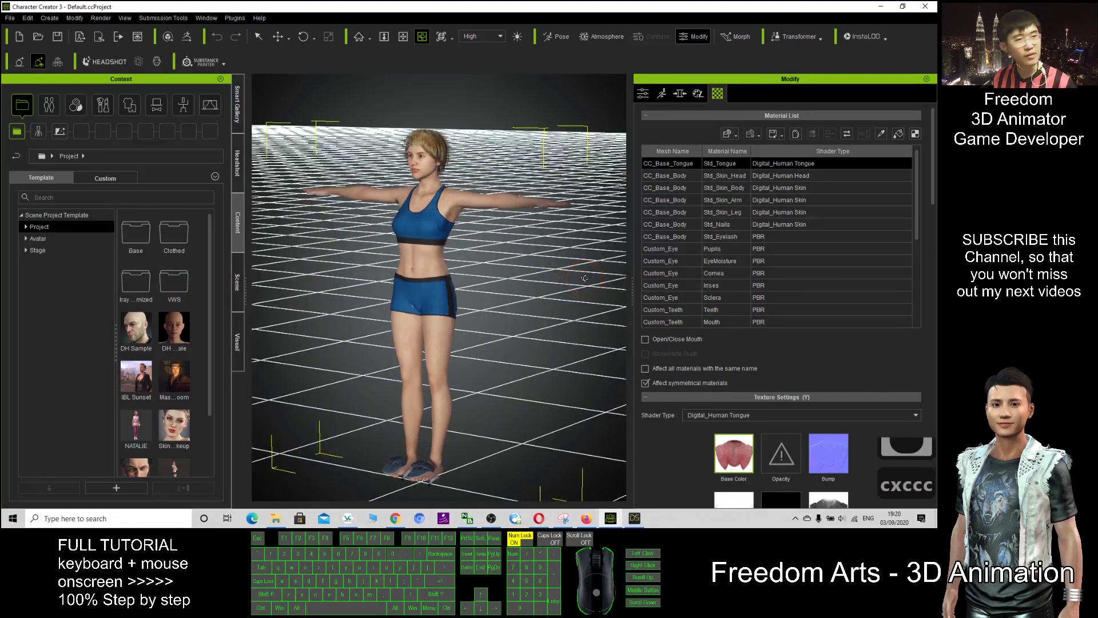
key("x")
left_click_drag(451, 286, 464, 163)
key("c")
left_click_drag(491, 232, 332, 259)
Step: Delete the sandals from the imported character's feet
scroll(525, 299, "up", 18)
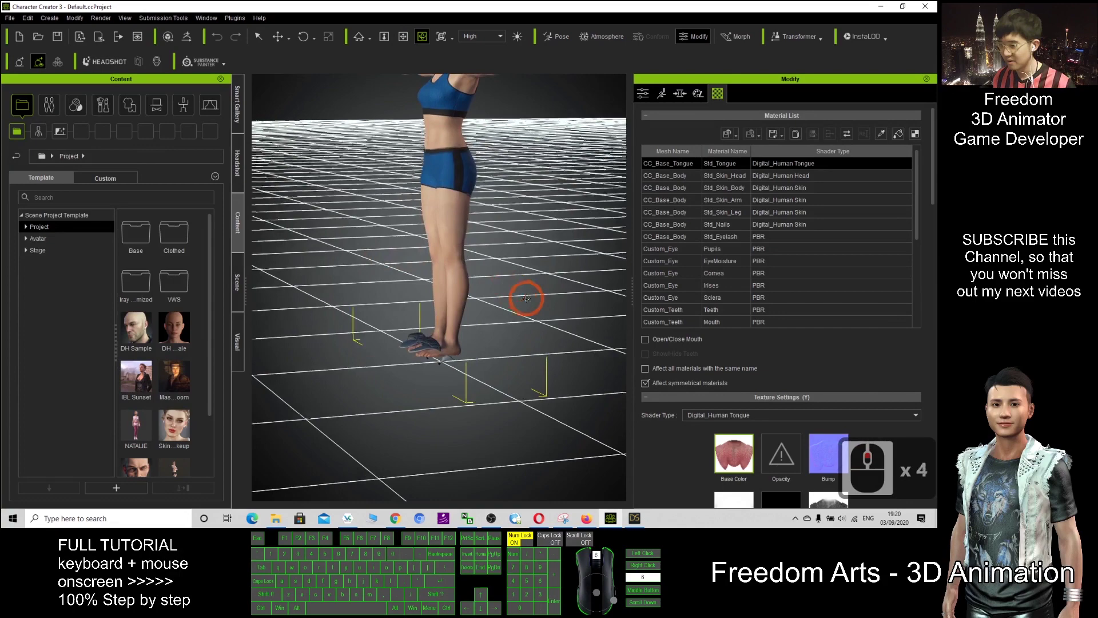
key("q")
double_click(429, 386)
left_click(430, 386)
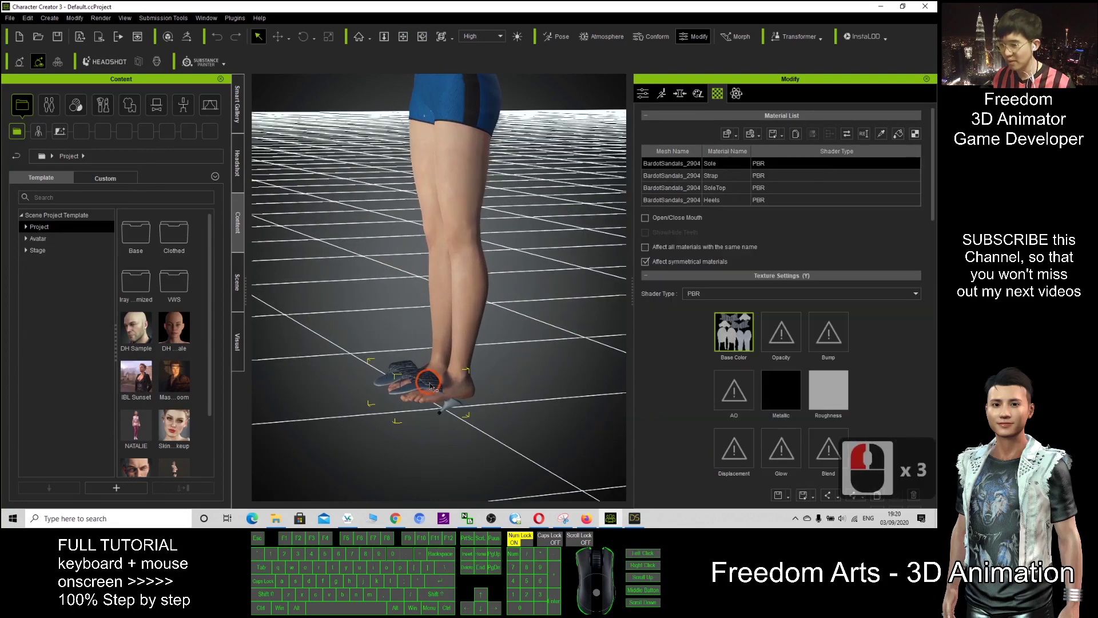
left_click(429, 387)
left_click(428, 386)
double_click(427, 386)
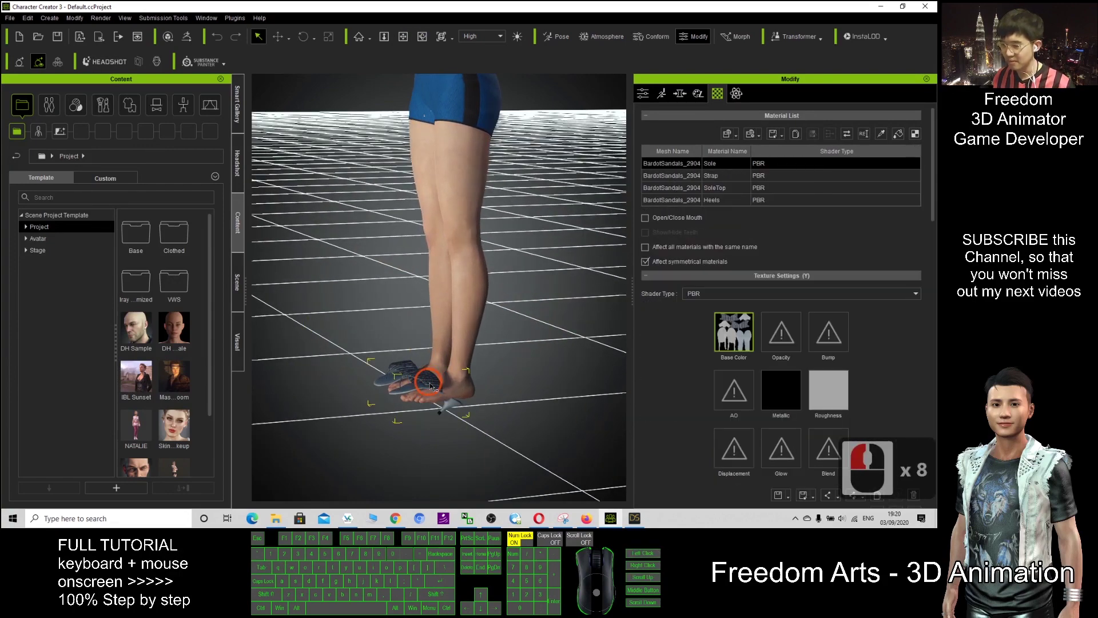
key("c")
left_click_drag(572, 317, 820, 359)
left_click_drag(572, 337, 403, 331)
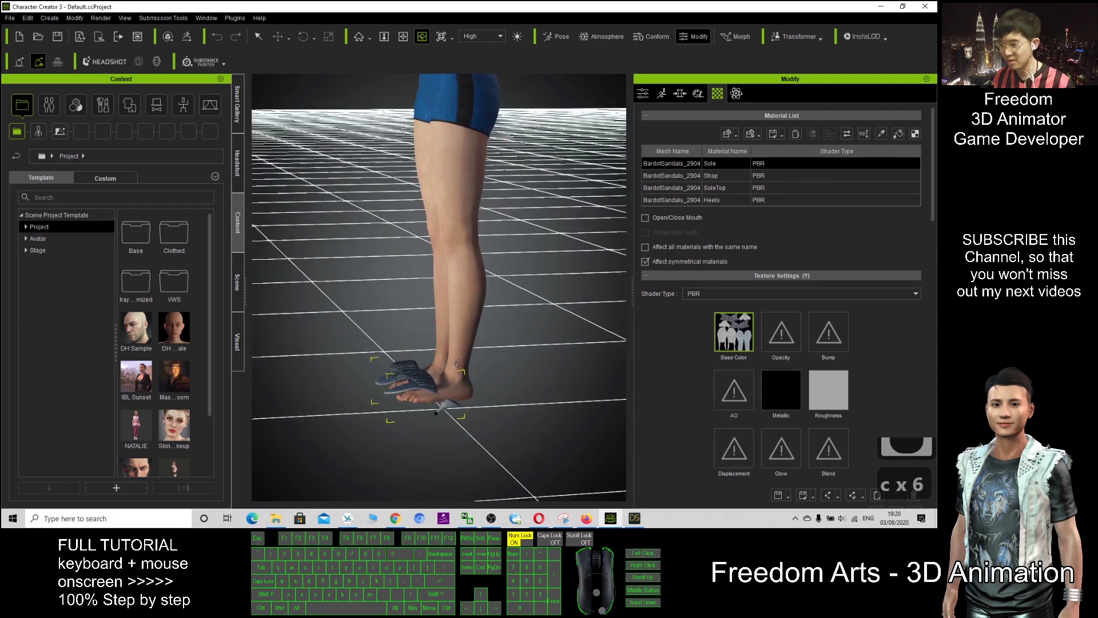
key("Delete")
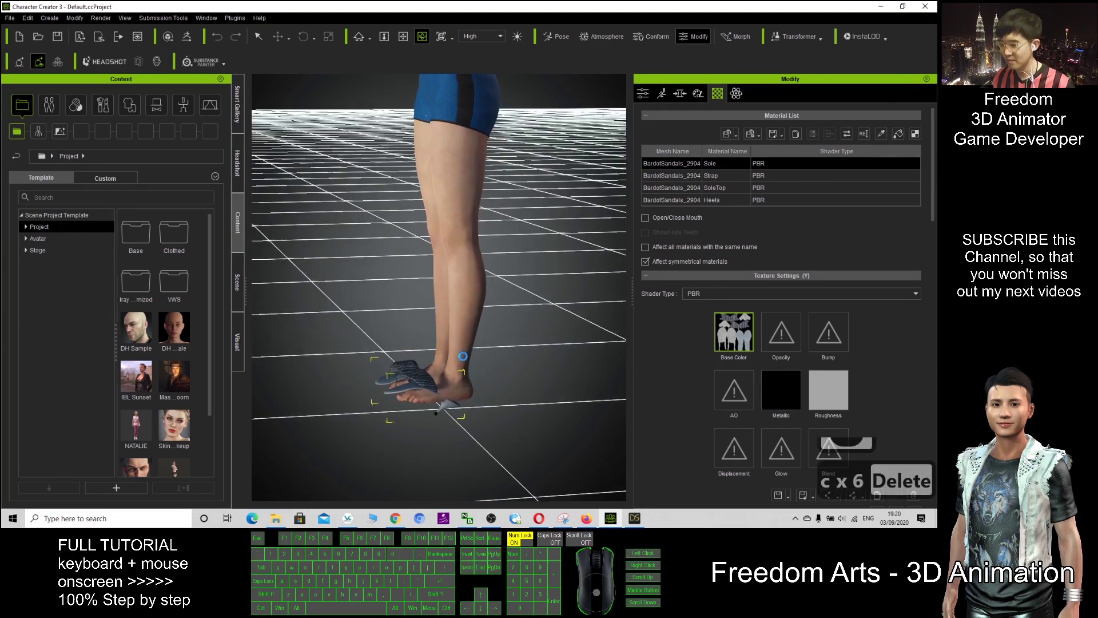
Step: Open the Shoes category of the Cloth templates in the content library
key("x")
left_click_drag(541, 252, 537, 348)
key("c")
left_click_drag(352, 304, 538, 316)
key("x")
left_click_drag(443, 284, 440, 312)
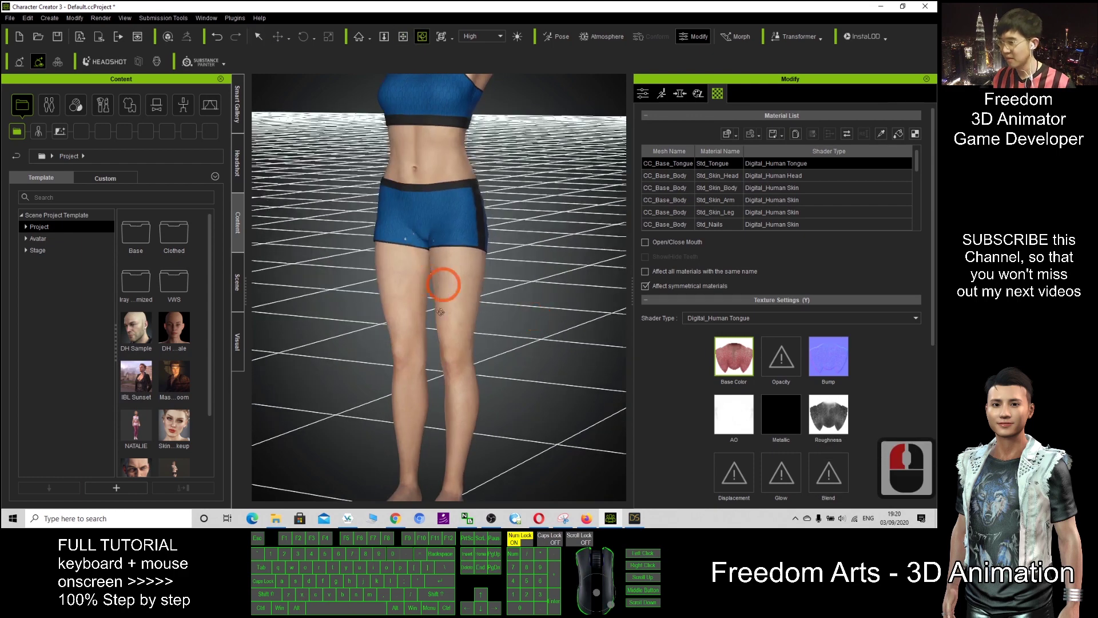
scroll(440, 312, "down", 7)
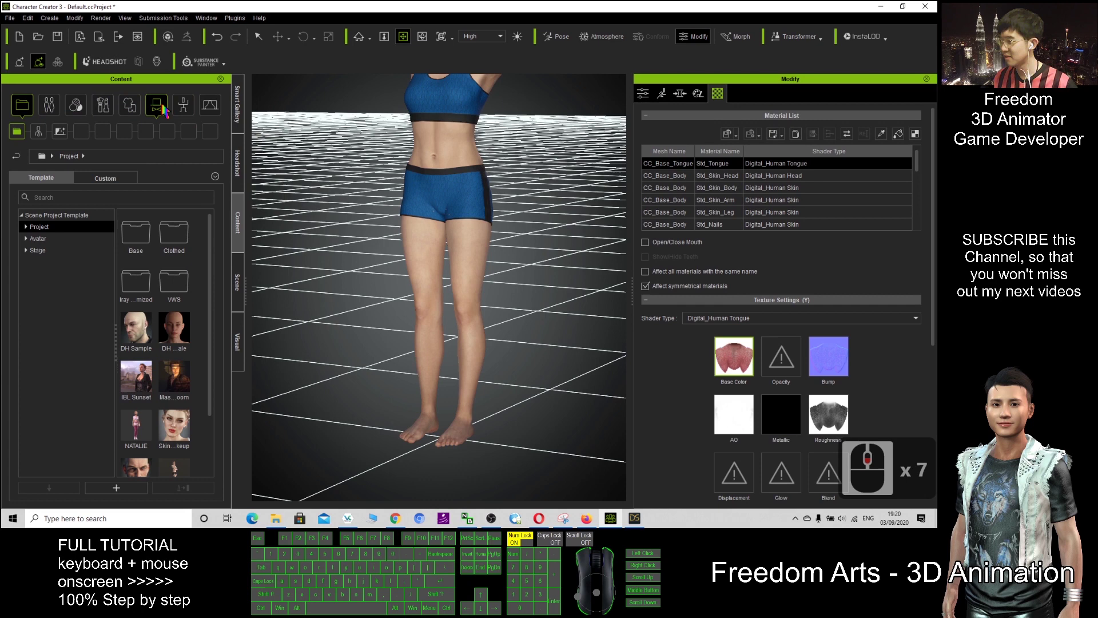
left_click(131, 108)
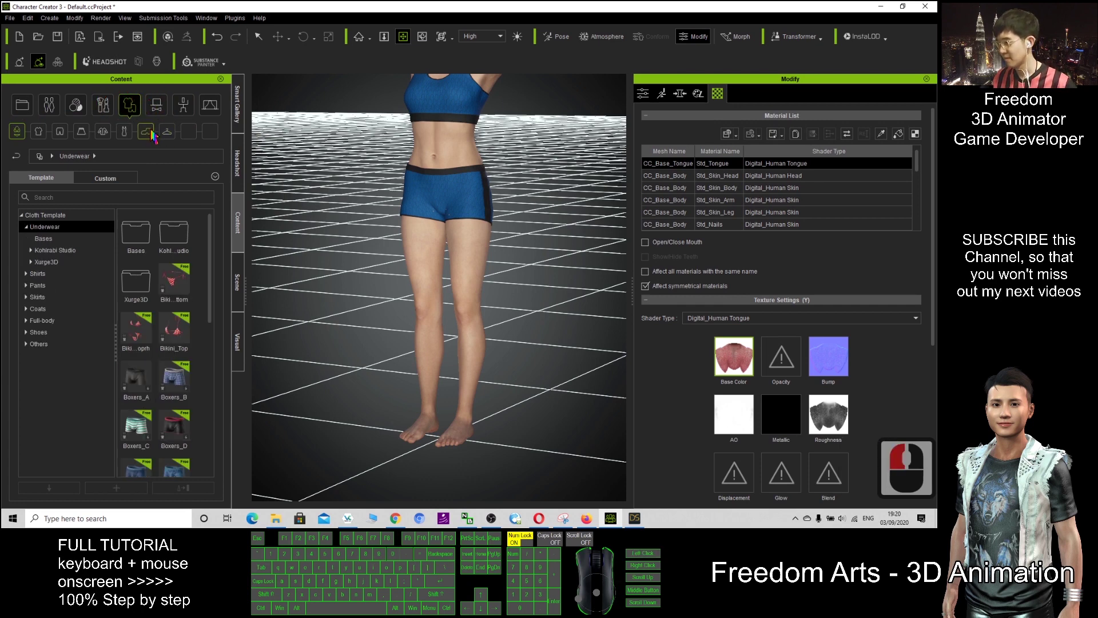
left_click(149, 131)
left_click(39, 333)
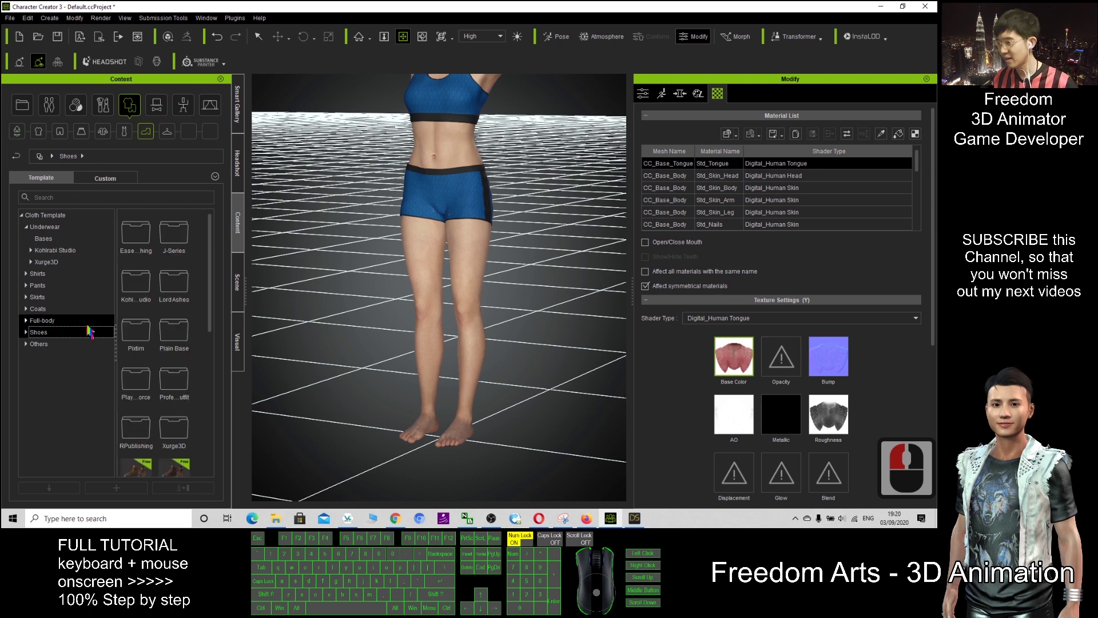
Step: Try to put the trial high heels D from the Shoes templates on the character
left_click(207, 349)
scroll(205, 378, "down", 5)
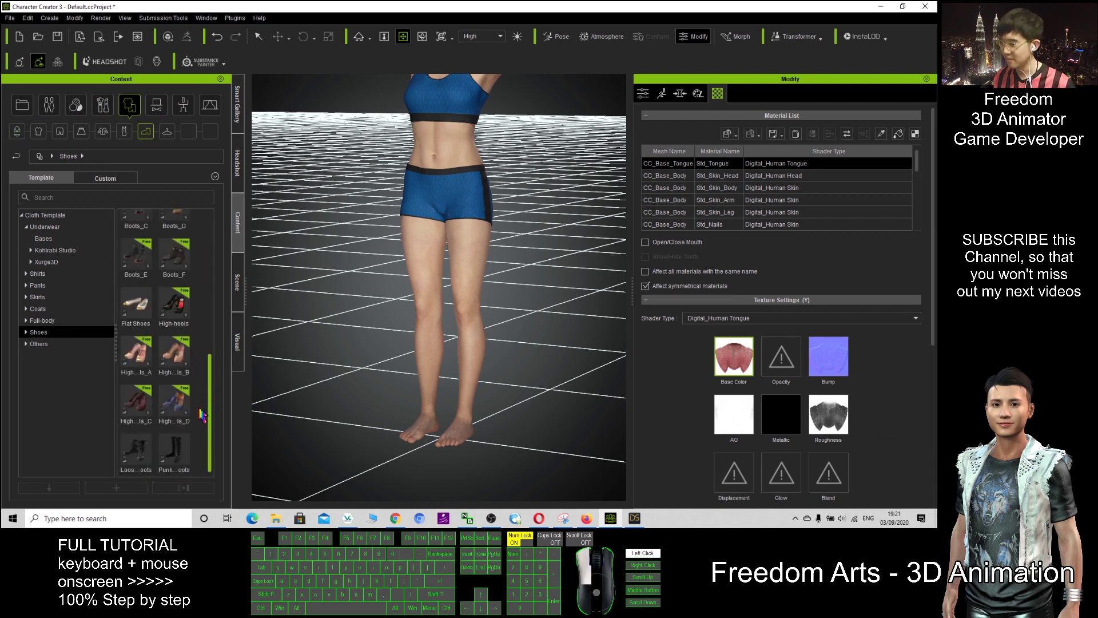
left_click_drag(174, 403, 495, 379)
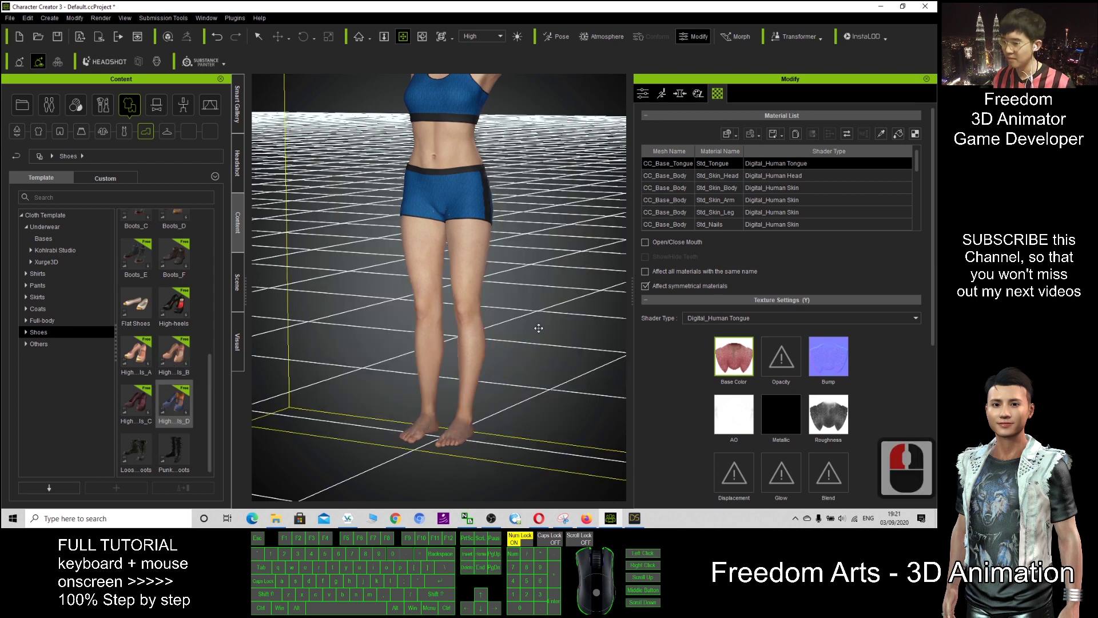
scroll(455, 296, "down", 14)
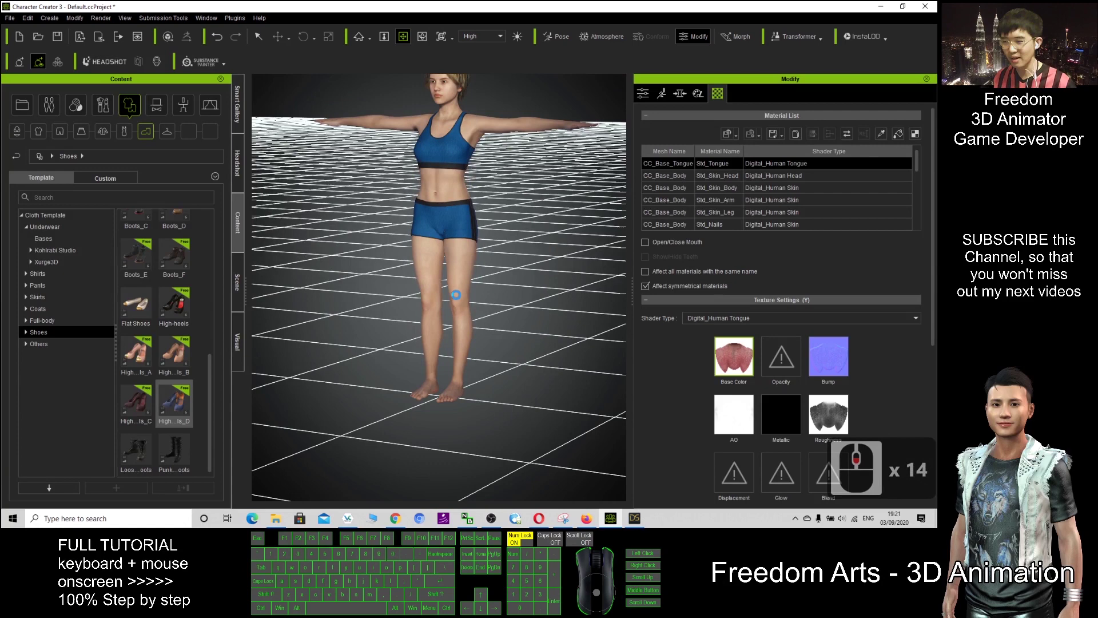
key("F2")
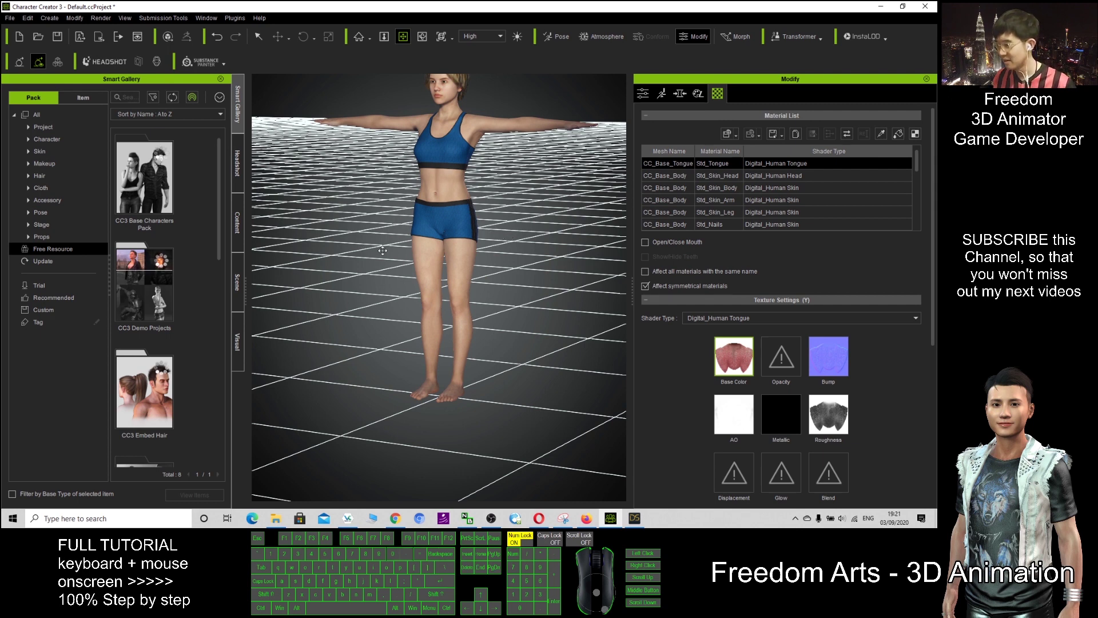
key("x")
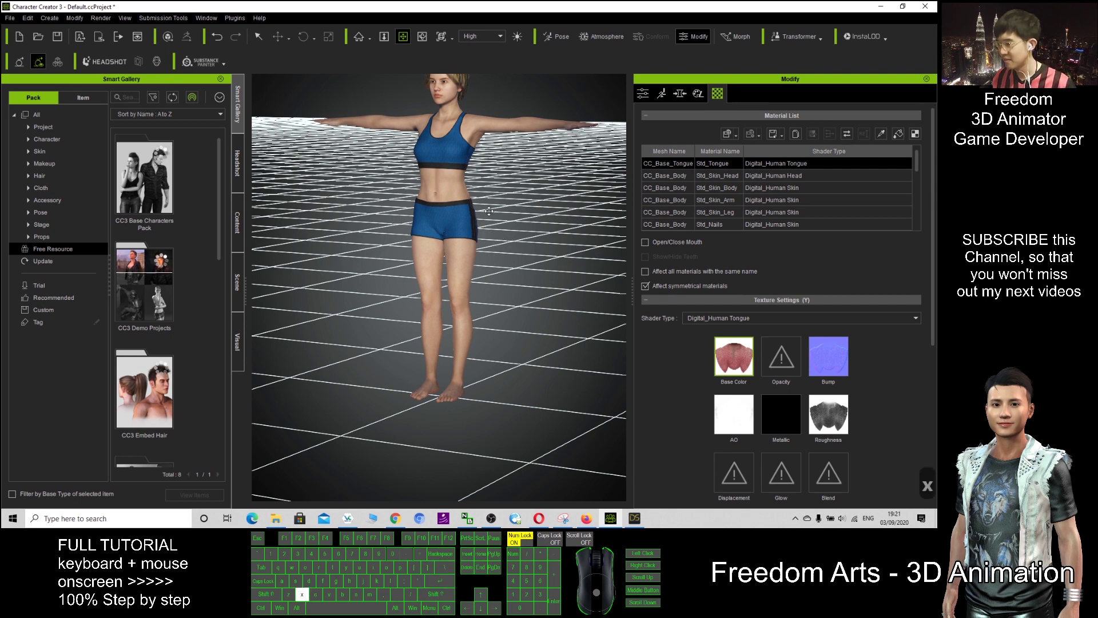
left_click_drag(489, 208, 475, 257)
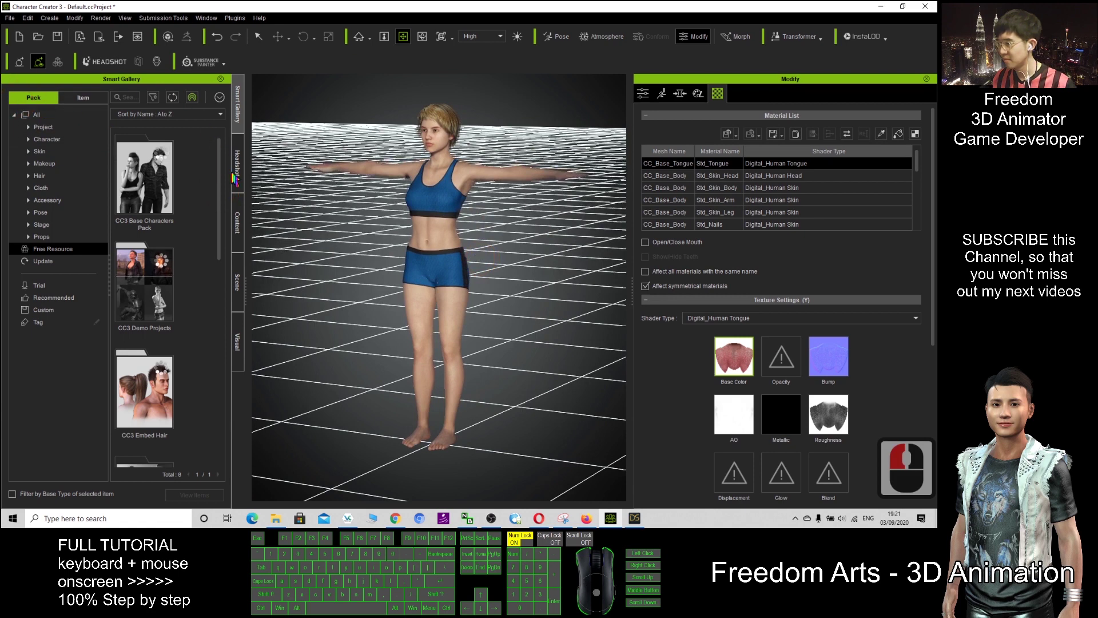
Step: Put the low-heeled sandals from the Plain Base folder of the Shoes templates on the character
left_click(238, 223)
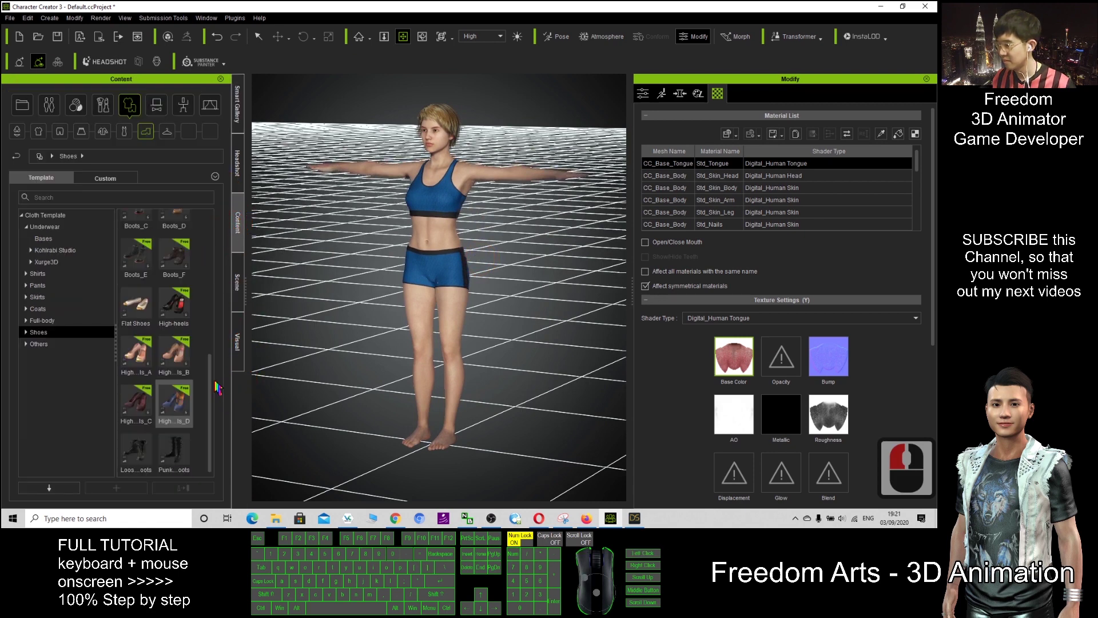
left_click_drag(210, 396, 200, 235)
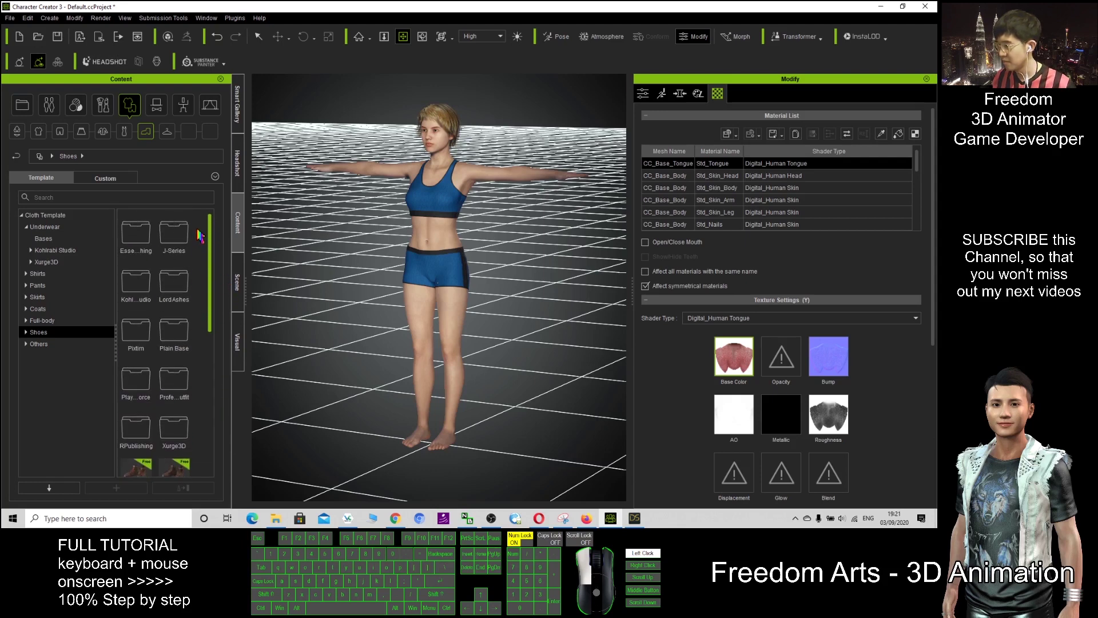
double_click(148, 243)
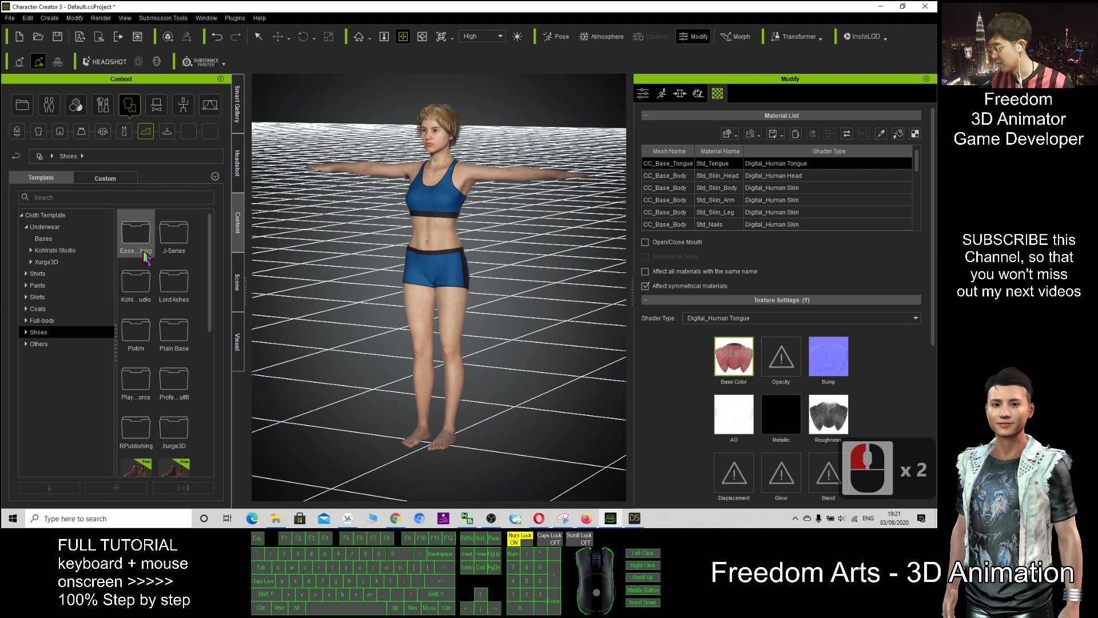
double_click(173, 330)
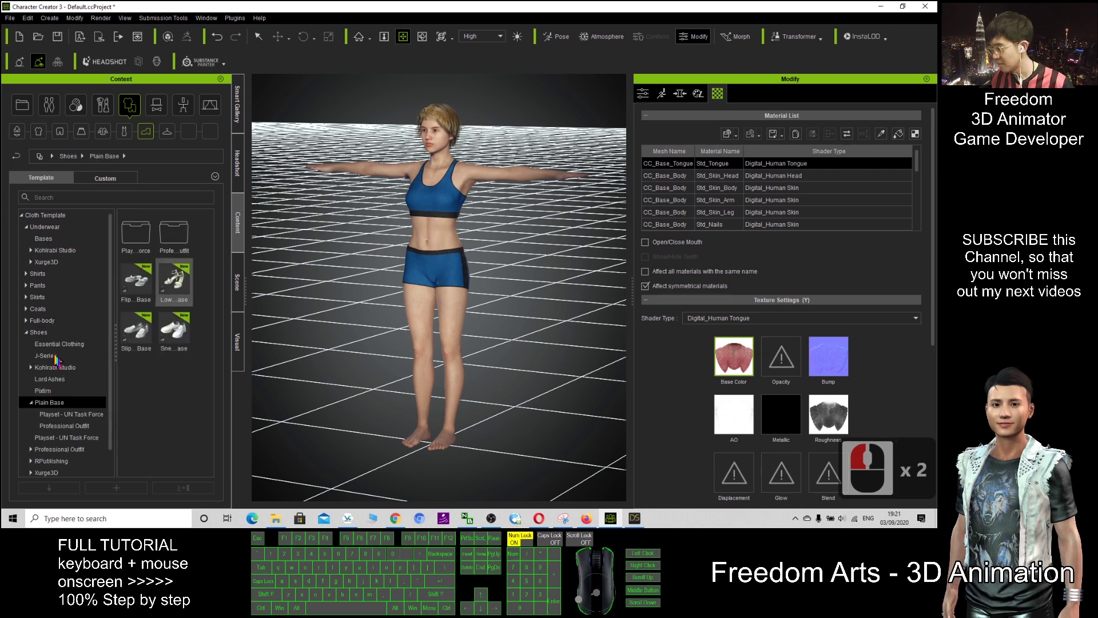
left_click_drag(170, 292, 474, 371)
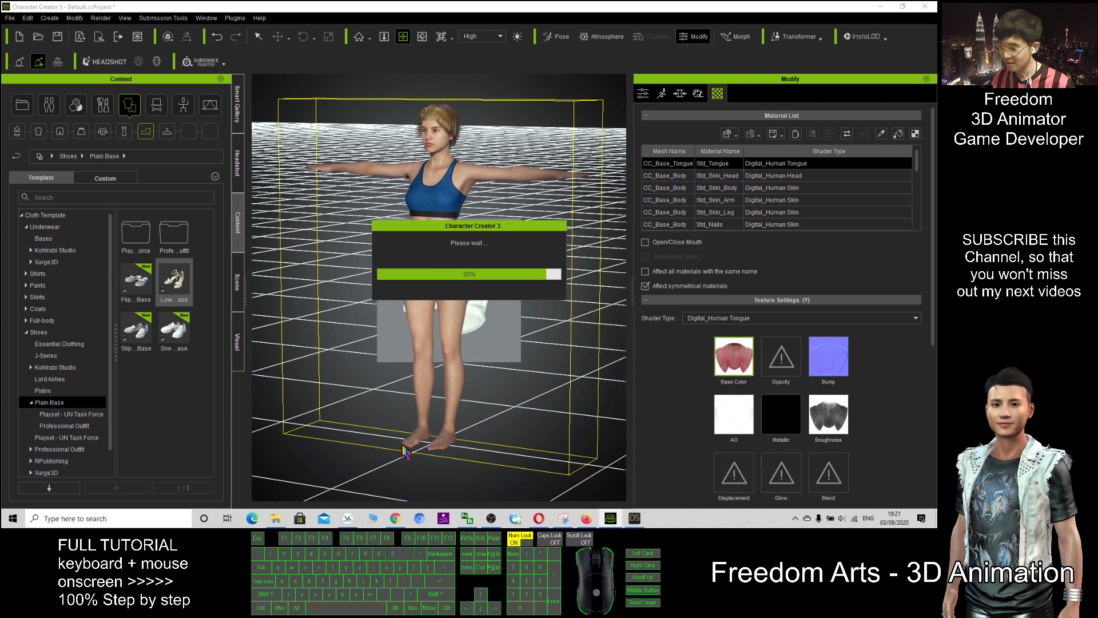
key("x")
left_click(393, 342)
key("c")
left_click_drag(377, 342, 479, 357)
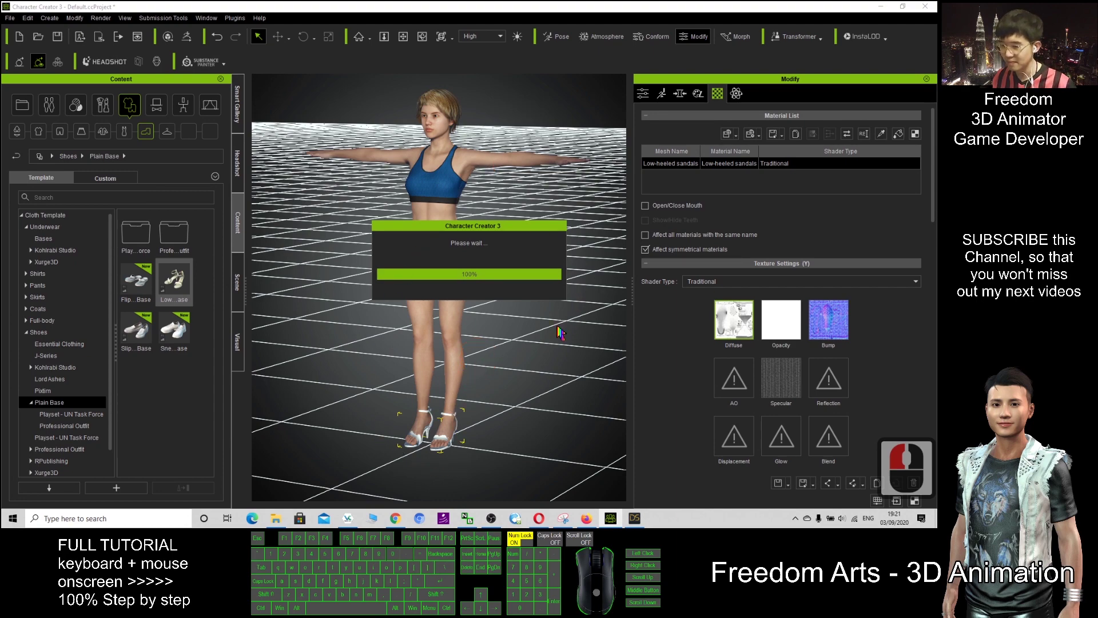
Step: Select the low-heeled sandals and calculate their collision with the body using the Conform settings
key("c")
left_click_drag(400, 361, 451, 432)
key("q")
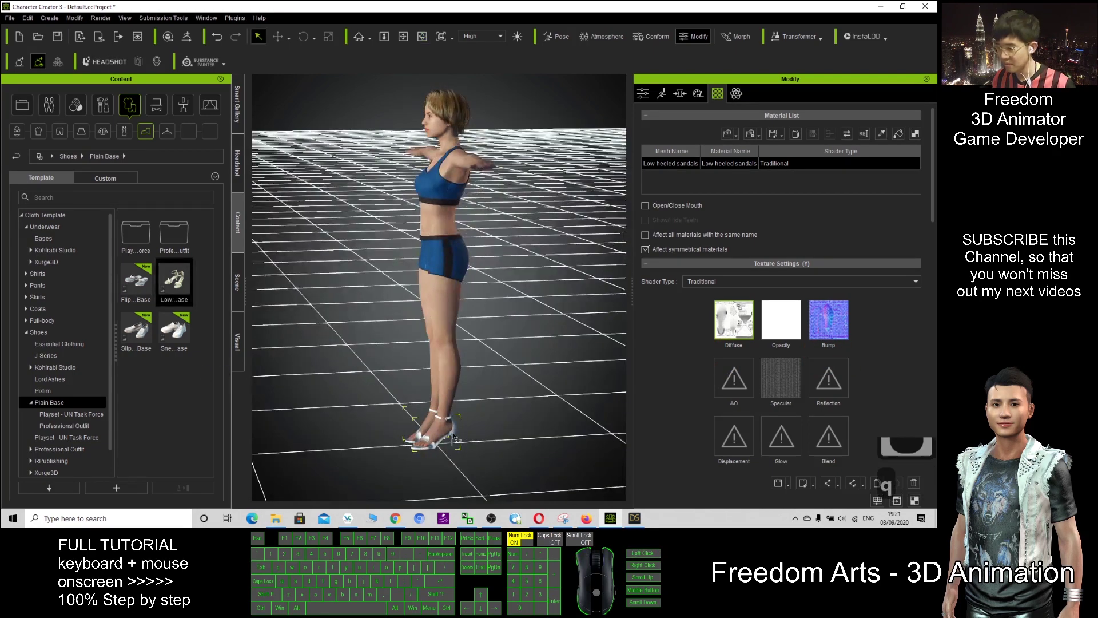
double_click(453, 430)
key("c")
left_click_drag(385, 338, 626, 251)
left_click(655, 36)
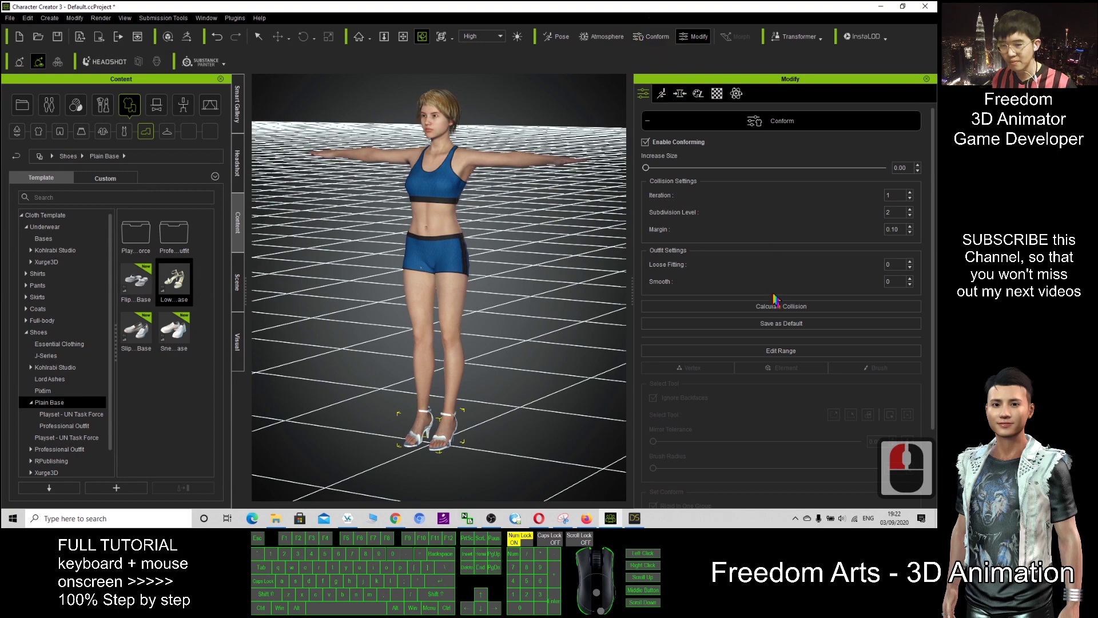
left_click(766, 306)
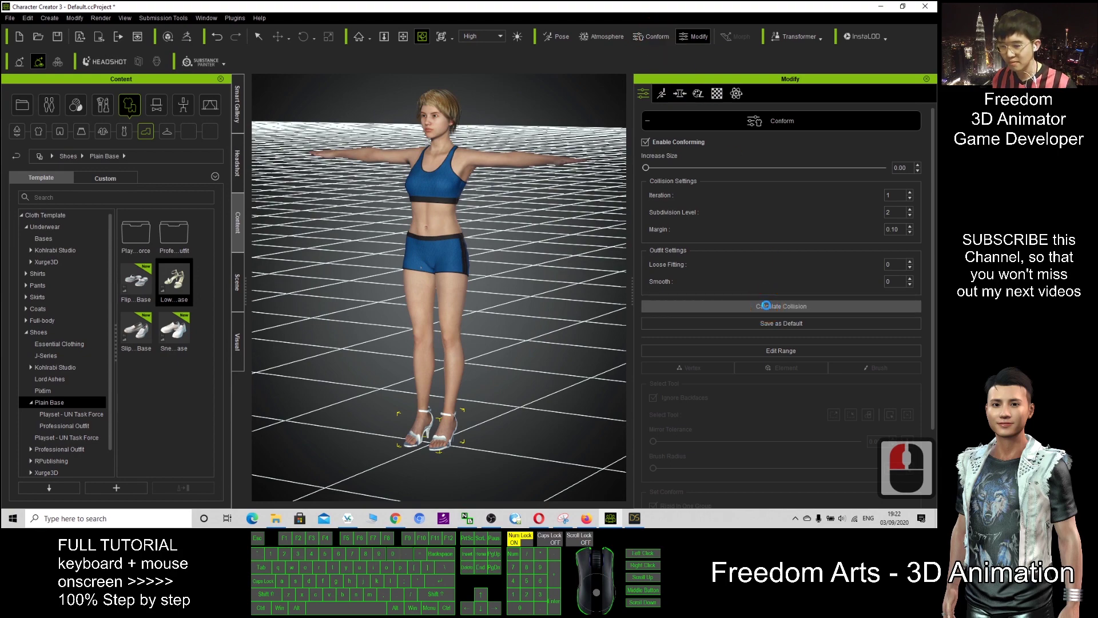
Step: Examine the sandals and lower body from the front for clipping
key("x")
left_click_drag(532, 322, 601, 277)
key("c")
scroll(468, 433, "up", 8)
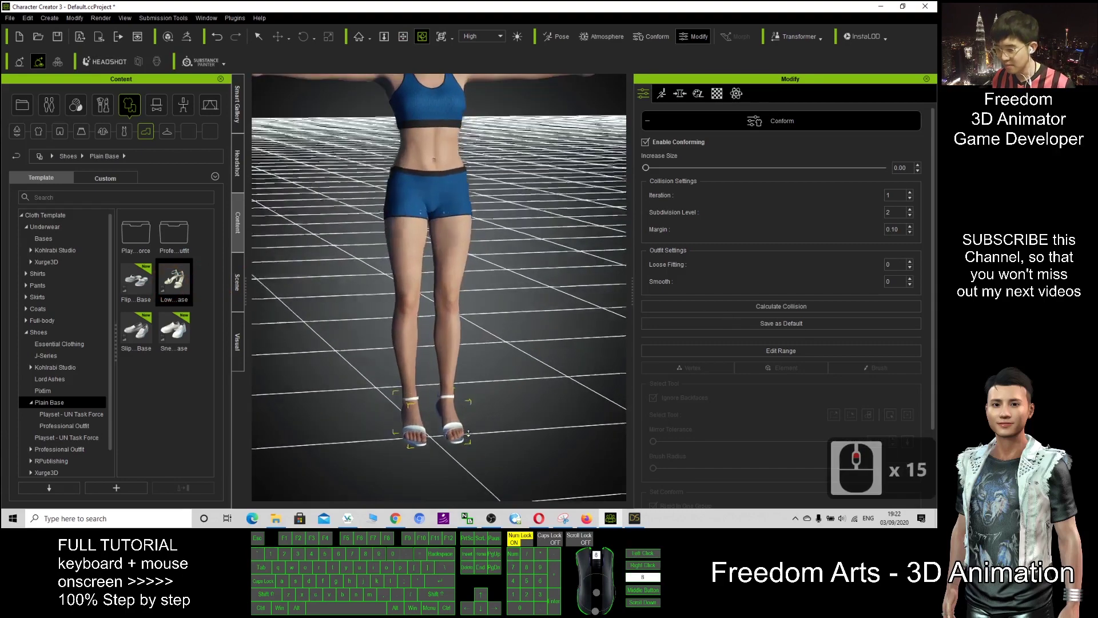
scroll(468, 433, "up", 4)
key("x")
left_click_drag(468, 433, 460, 343)
key("c")
key("x")
left_click_drag(458, 240, 457, 429)
Step: Select the blue shorts and calculate their collision with the body in Conform to cover the skin poking through
scroll(371, 253, "up", 7)
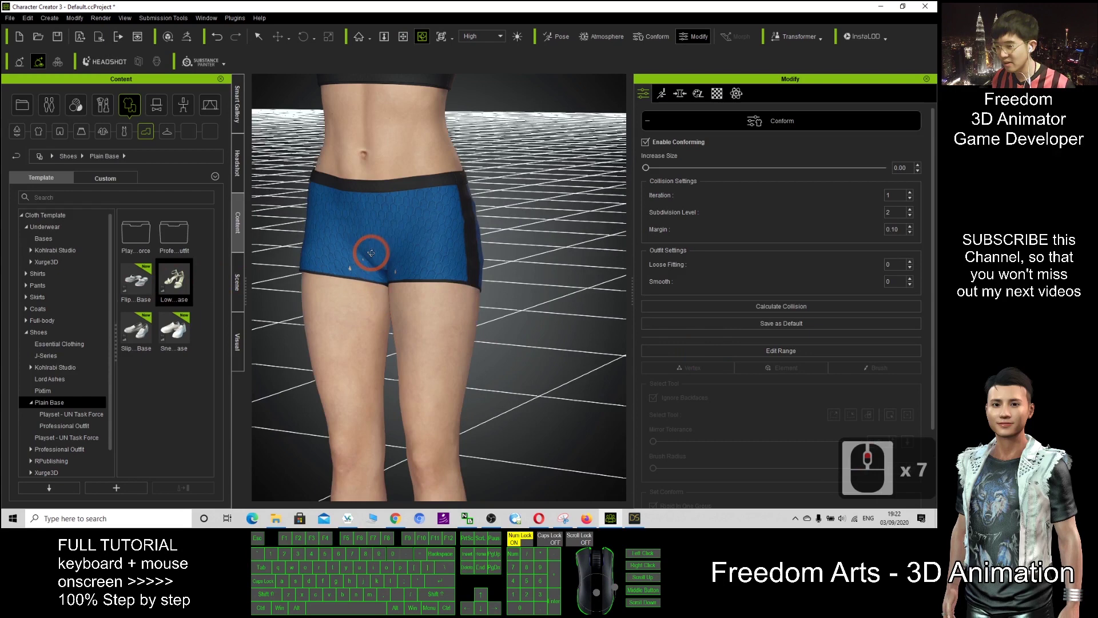
scroll(371, 252, "up", 7)
key("c")
key("x")
left_click_drag(294, 258, 421, 306)
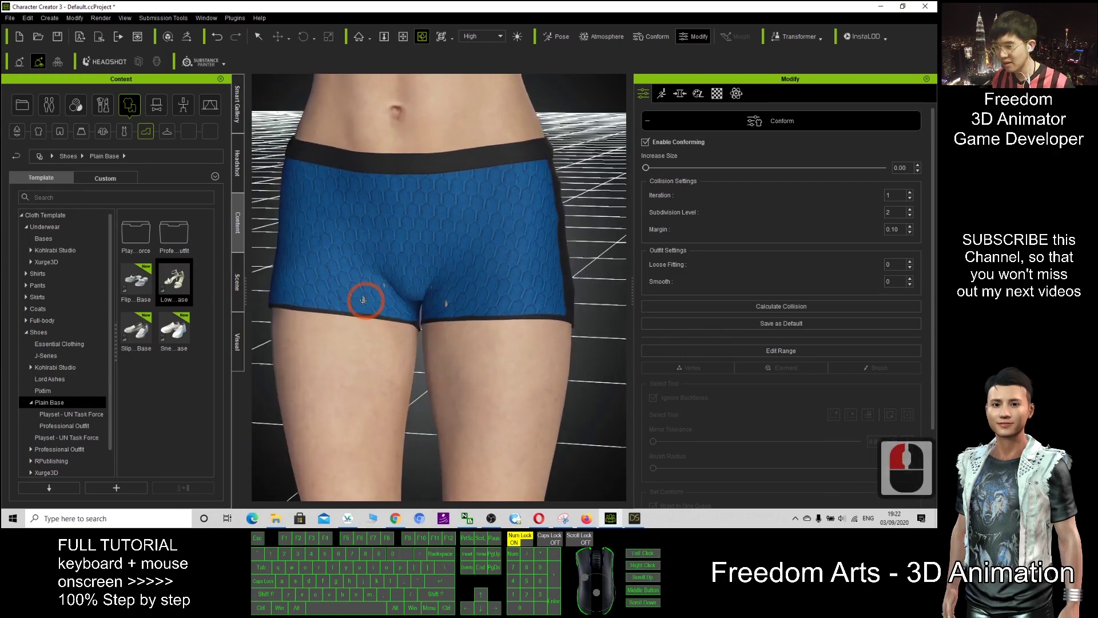
left_click(383, 299)
left_click(502, 301)
left_click(547, 303)
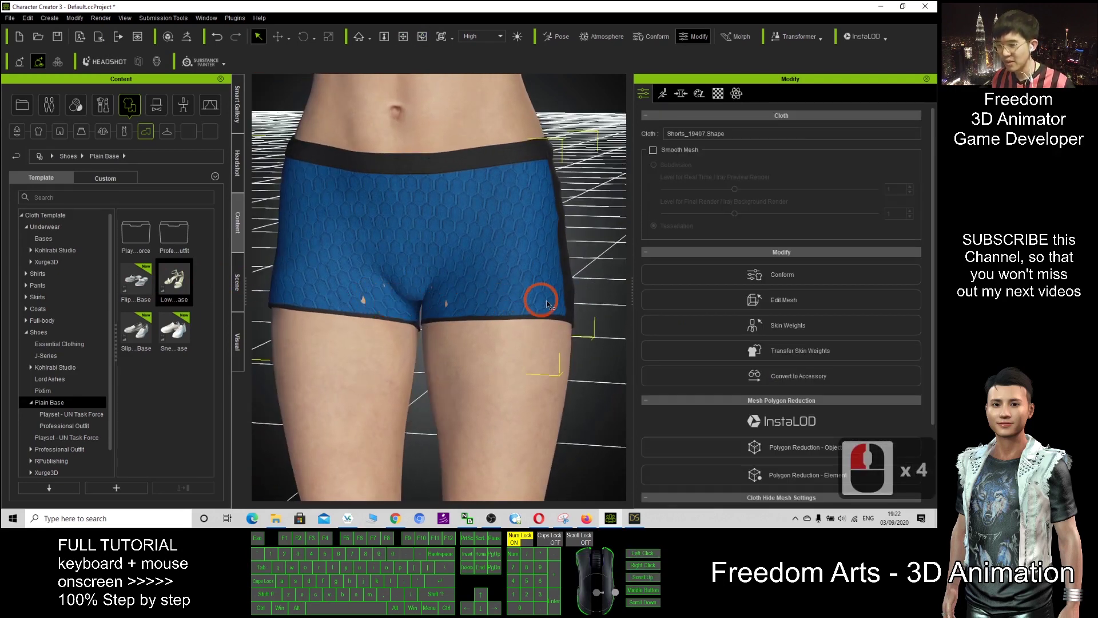
left_click(653, 39)
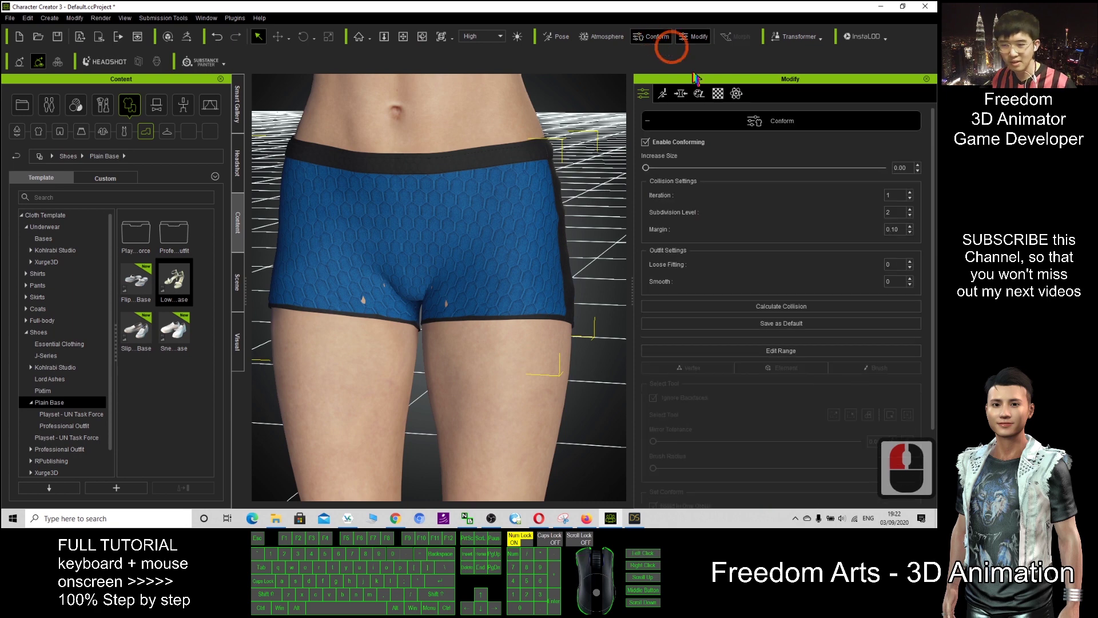
left_click(800, 306)
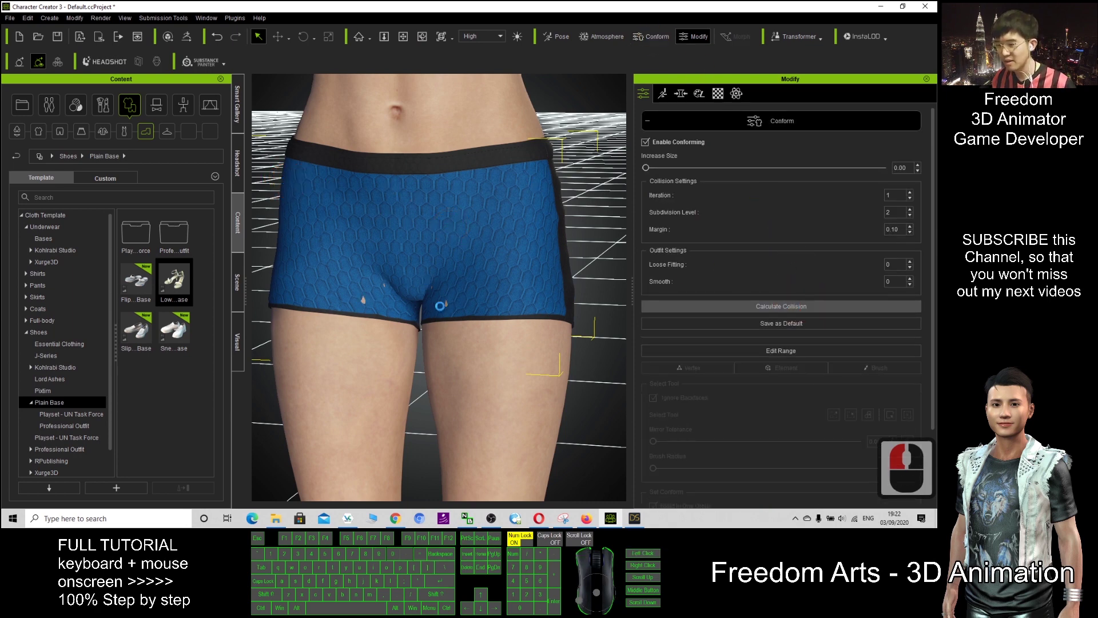
left_click(510, 235)
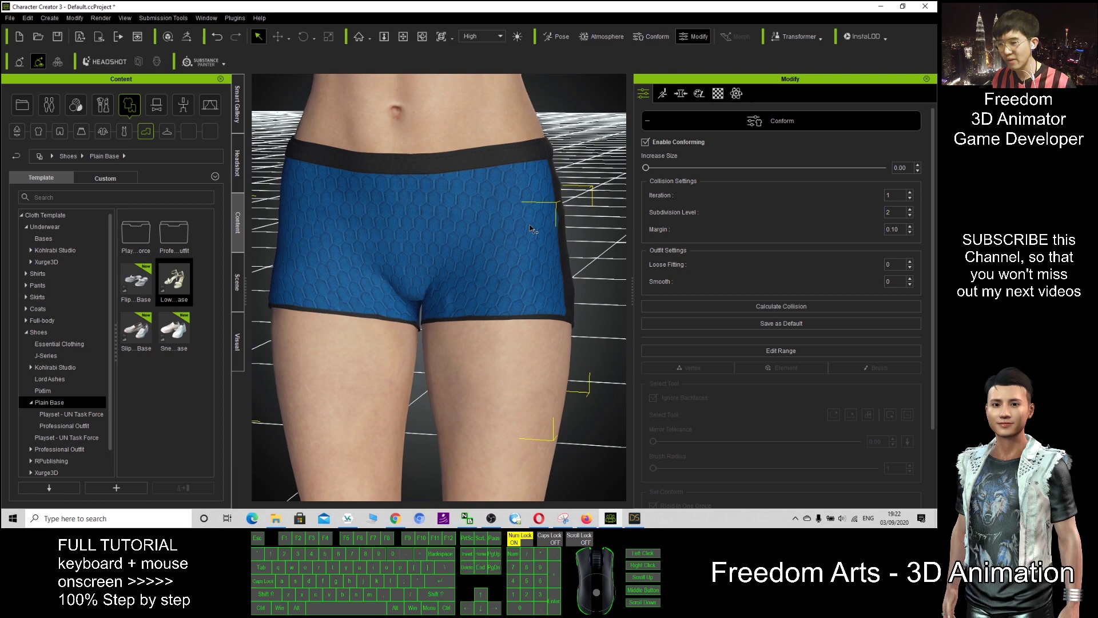
Step: Examine the sports bra, shorts and sandals on the whole character, and deselect the shorts
key("x")
left_click_drag(530, 229, 562, 441)
scroll(539, 252, "down", 3)
left_click_drag(477, 257, 474, 369)
key("c")
left_click_drag(595, 346, 632, 335)
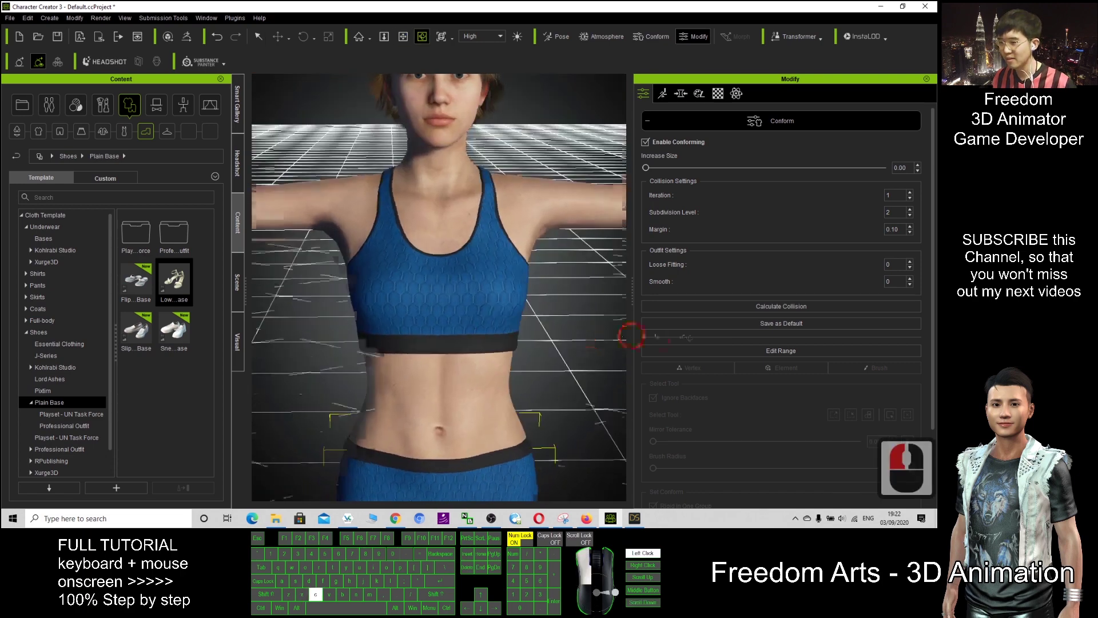
key("x")
scroll(484, 243, "down", 20)
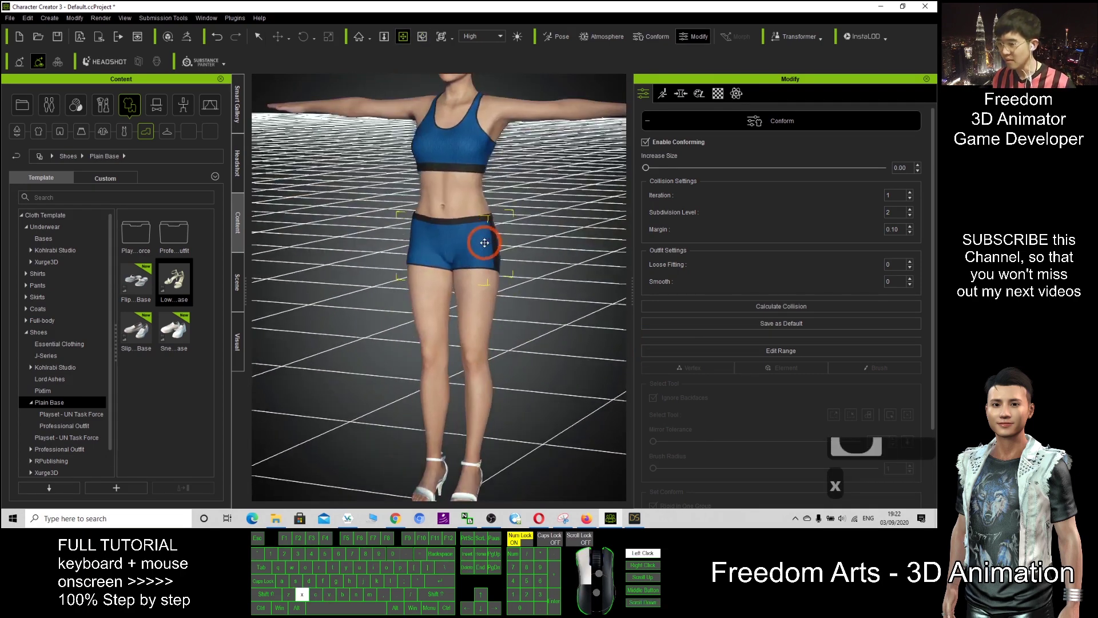
scroll(484, 242, "down", 6)
key("c")
left_click_drag(485, 243, 489, 271)
key("x")
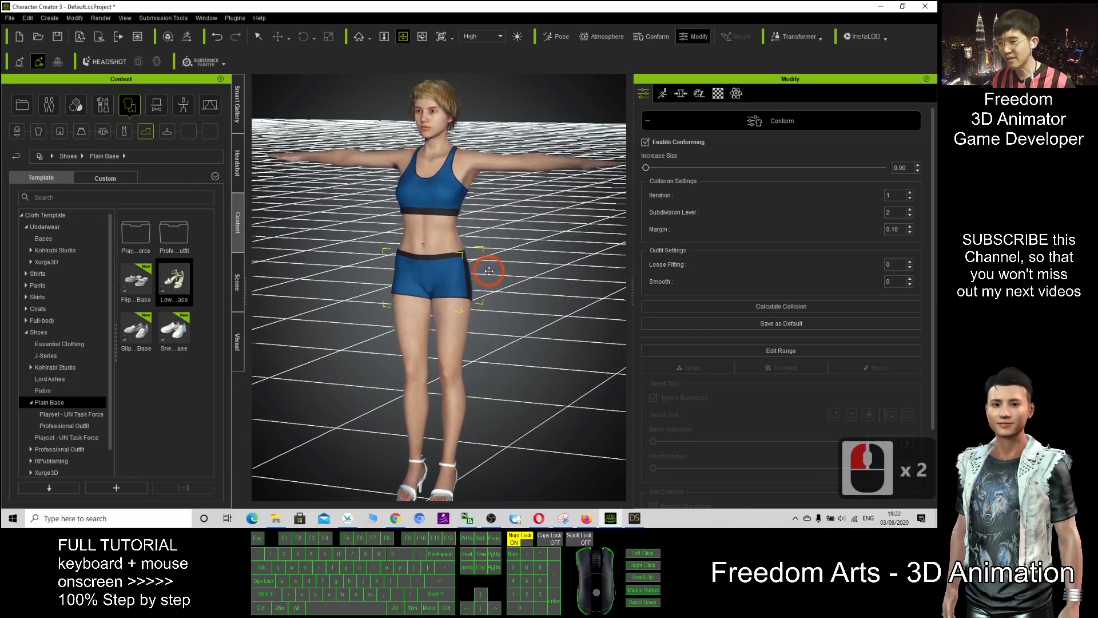
scroll(489, 271, "down", 6)
left_click(552, 289)
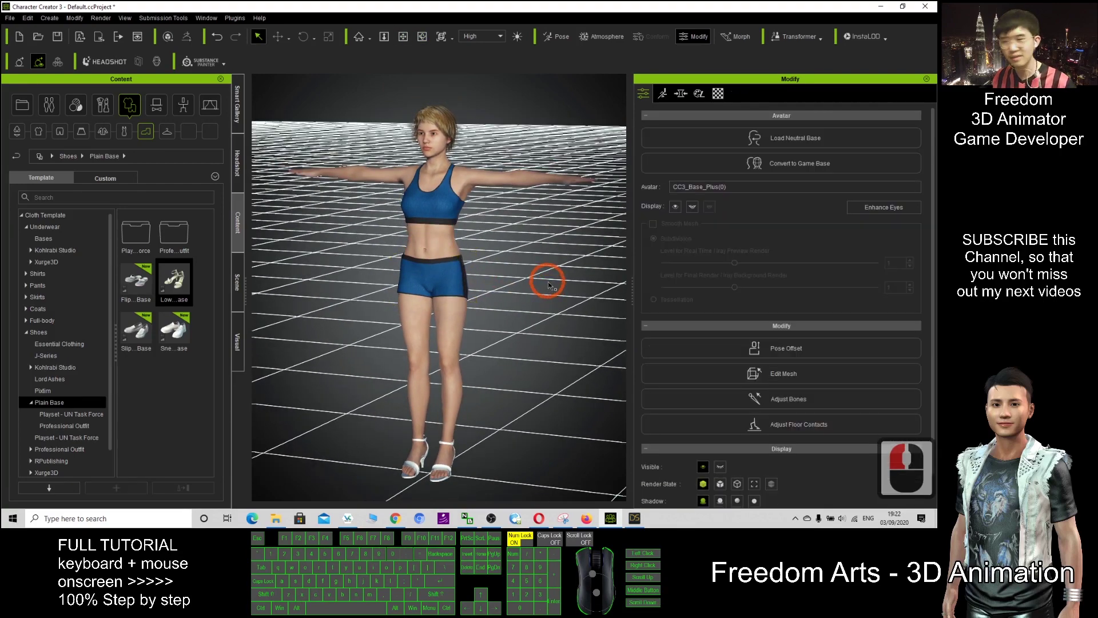
key("x")
left_click_drag(490, 263, 485, 226)
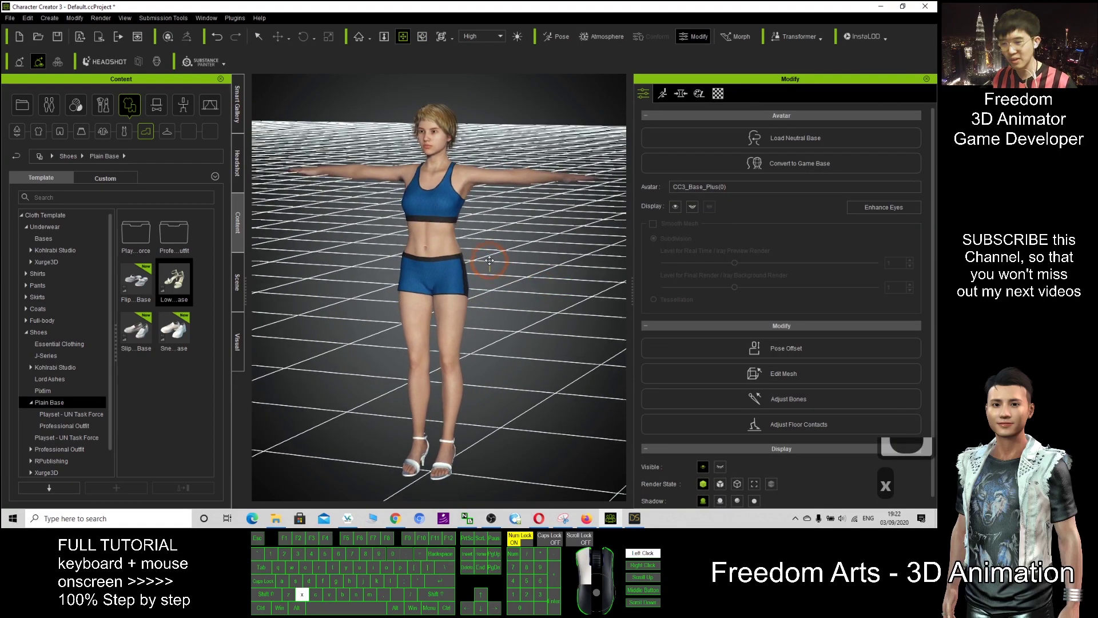
scroll(485, 221, "up", 3)
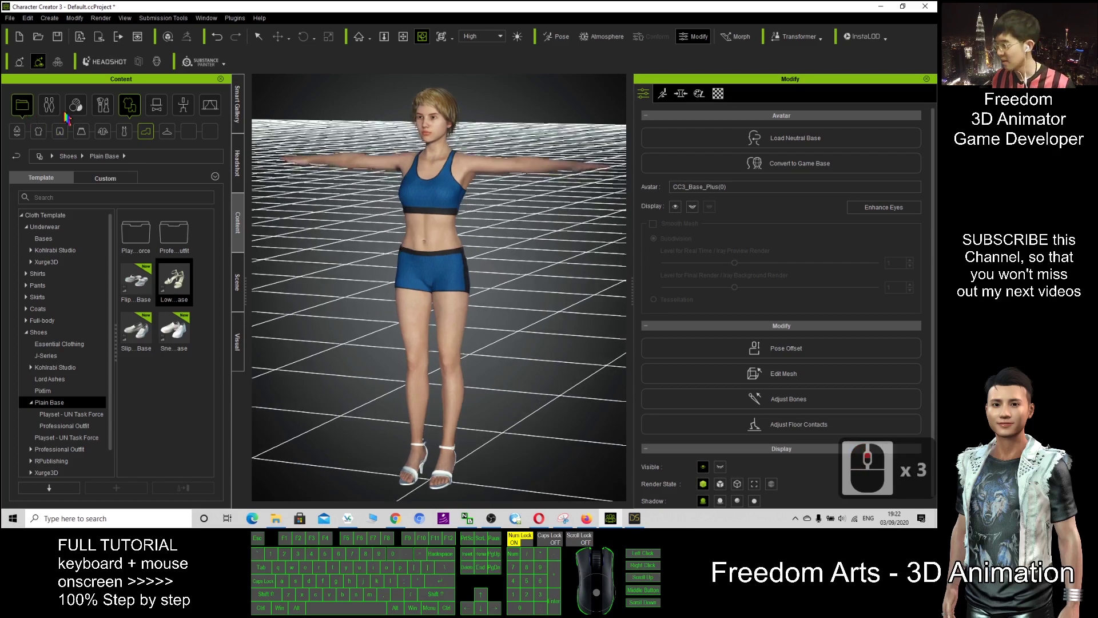
Step: Save the scene to the custom Project library under the name girl01
left_click(23, 109)
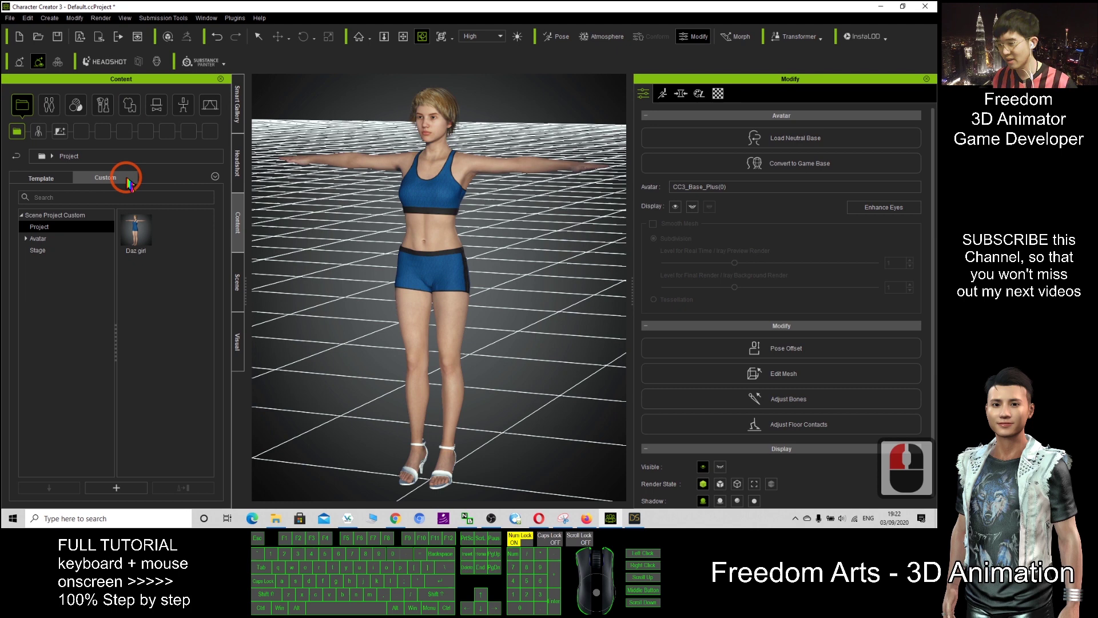
left_click(116, 488)
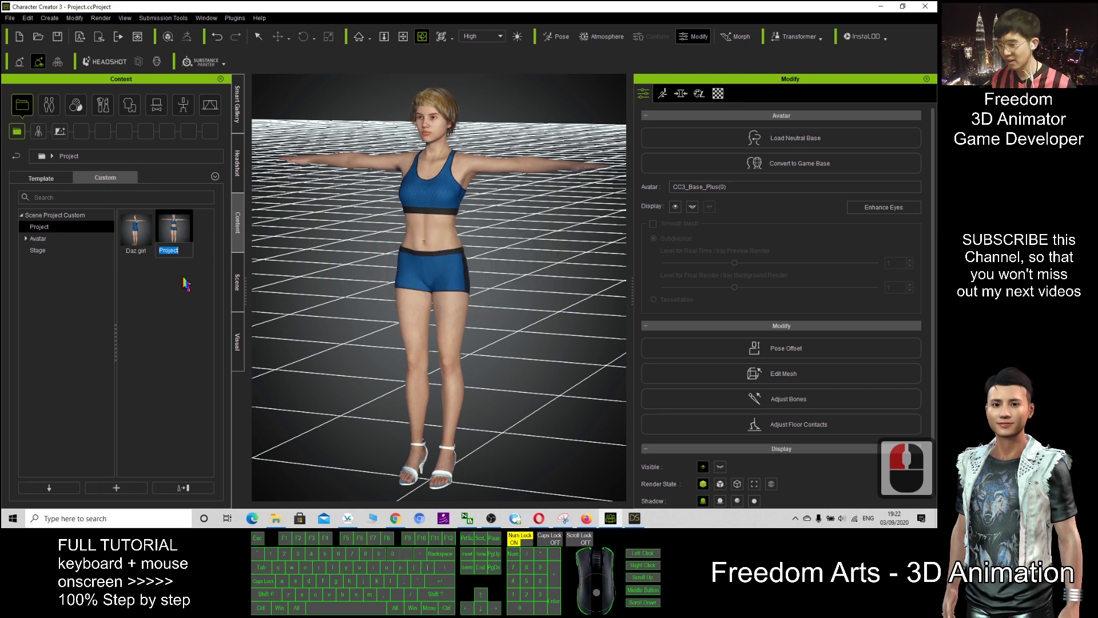
type("girl01")
key("Return")
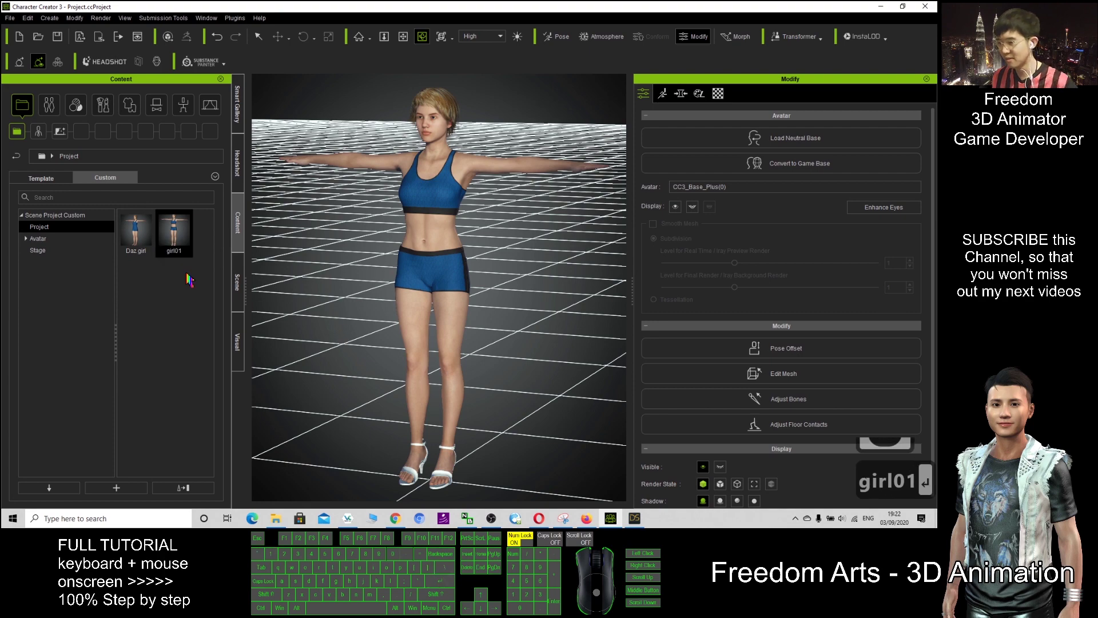
Step: Select the blue sports bra and save it to the custom Shirts cloth library with a close-up of the torso
scroll(517, 185, "up", 4)
scroll(516, 185, "up", 15)
key("x")
left_click_drag(517, 185, 569, 463)
left_click(507, 297)
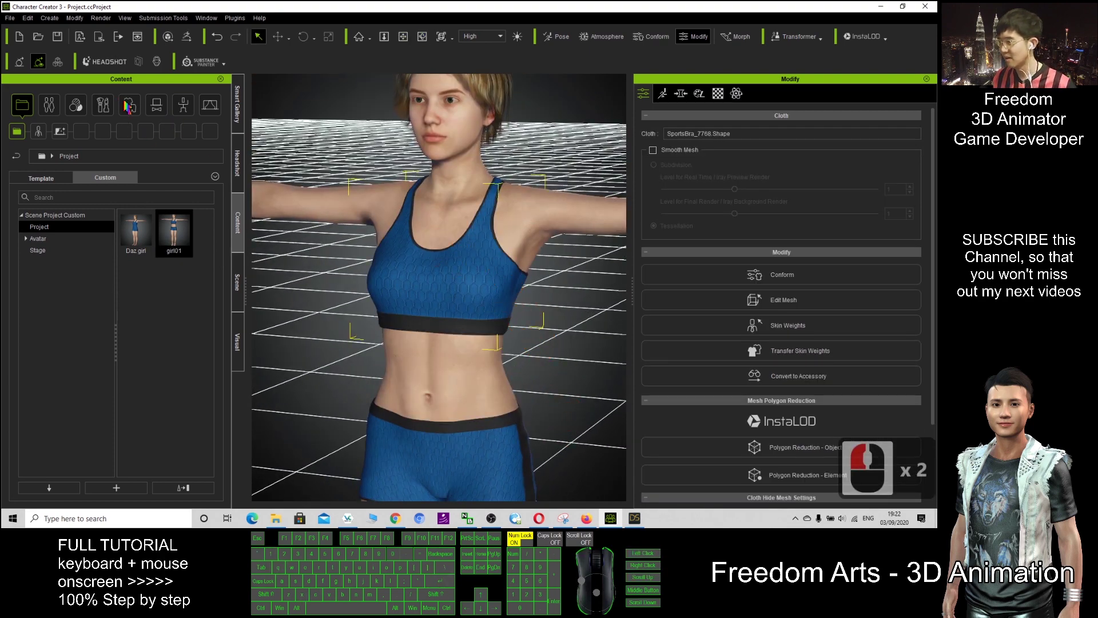
left_click(128, 105)
left_click(109, 186)
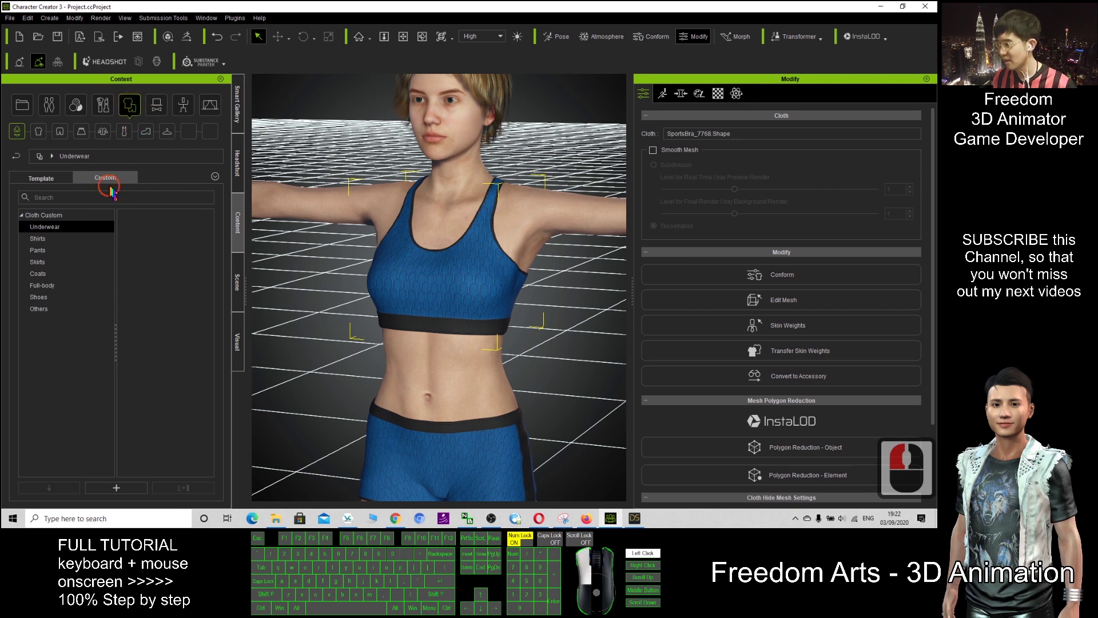
left_click(40, 239)
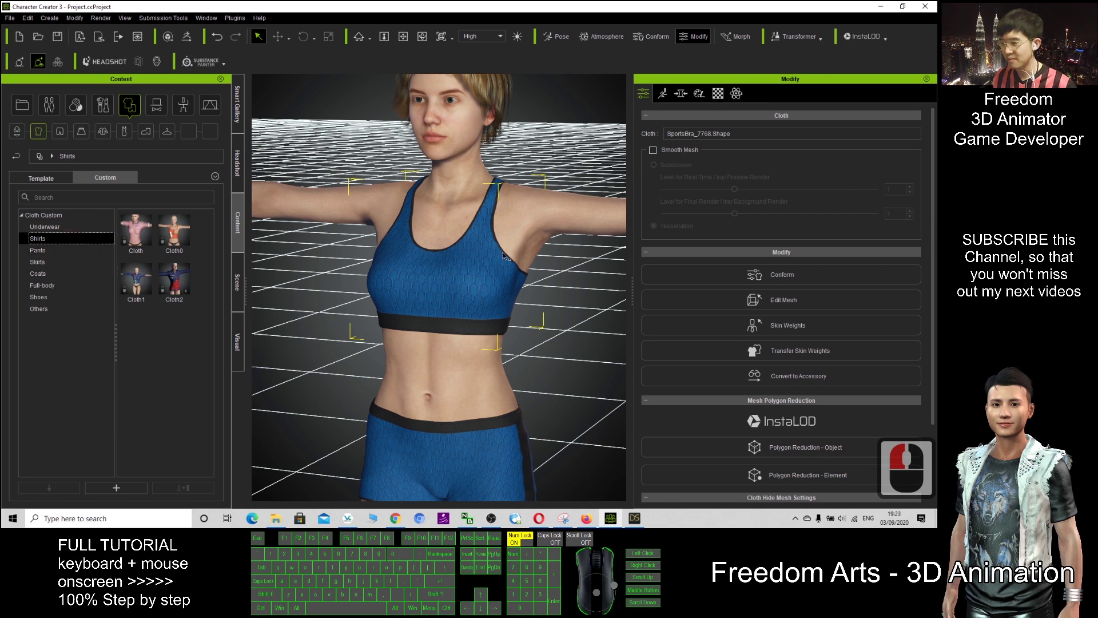
scroll(505, 262, "up", 4)
left_click_drag(483, 311, 468, 328)
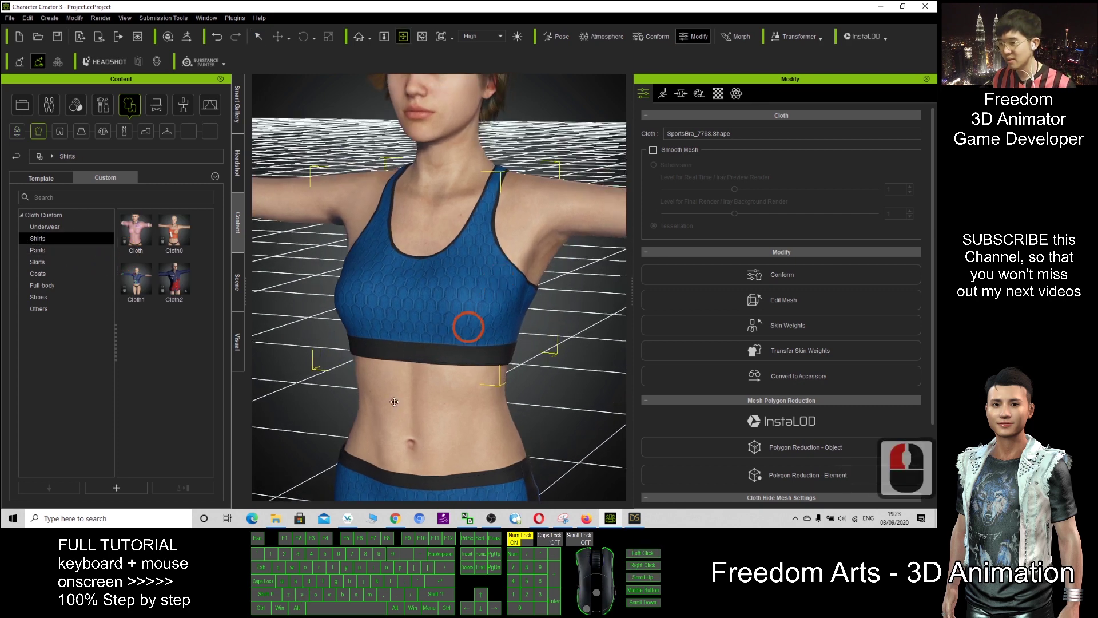
left_click(542, 294)
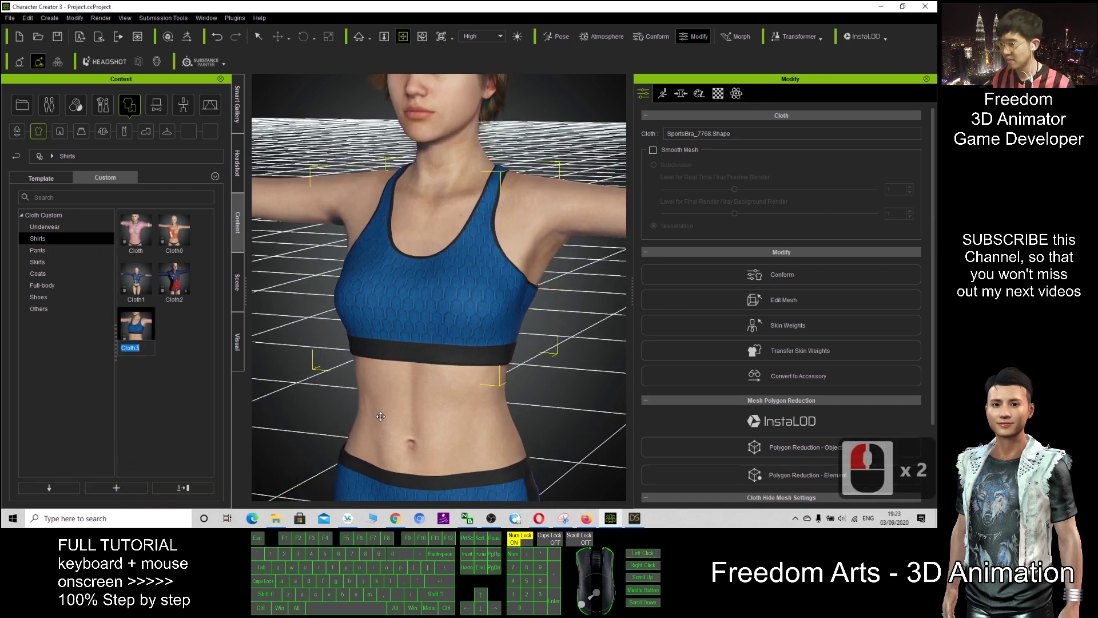
Step: Select the blue shorts and save them to the custom Pants cloth library, keeping the default name
scroll(466, 369, "down", 4)
key("x")
left_click_drag(466, 368, 496, 233)
key("q")
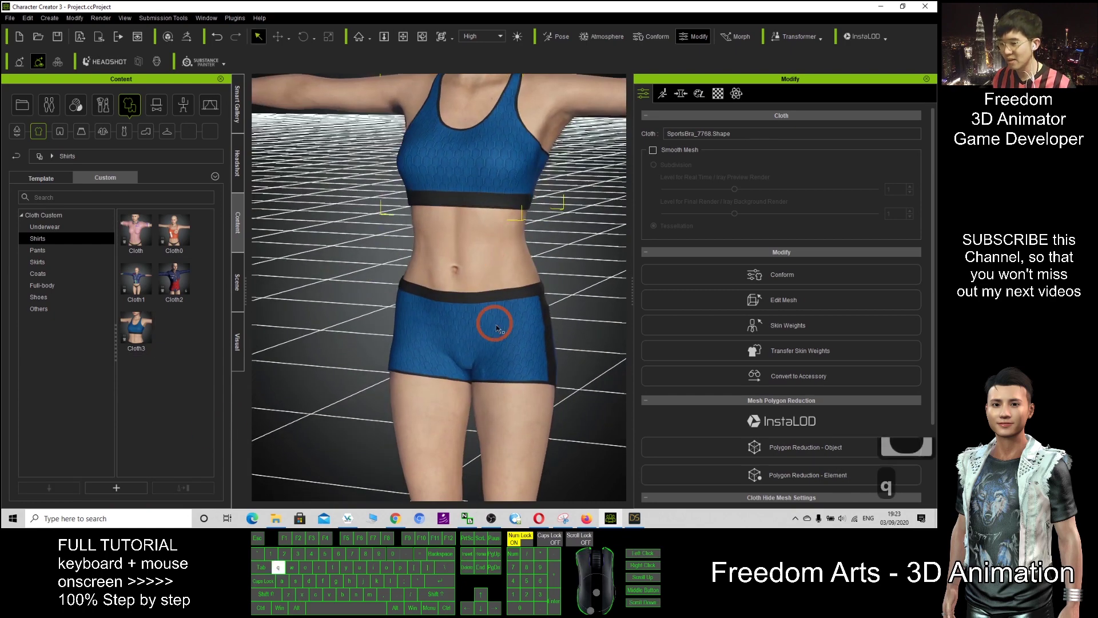
left_click(495, 325)
left_click(443, 327)
left_click(33, 250)
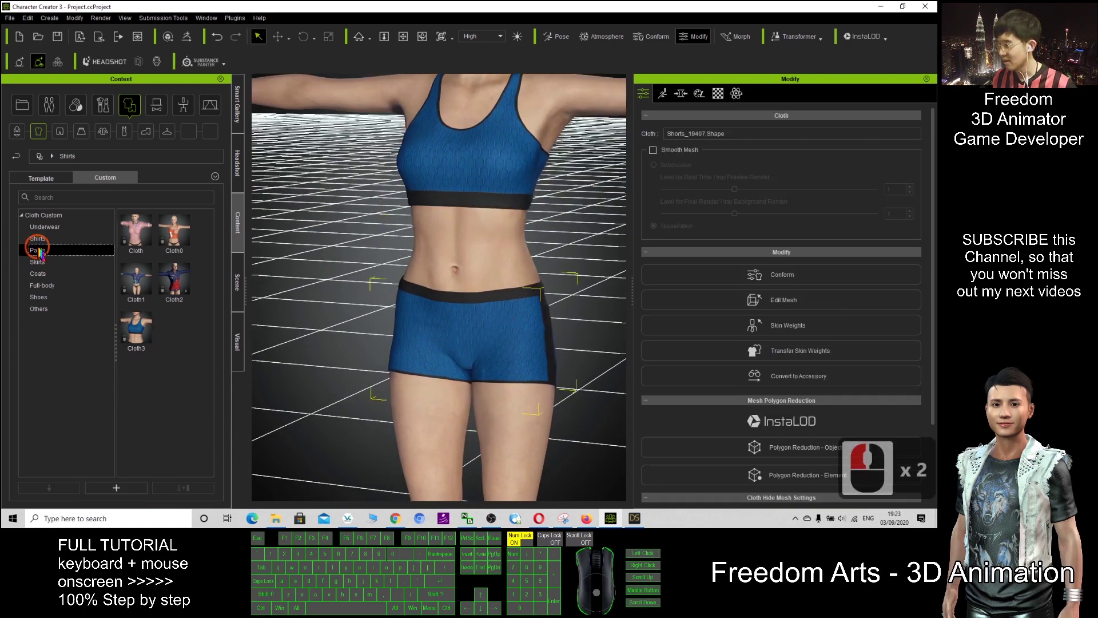
left_click(165, 282)
left_click(132, 486)
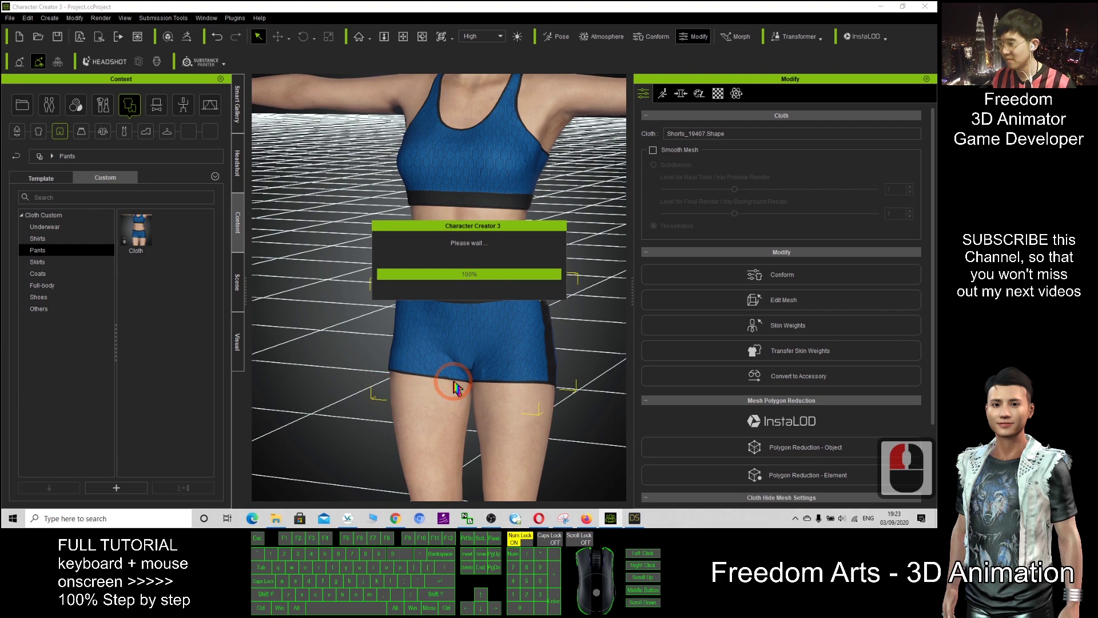
left_click(482, 294)
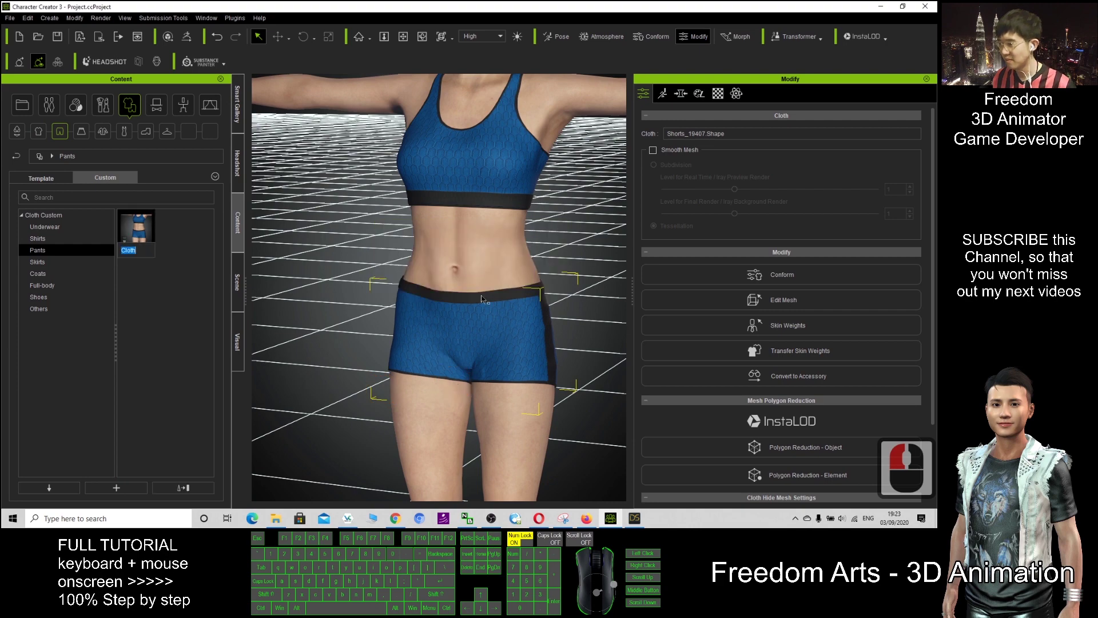
left_click(172, 278)
Step: Examine the whole dressed character from the side and the front
scroll(547, 309, "down", 18)
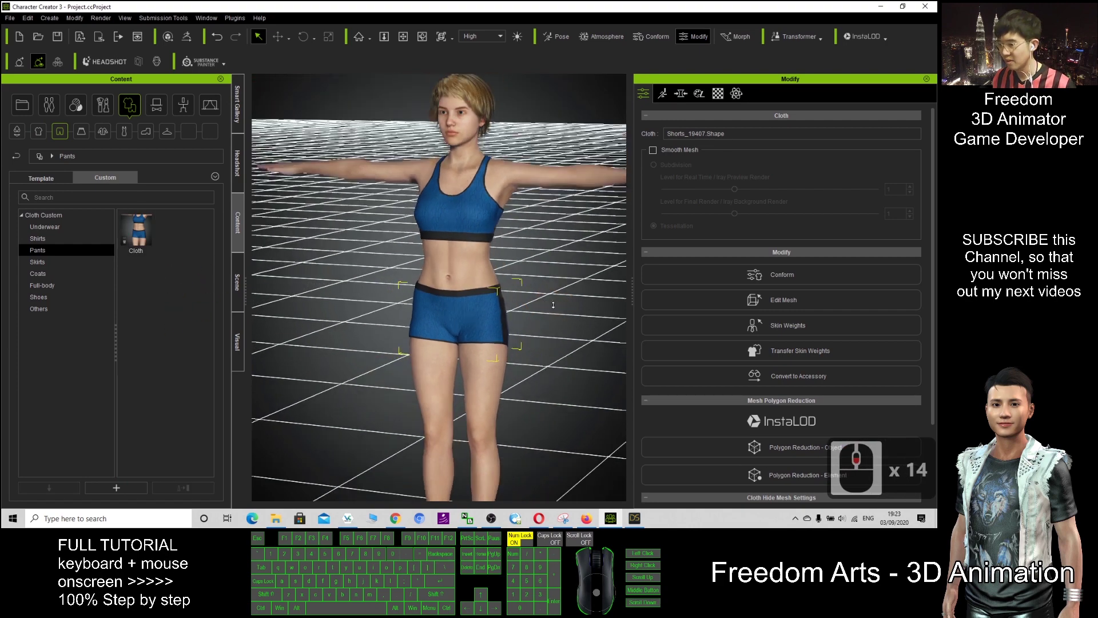
key("c")
left_click_drag(546, 321, 313, 166)
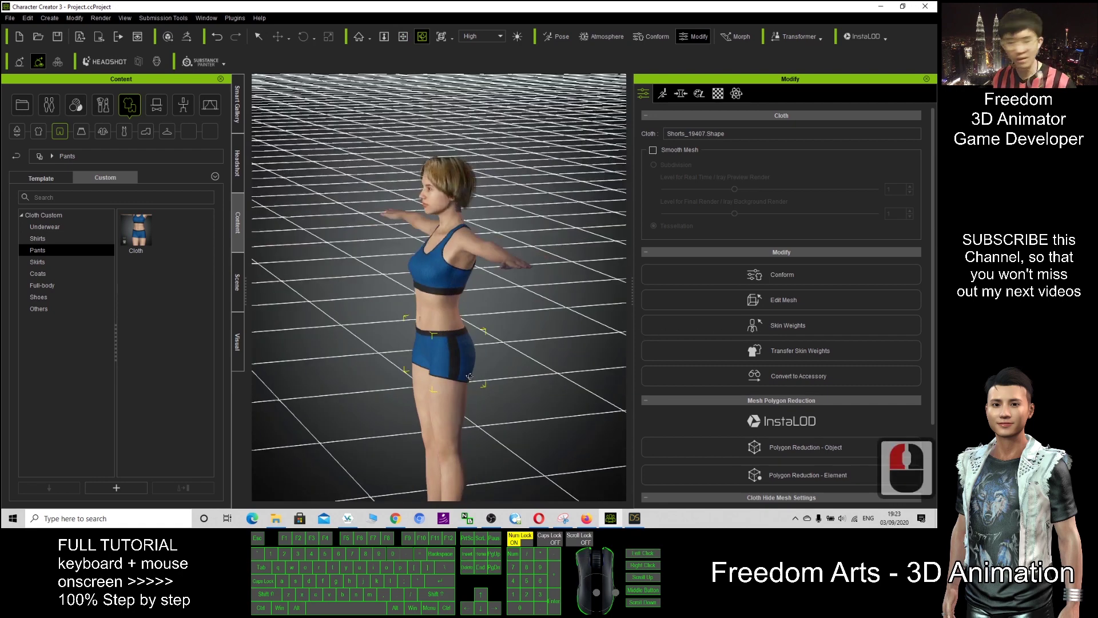
key("x")
left_click_drag(468, 377, 64, 263)
key("c")
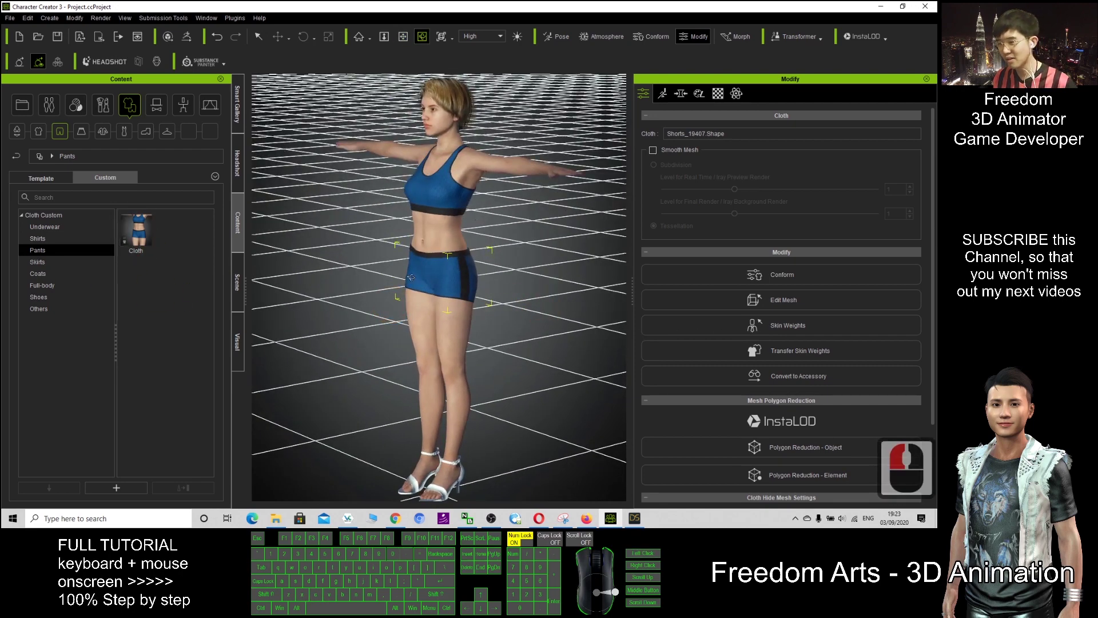
left_click_drag(410, 278, 437, 280)
double_click(542, 307)
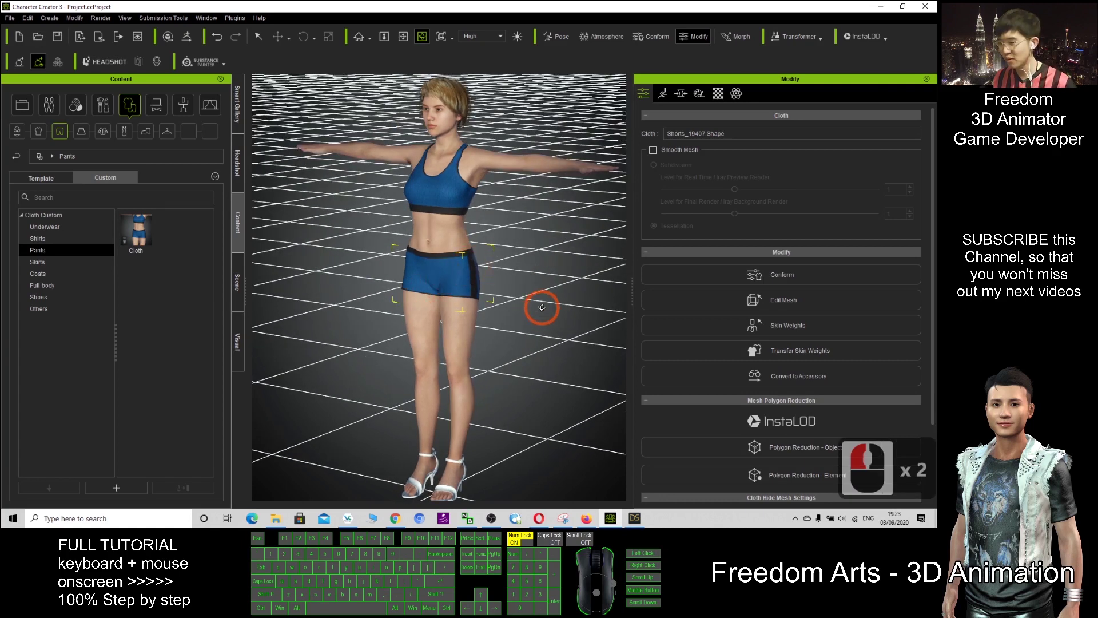
Step: Delete the shorts, the sports bra and the sandals from the character
left_click(451, 283)
key("Delete")
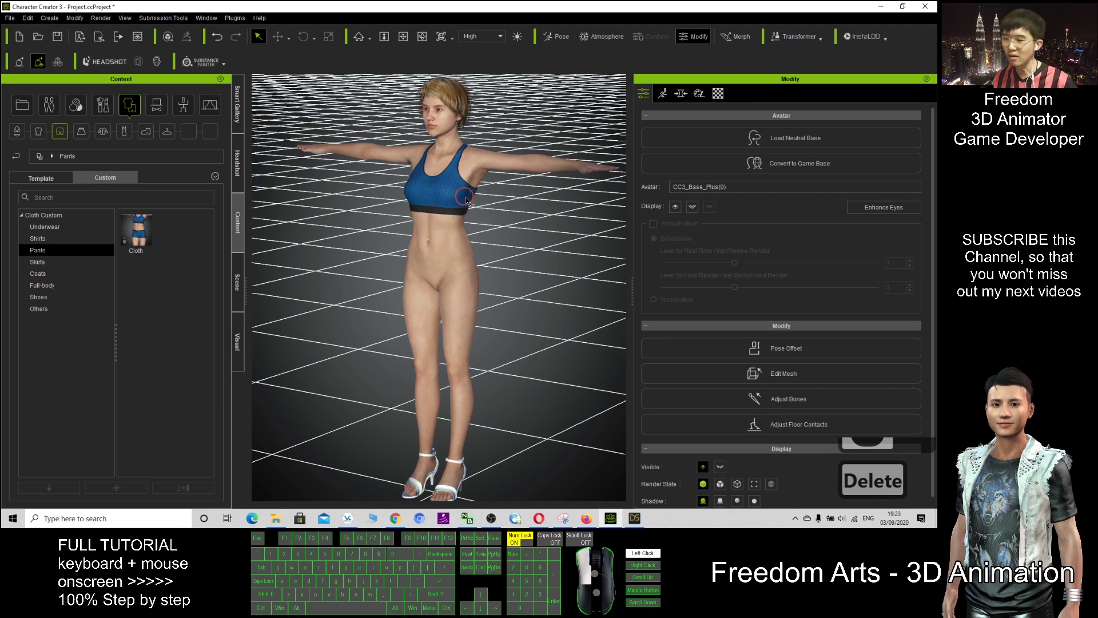
double_click(465, 197)
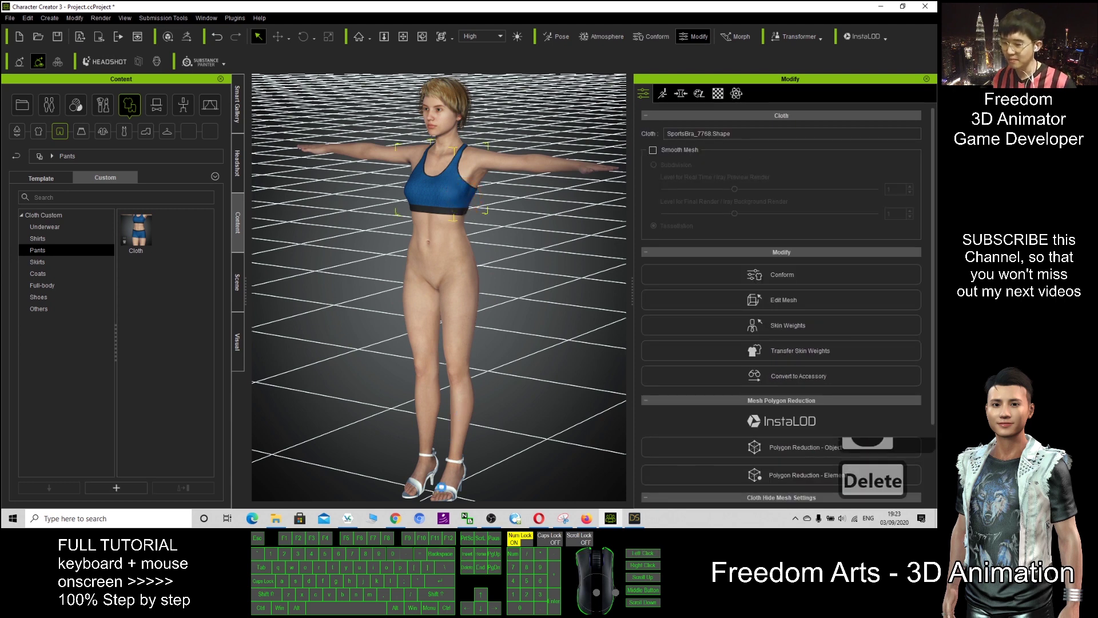
double_click(443, 489)
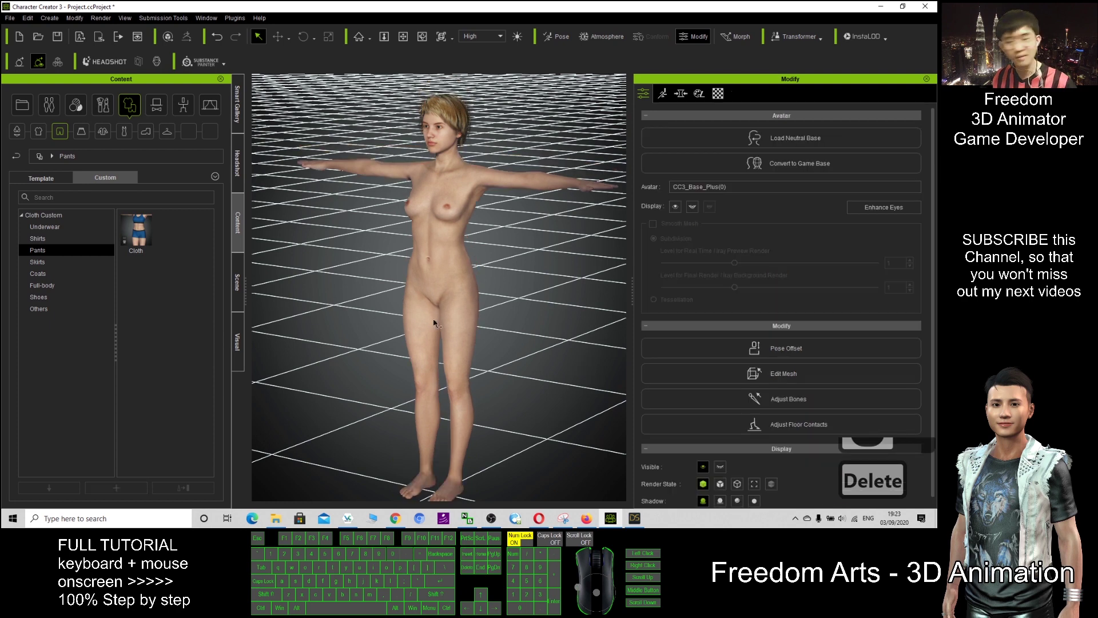
Step: Apply the saved shorts from the custom Pants library and the saved sports bra from the custom Shirts library to the character
left_click_drag(140, 243, 504, 286)
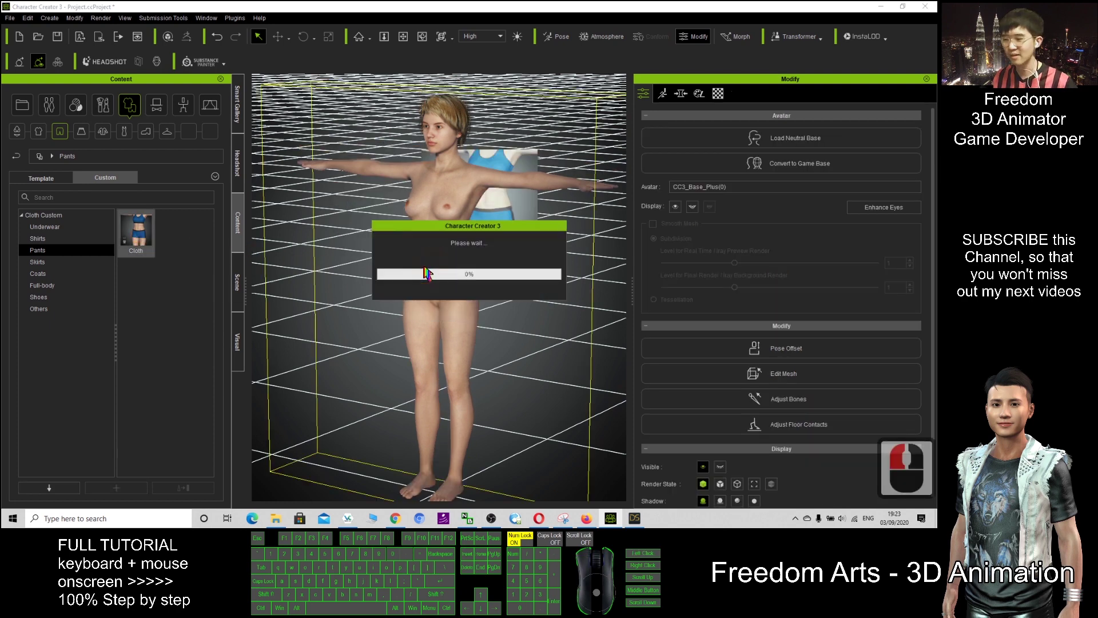
left_click(38, 238)
left_click(140, 339)
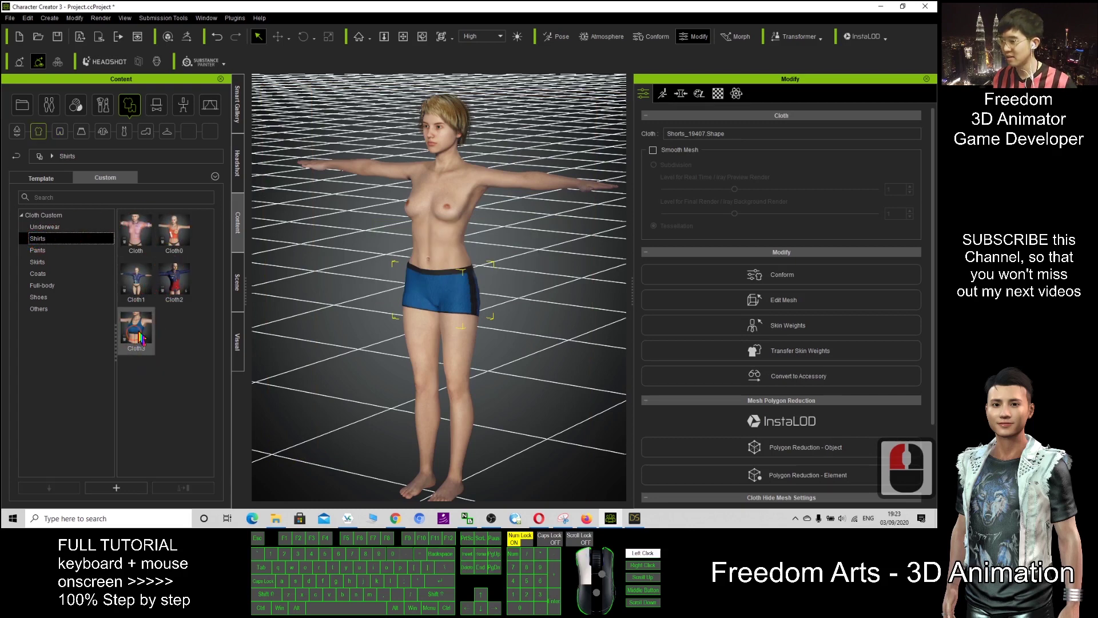
left_click_drag(140, 339, 435, 240)
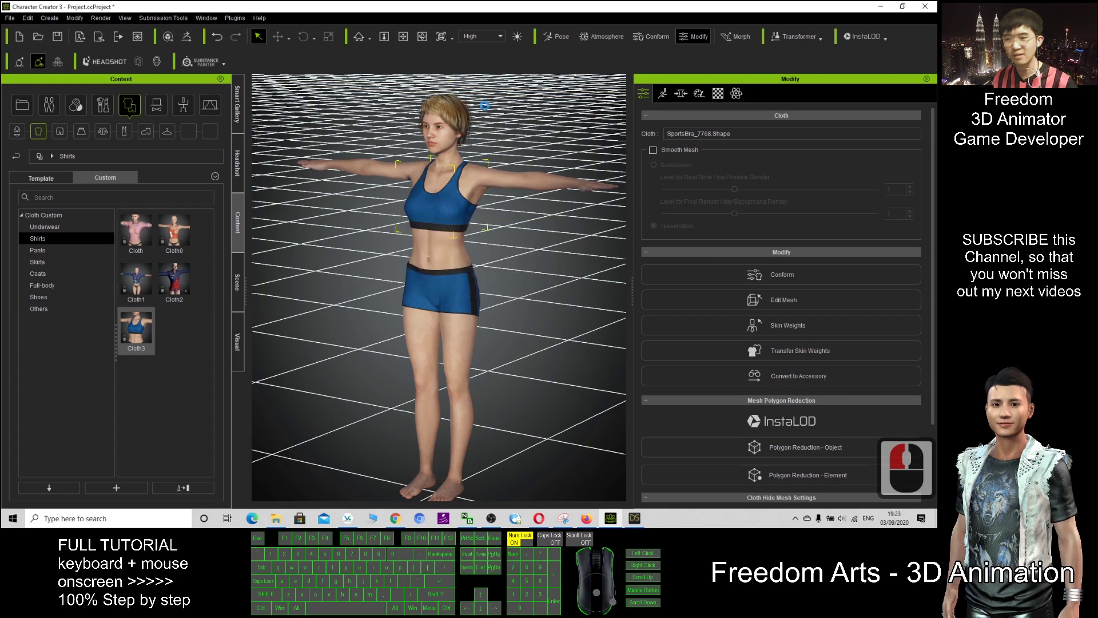
Step: Select the short blonde hair in a close-up of the character's head
left_click_drag(517, 335, 466, 356)
key("x")
scroll(465, 356, "up", 12)
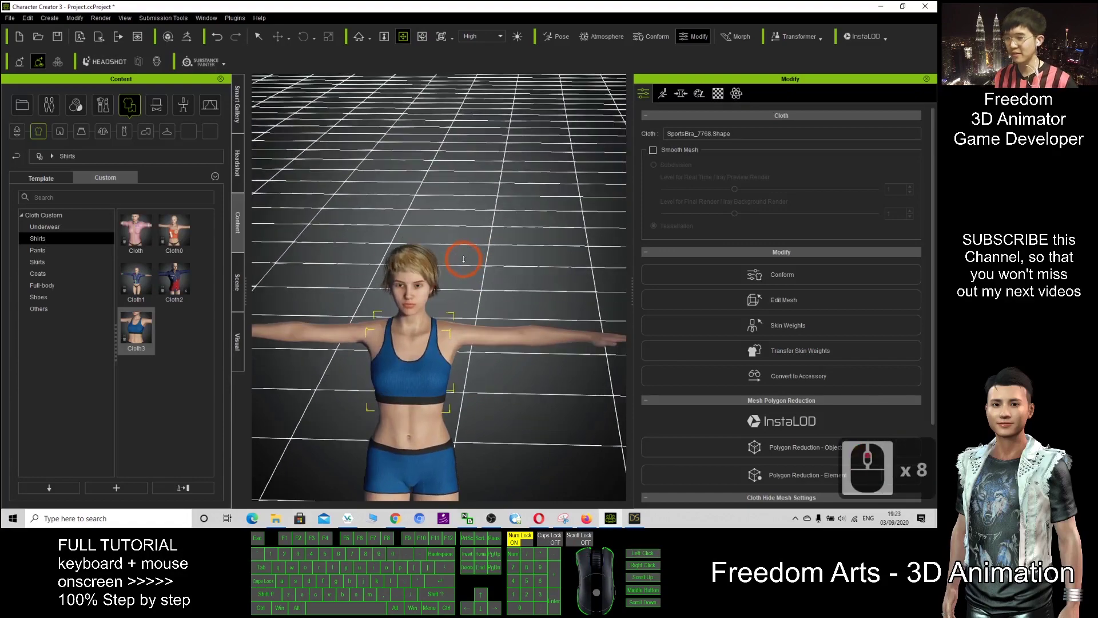
scroll(460, 263, "up", 20)
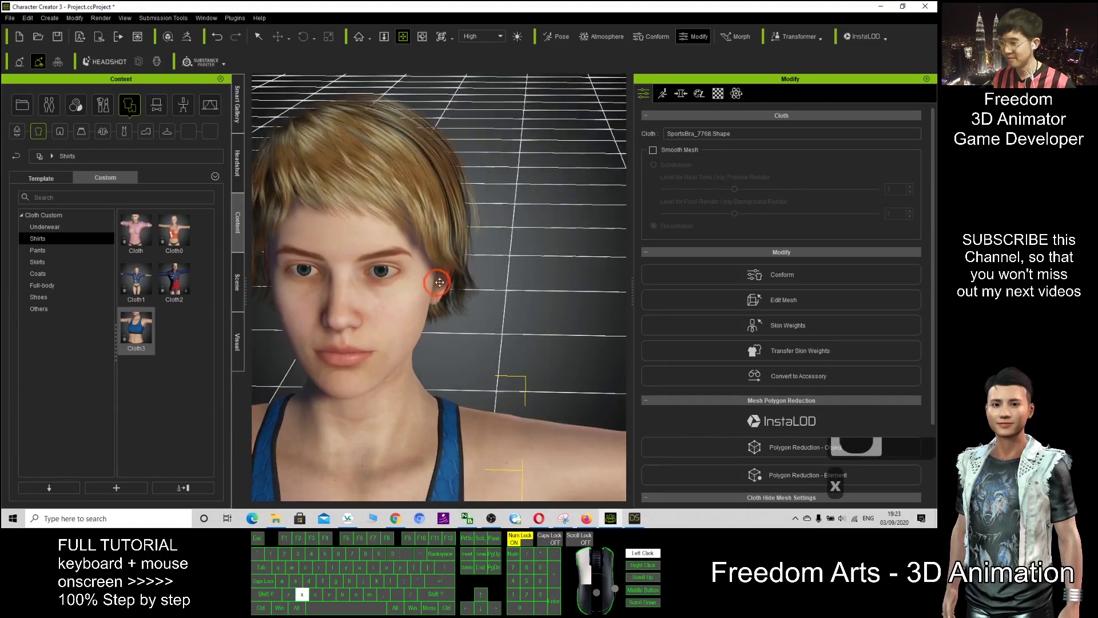
key("c")
left_click_drag(516, 280, 403, 303)
double_click(566, 222)
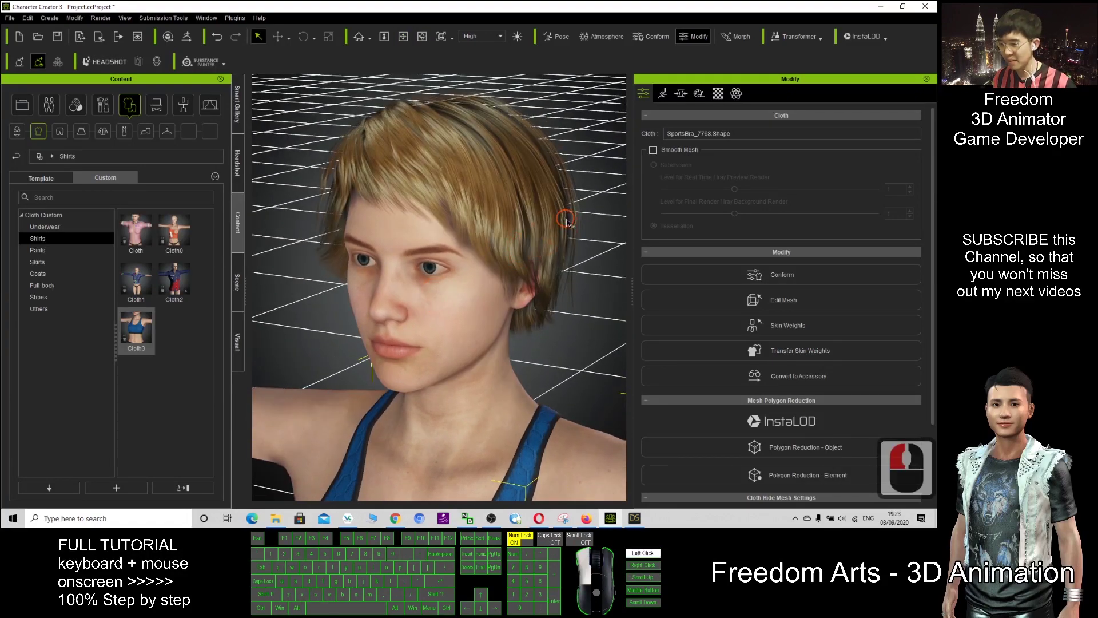
scroll(557, 219, "down", 2)
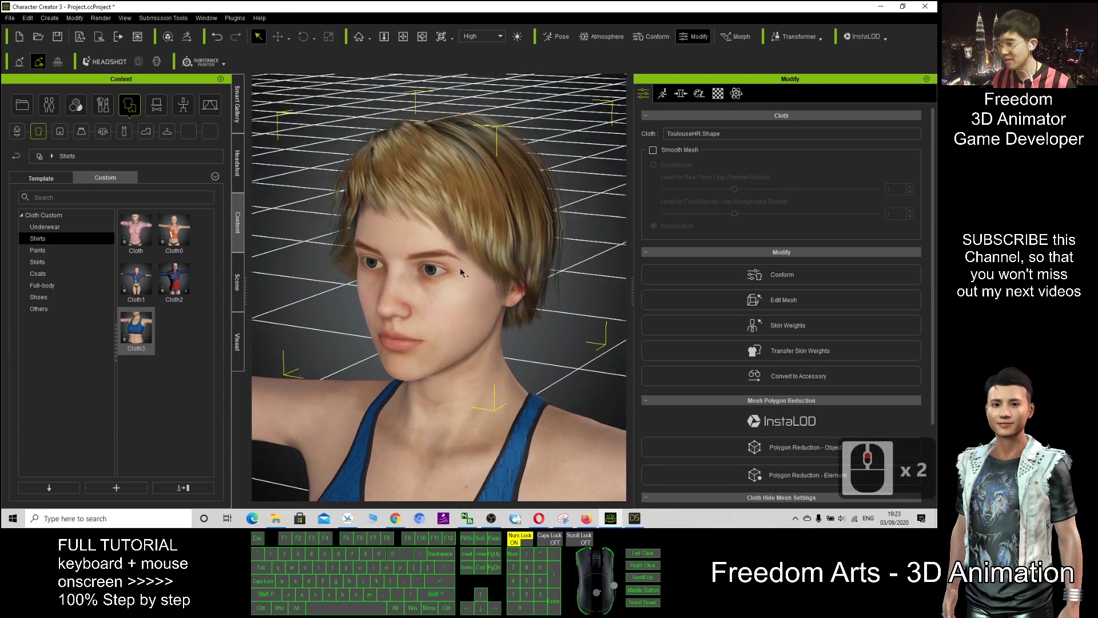
key("x")
mouse_move(474, 336)
left_mouse_down()
mouse_move(468, 355)
mouse_move(472, 337)
left_mouse_up()
key("c")
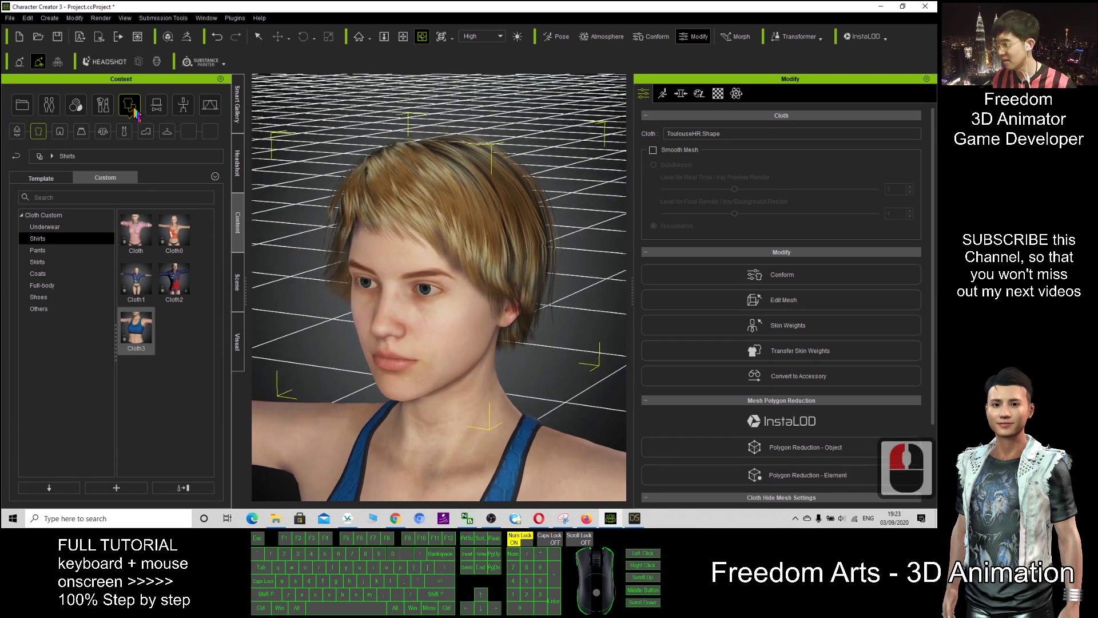
Step: Open the custom Hair library in the actor content
left_click(71, 109)
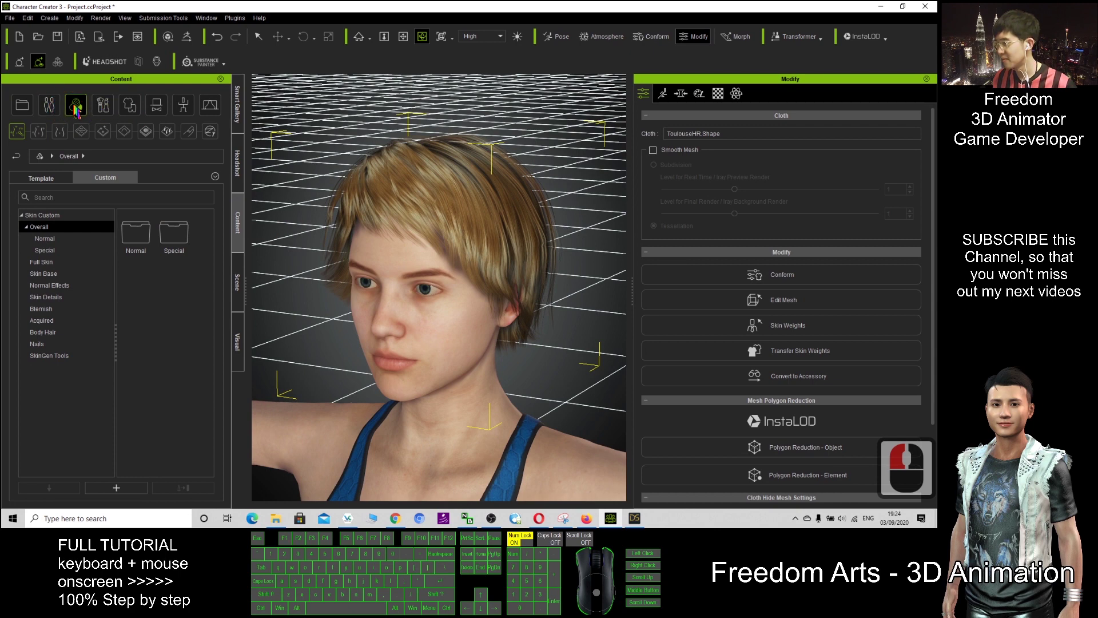
left_click(104, 106)
left_click(105, 107)
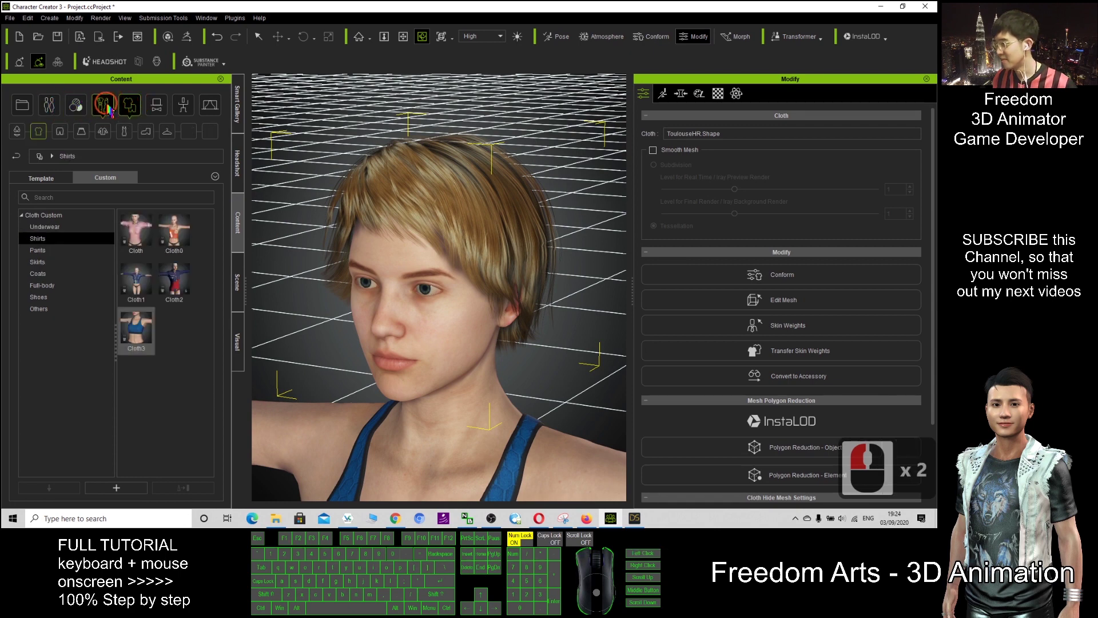
left_click(50, 106)
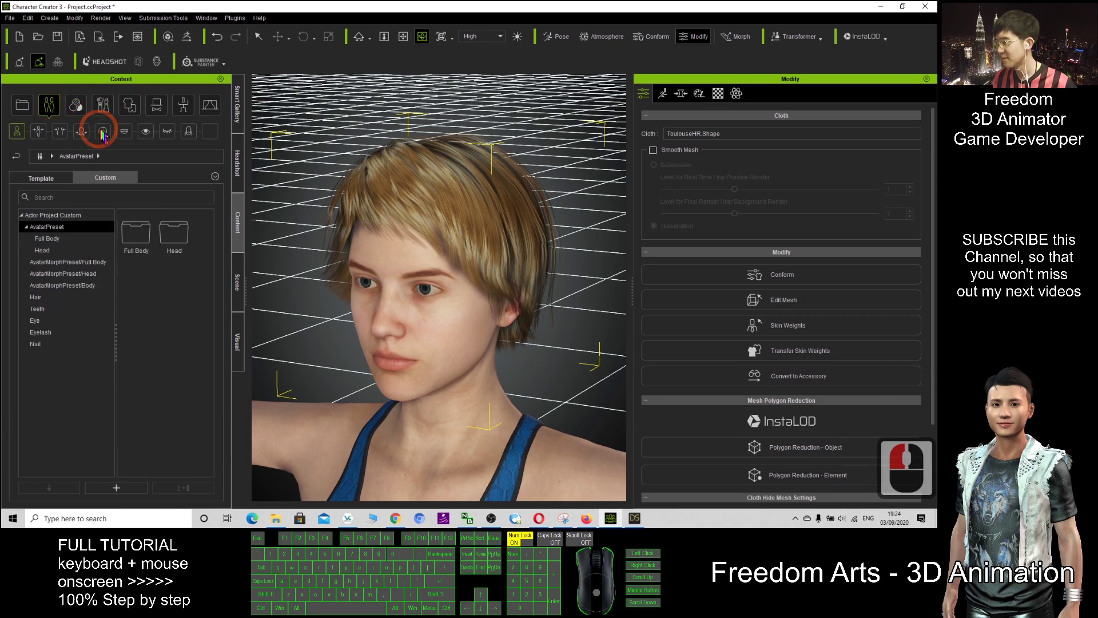
left_click(103, 131)
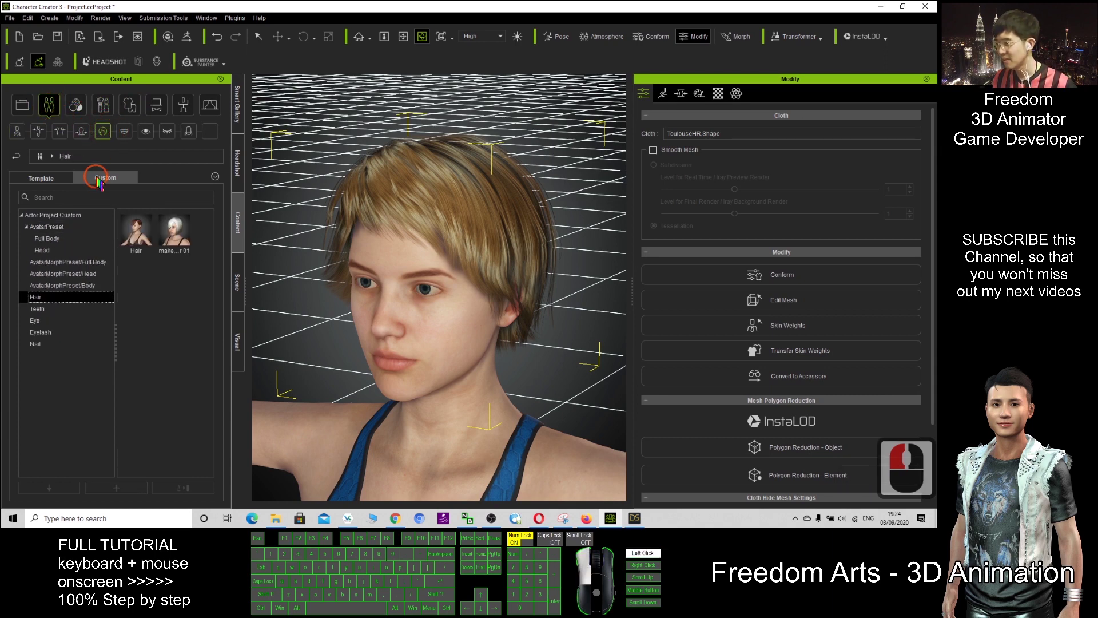
left_click(97, 177)
Step: Try to save the selected hair to the custom Hair library with the head and shoulders in frame
scroll(415, 207, "up", 2)
scroll(415, 207, "up", 1)
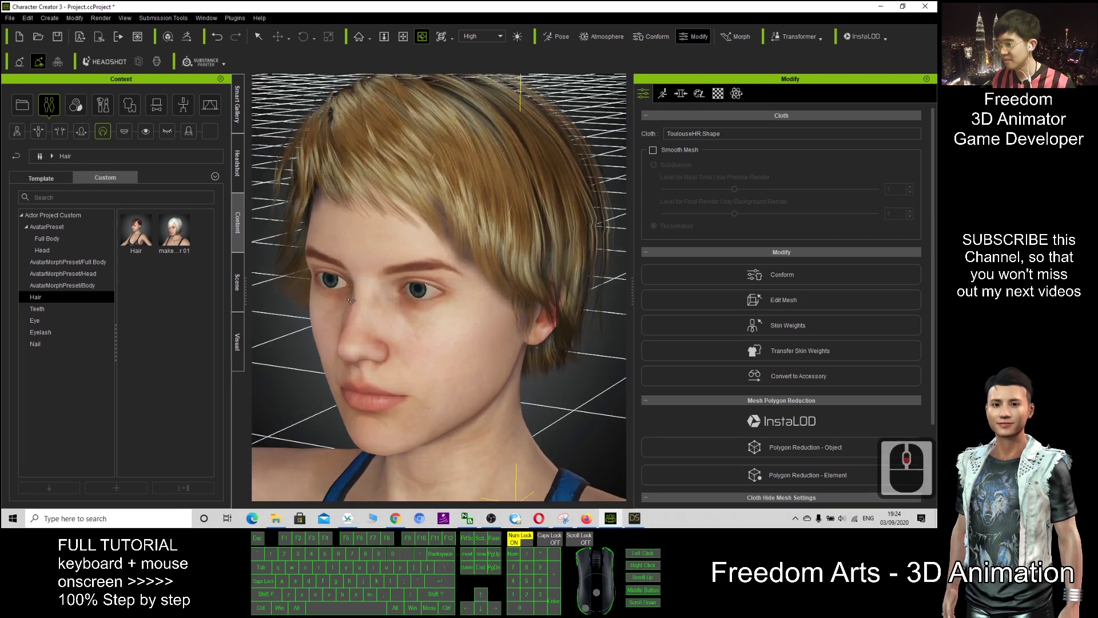
scroll(389, 283, "down", 1)
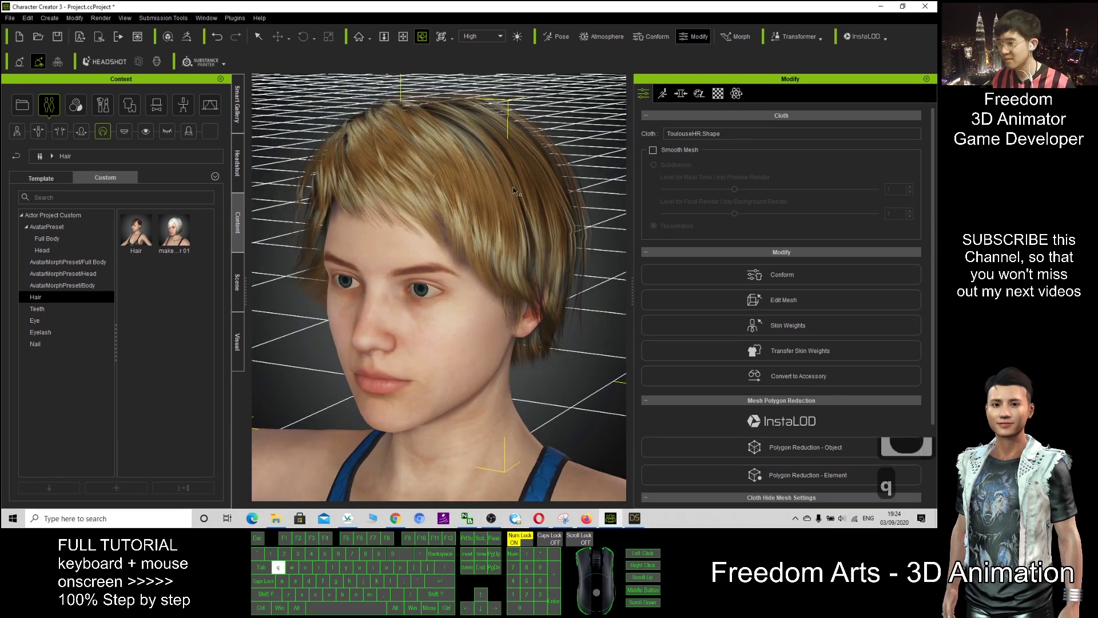
scroll(548, 184, "down", 8)
scroll(540, 226, "down", 1)
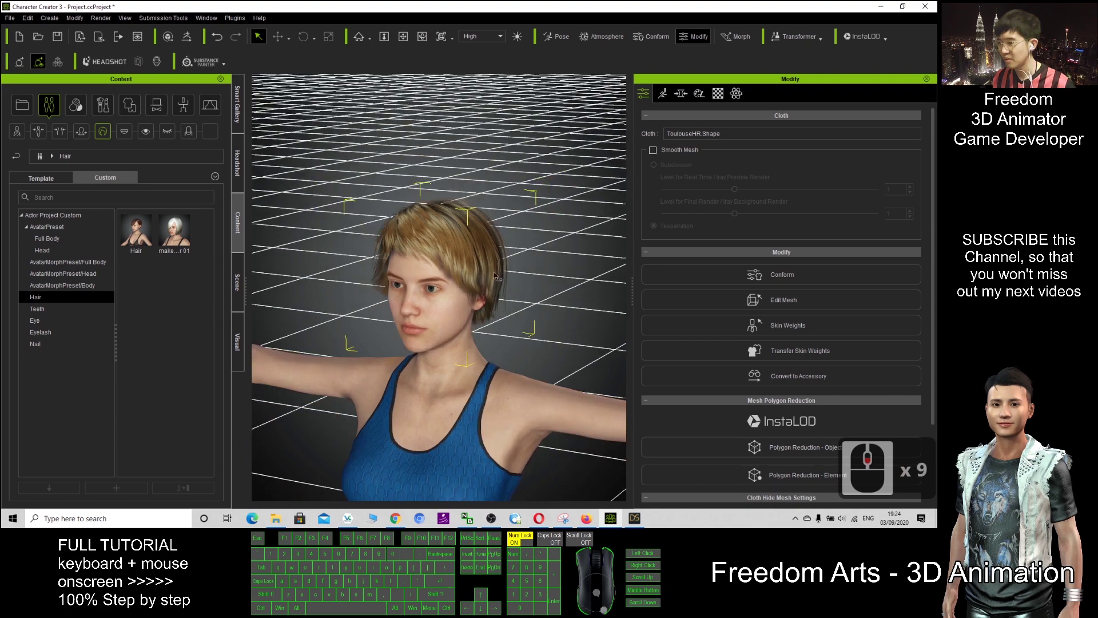
key("c")
mouse_move(496, 275)
left_mouse_down()
mouse_move(729, 288)
mouse_move(491, 294)
left_mouse_up()
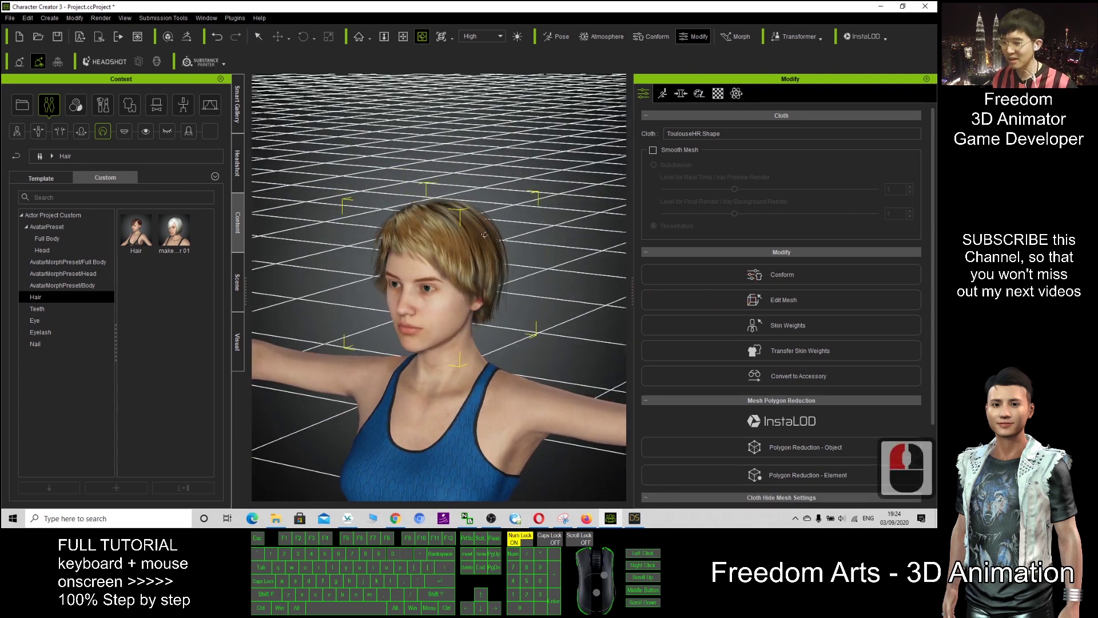
left_click(126, 491)
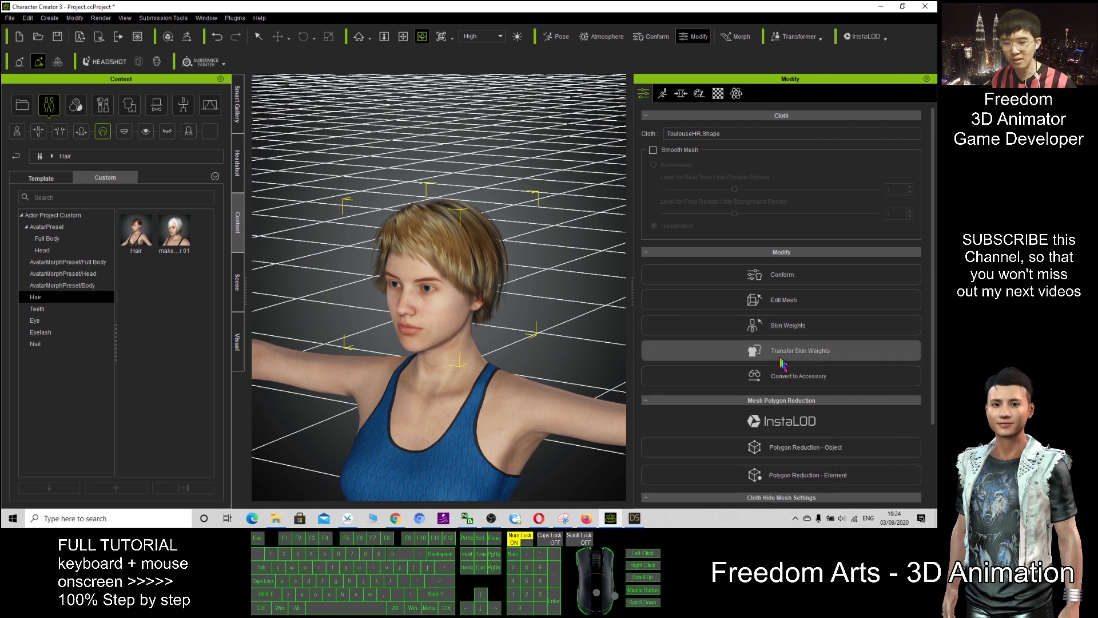
Step: Transfer skin weights to the selected short blonde hair using the Hair template preset
left_click(822, 355)
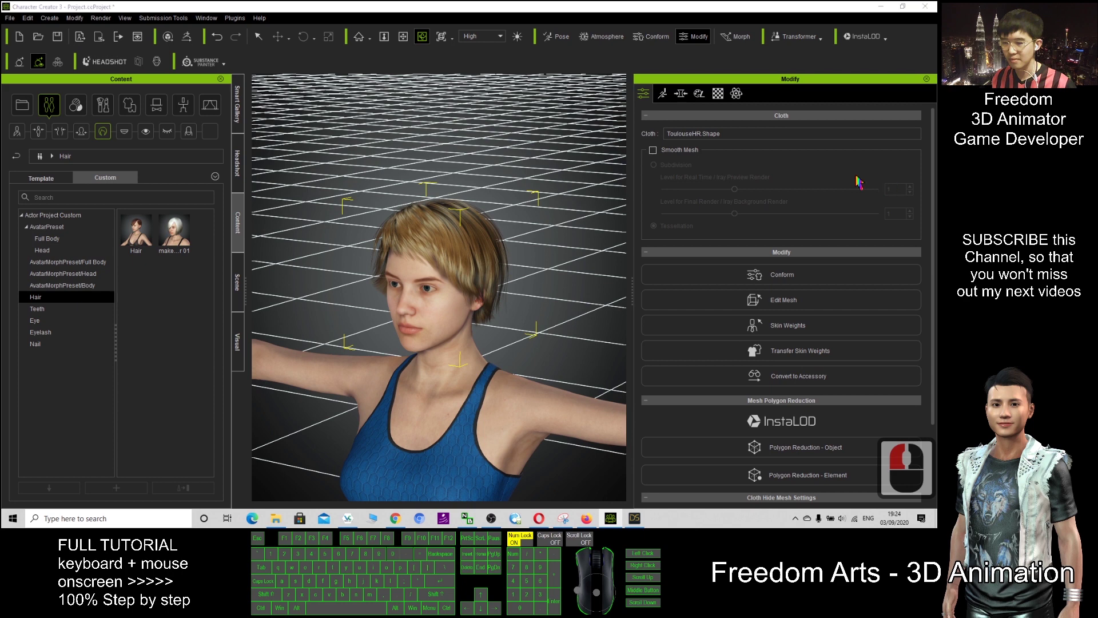
left_click(601, 217)
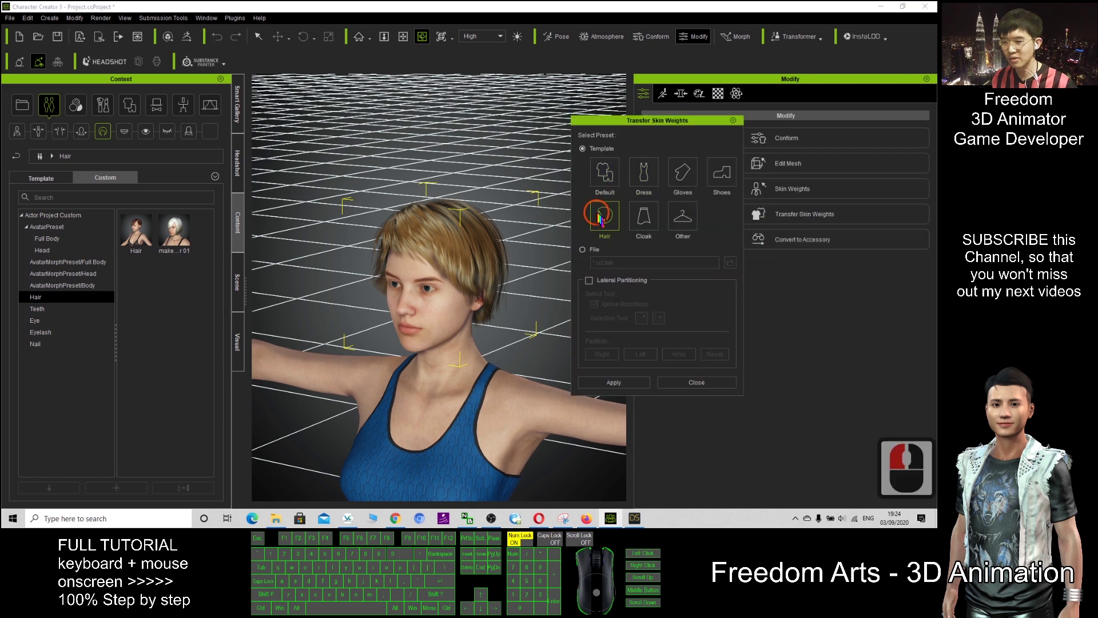
left_click(623, 384)
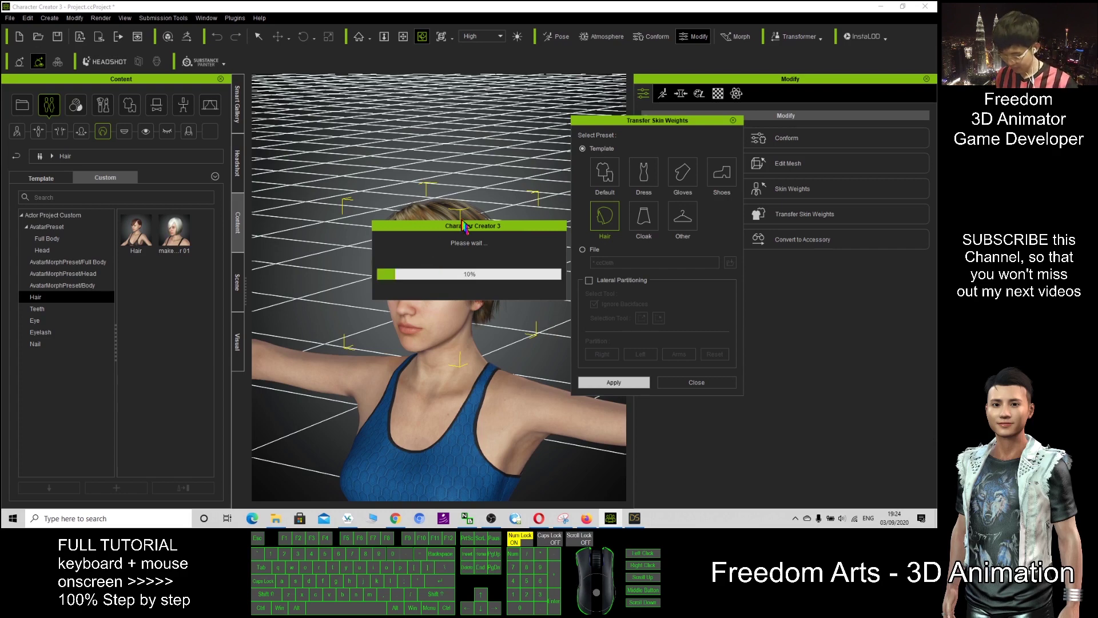
left_click(466, 228)
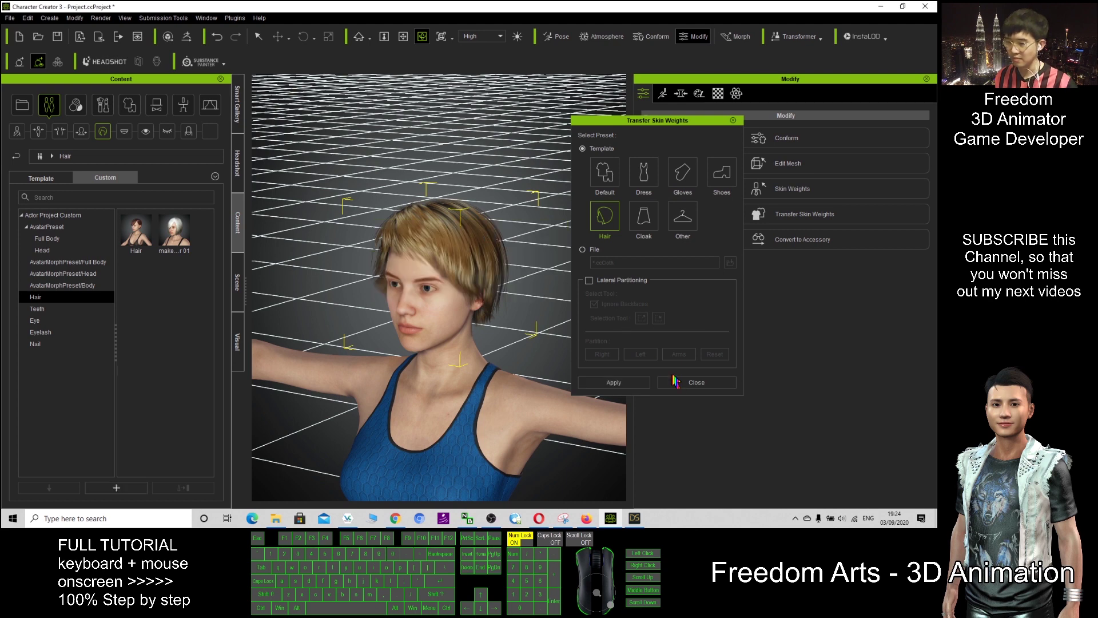
left_click(716, 388)
Step: Select the converted blonde hair on the character and save it to the custom Hair library
left_click(486, 252)
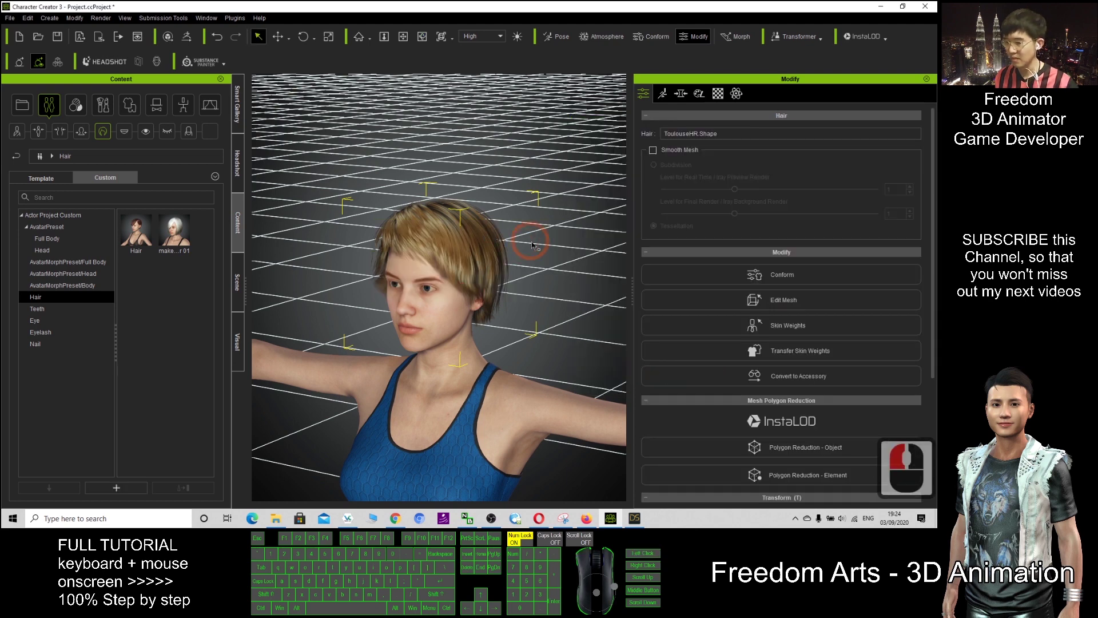
left_click(495, 250)
double_click(496, 252)
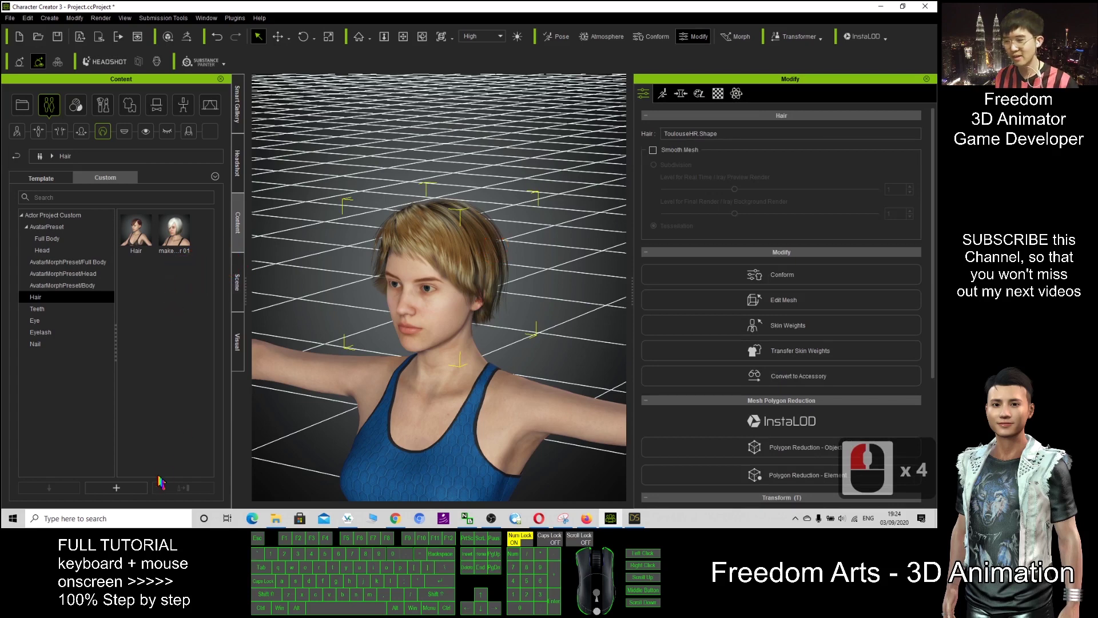
left_click(116, 488)
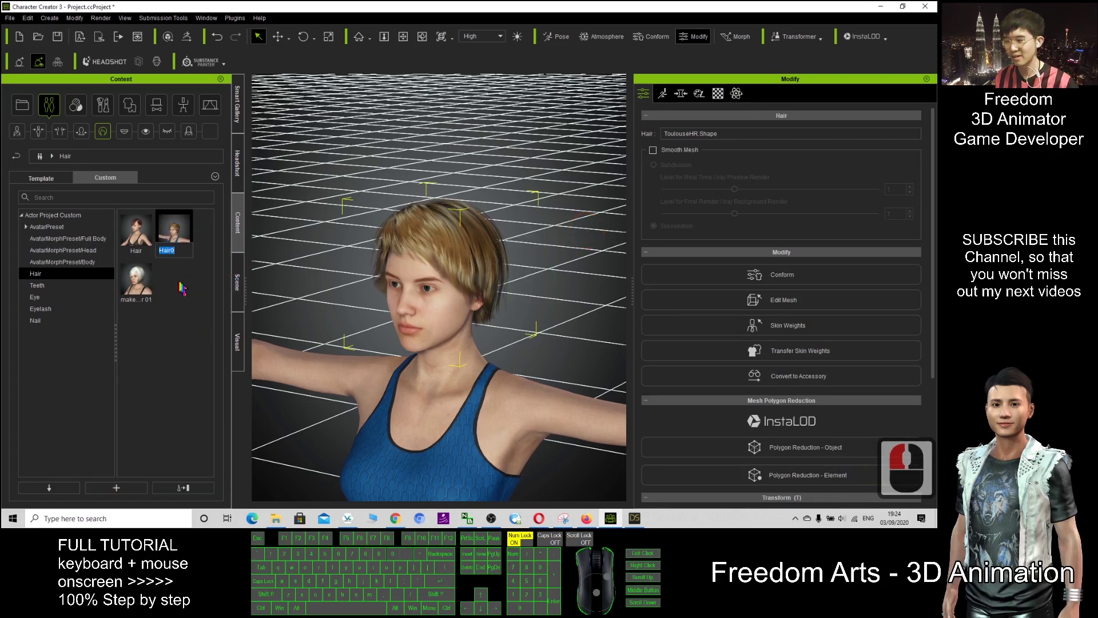
Step: Delete the blonde hair from the character and try on the white bob from the custom Hair library
double_click(503, 250)
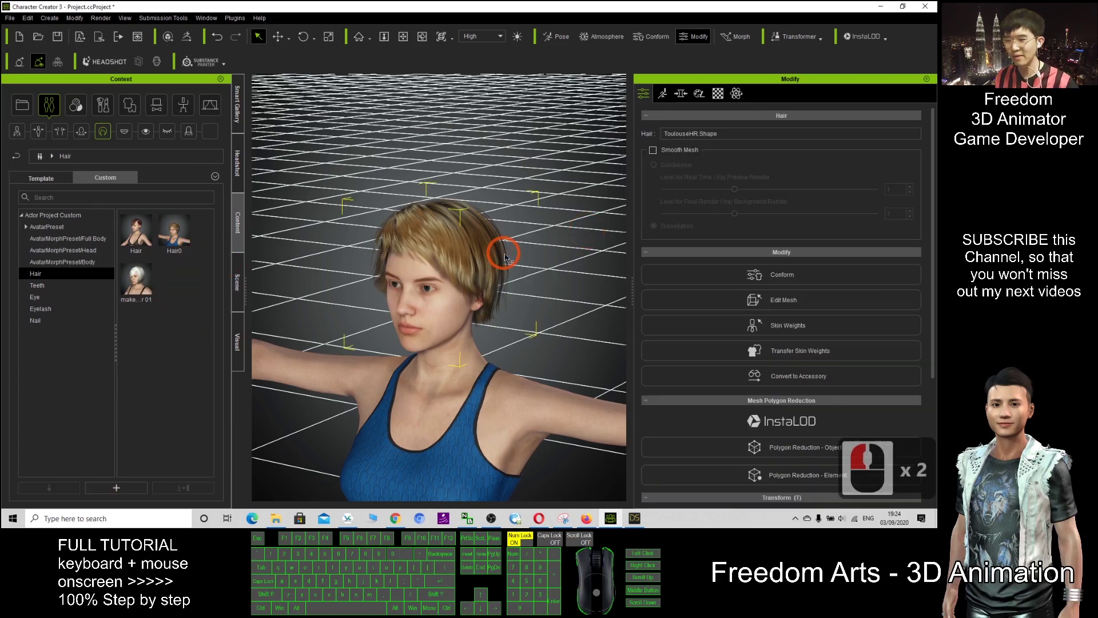
key("Delete")
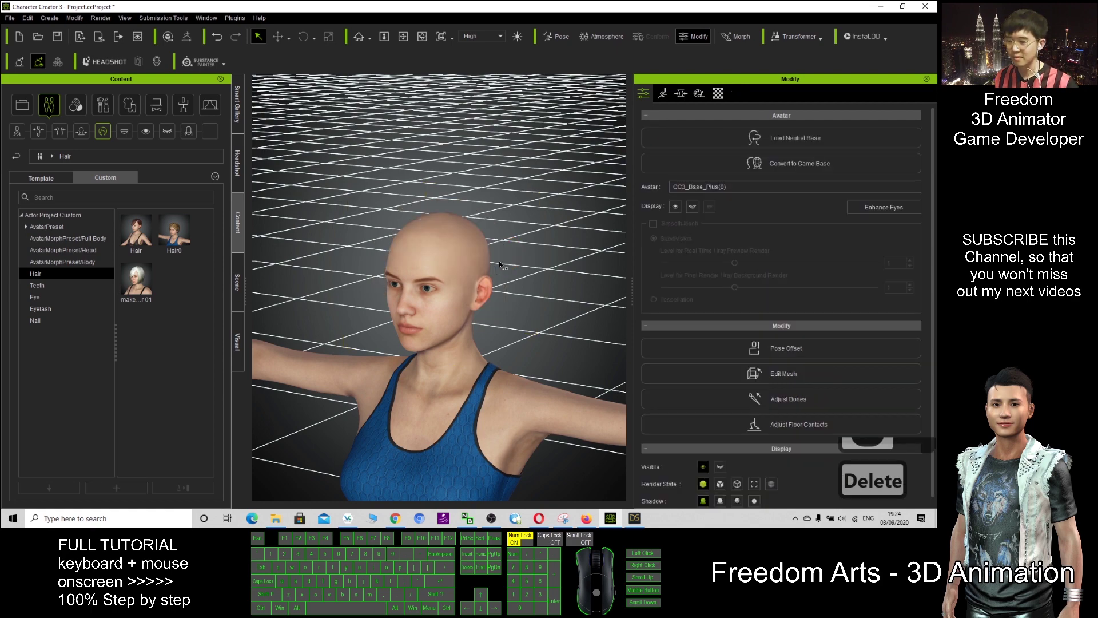
mouse_move(503, 266)
left_mouse_down()
mouse_move(509, 213)
mouse_move(849, 361)
mouse_move(166, 317)
mouse_move(503, 261)
left_mouse_up()
double_click(143, 285)
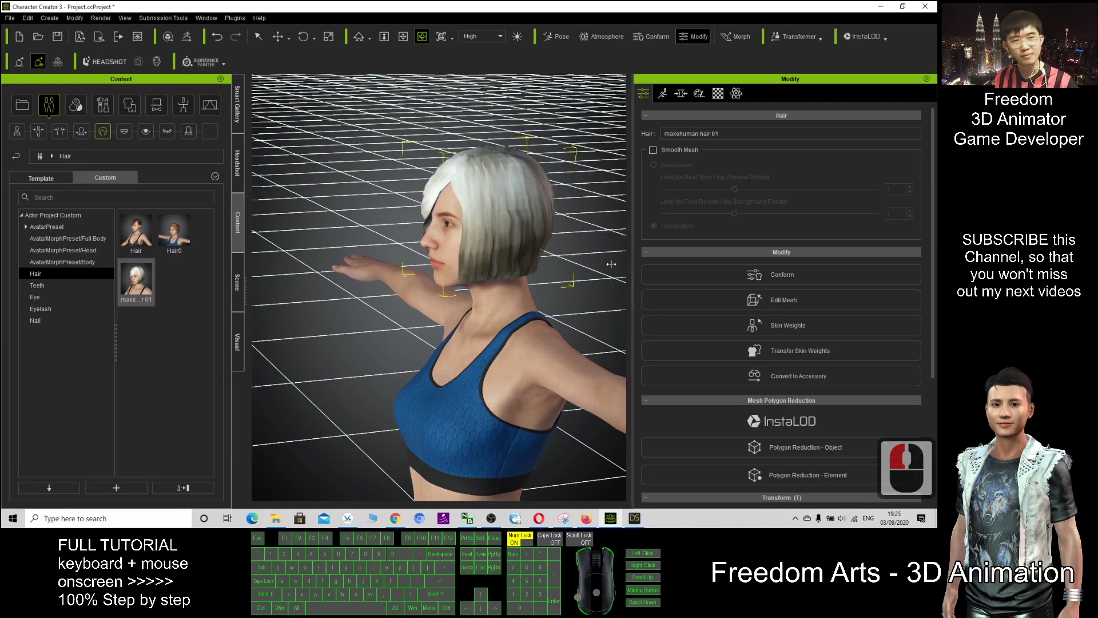
key("c")
left_click_drag(537, 263, 549, 309)
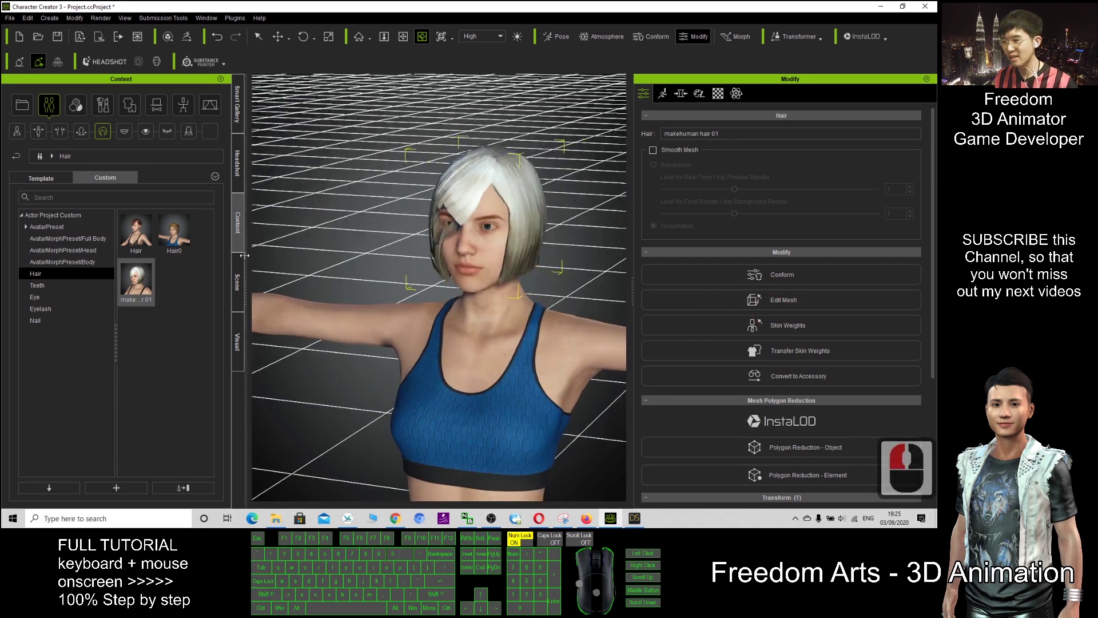
Step: Apply the saved blonde Hair0 from the custom Hair library to the character and view her dressed body
double_click(181, 239)
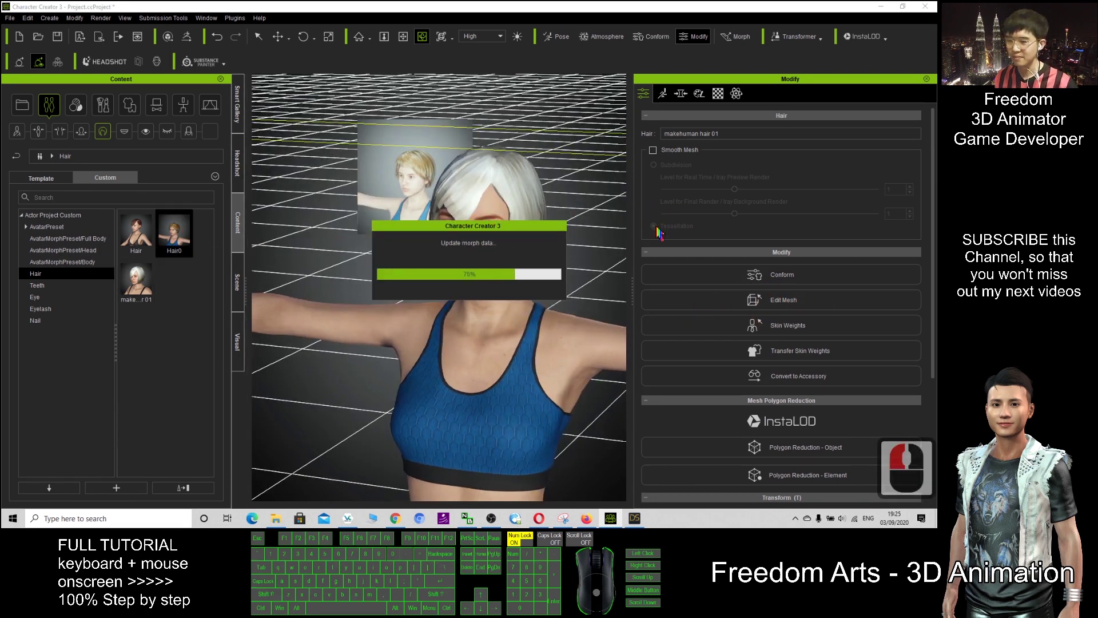
scroll(603, 274, "down", 8)
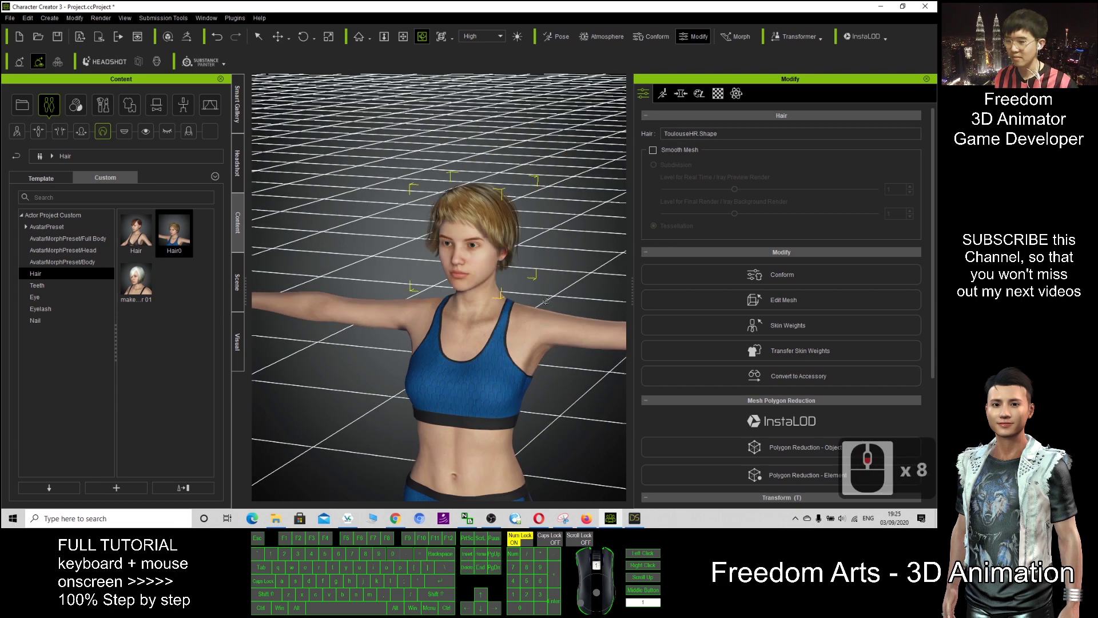
left_click(356, 266)
mouse_move(355, 267)
left_mouse_down()
mouse_move(321, 266)
mouse_move(335, 267)
left_mouse_up()
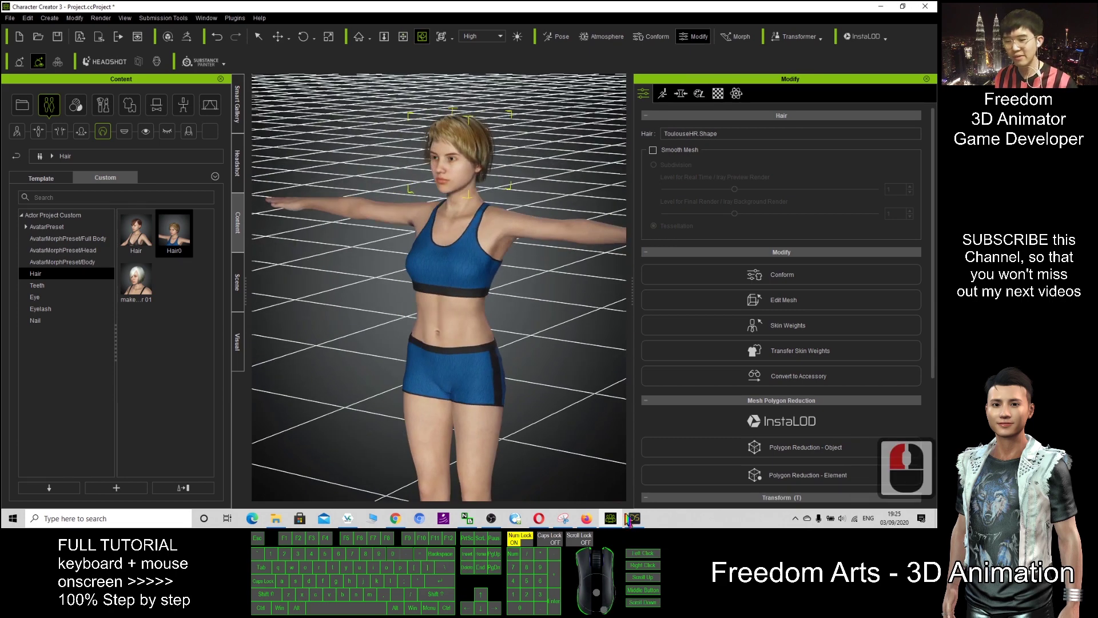
Step: Switch to DAZ Studio to view the original dressed figure at full window size, and return to Character Creator 3
left_click(635, 518)
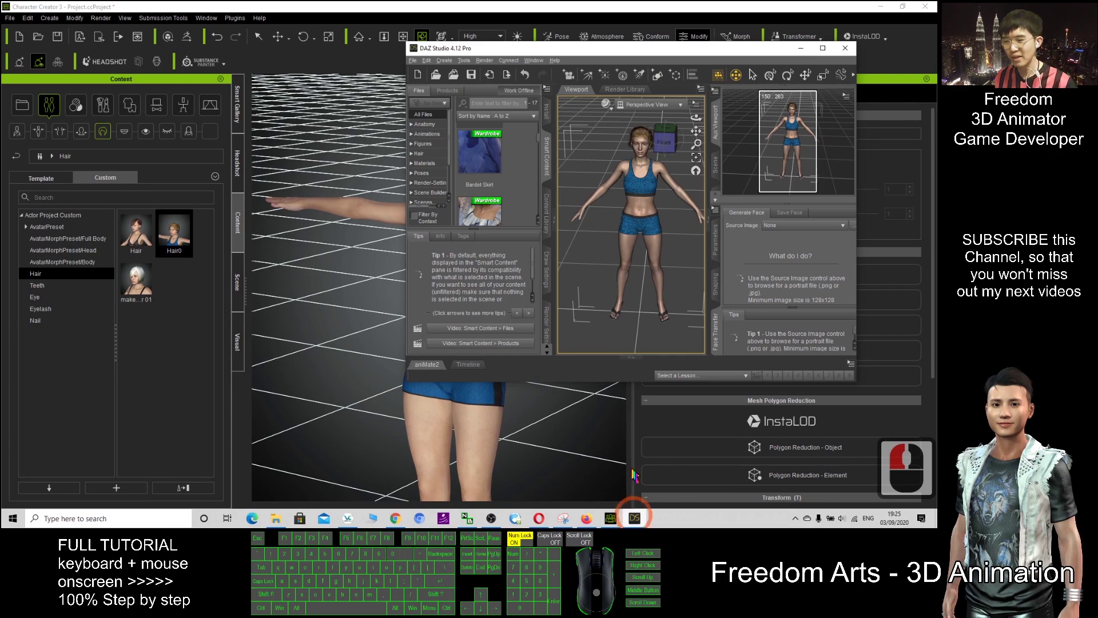
double_click(714, 50)
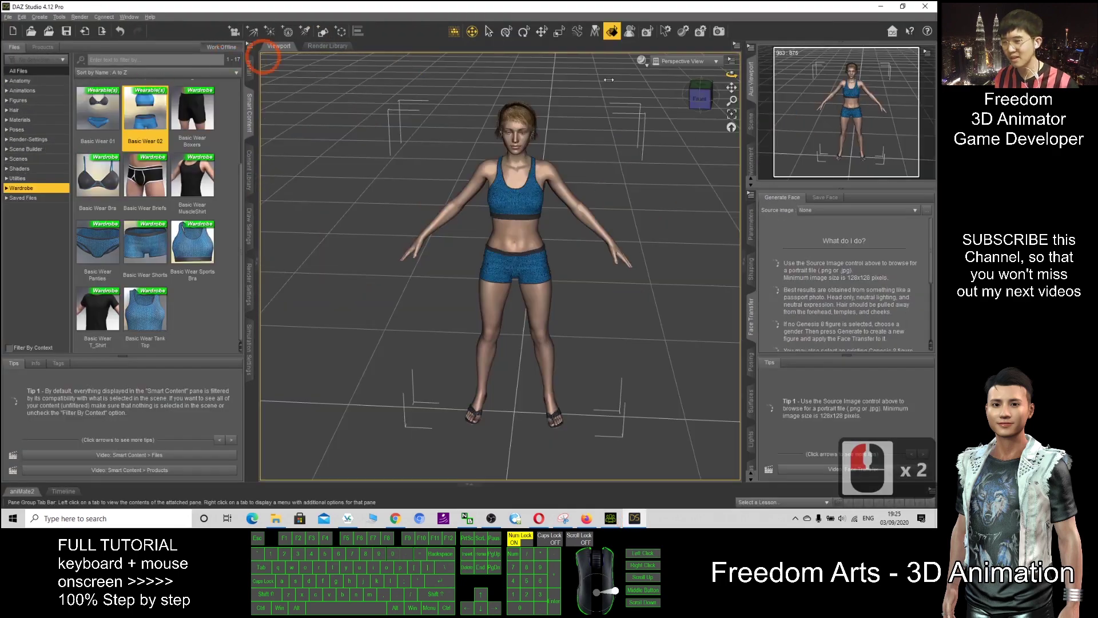
left_click(610, 518)
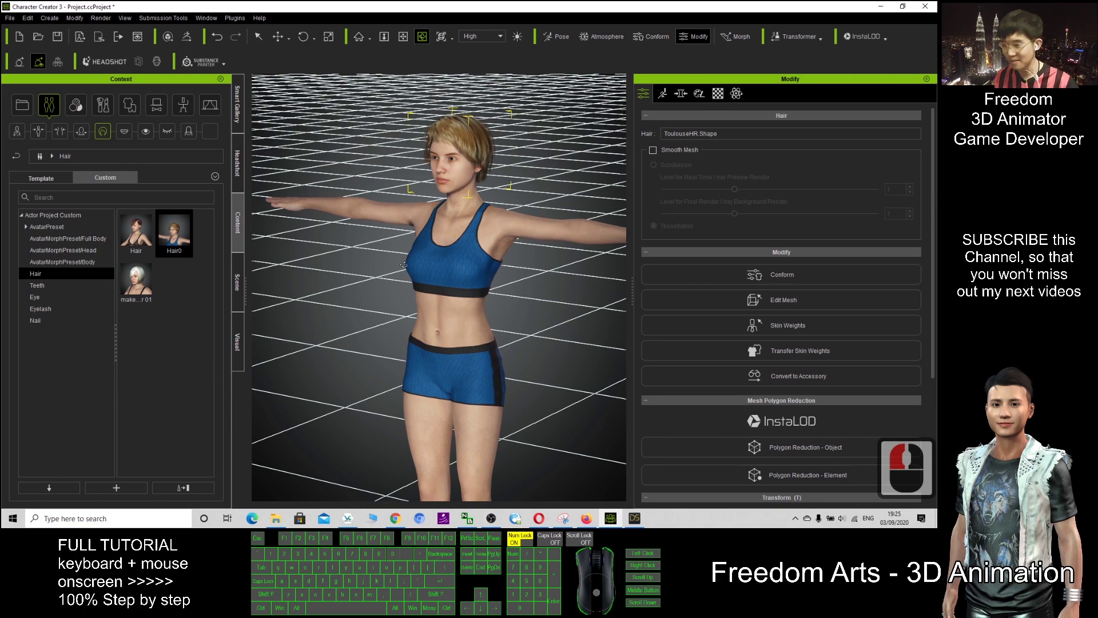
key("x")
left_click_drag(537, 324, 538, 300)
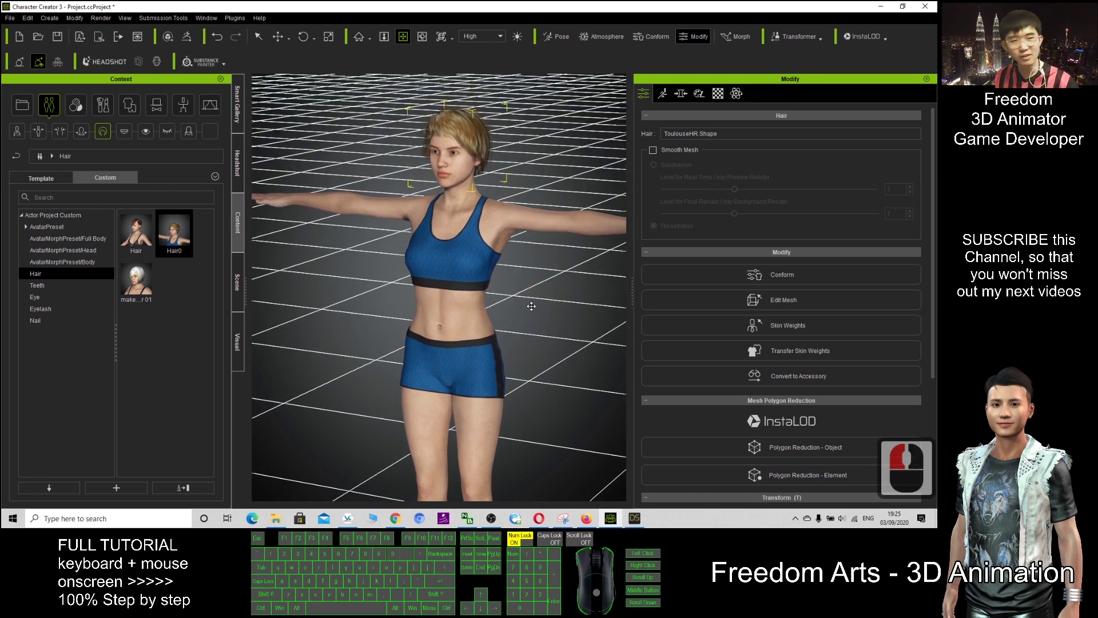
left_click(532, 306)
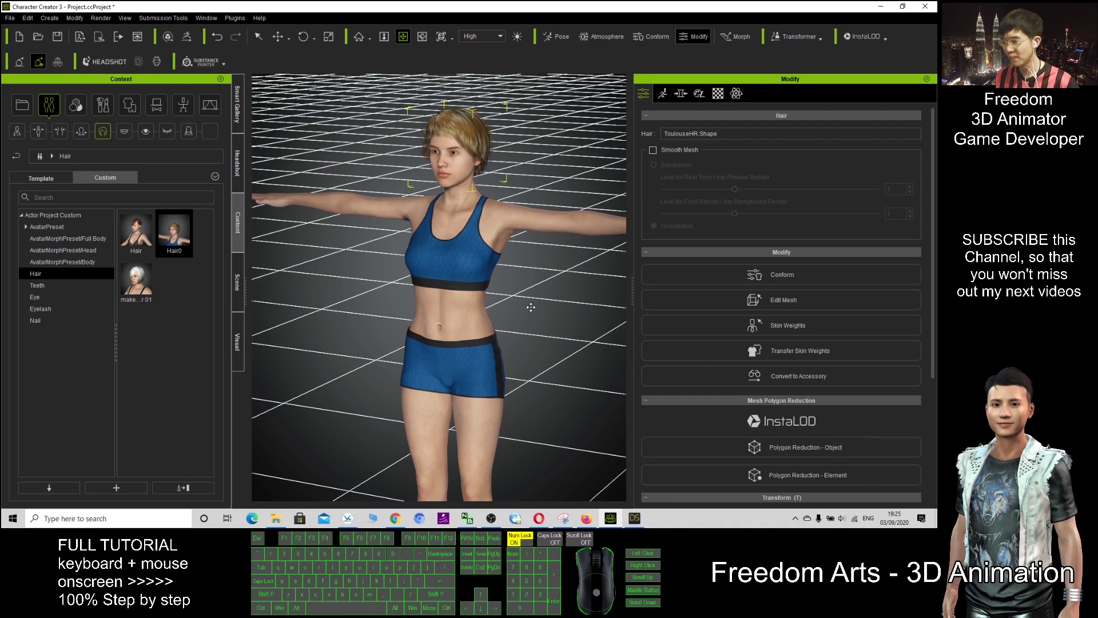